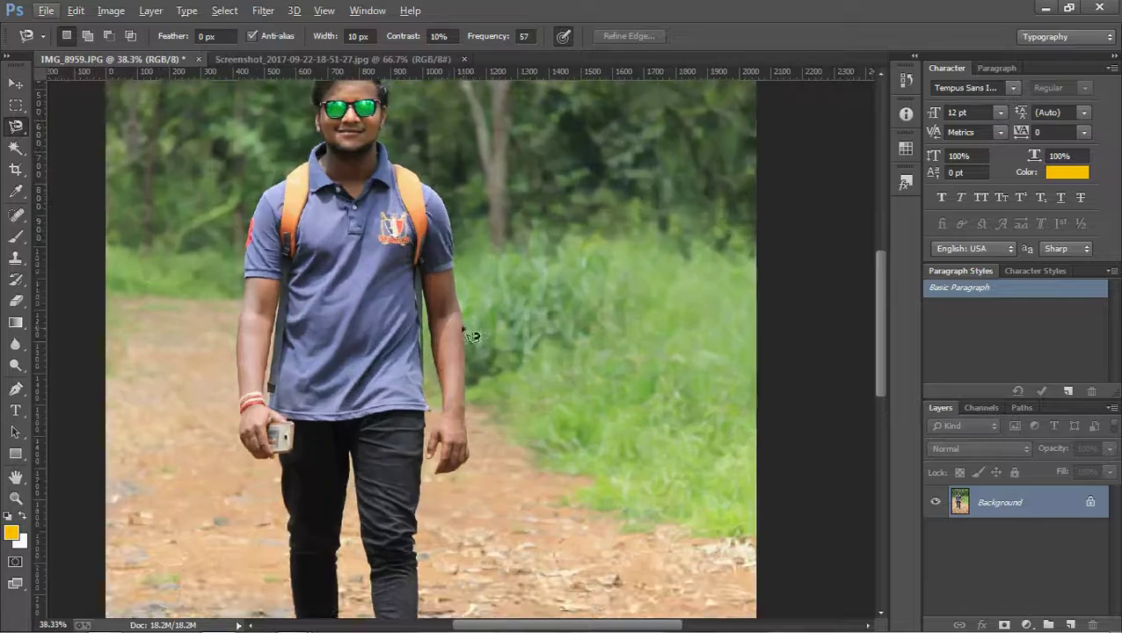
Zoom in and trace the man's shoes and legs with the Magnetic Lasso, removing a stray lower section.
scroll(458, 313, "up", 2)
scroll(453, 310, "up", 1)
scroll(457, 313, "up", 1)
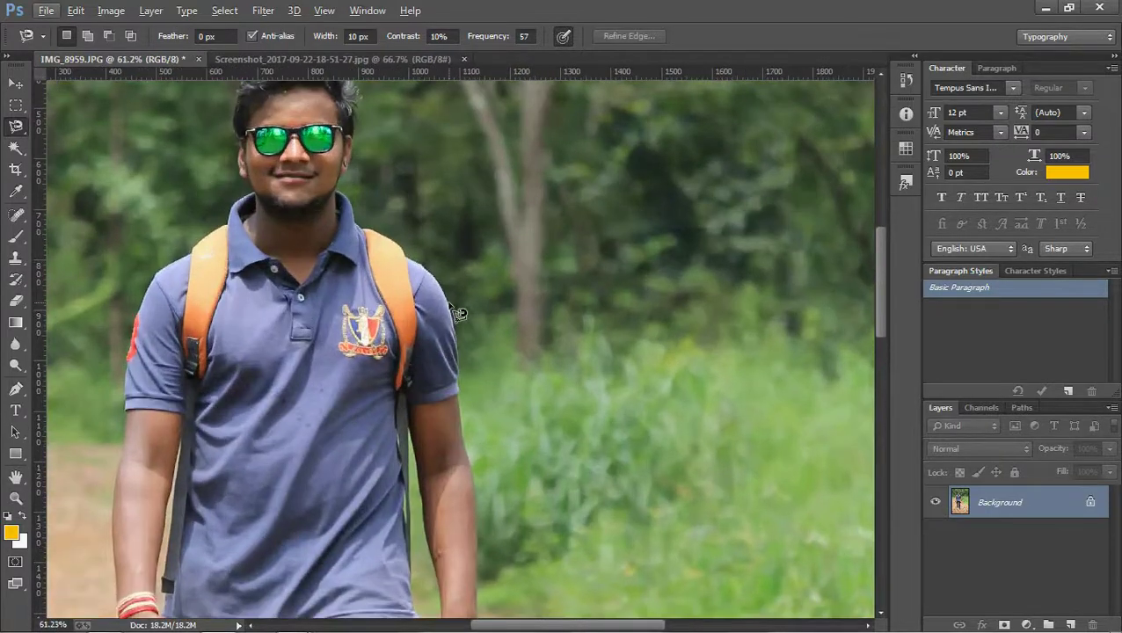
scroll(460, 310, "up", 1)
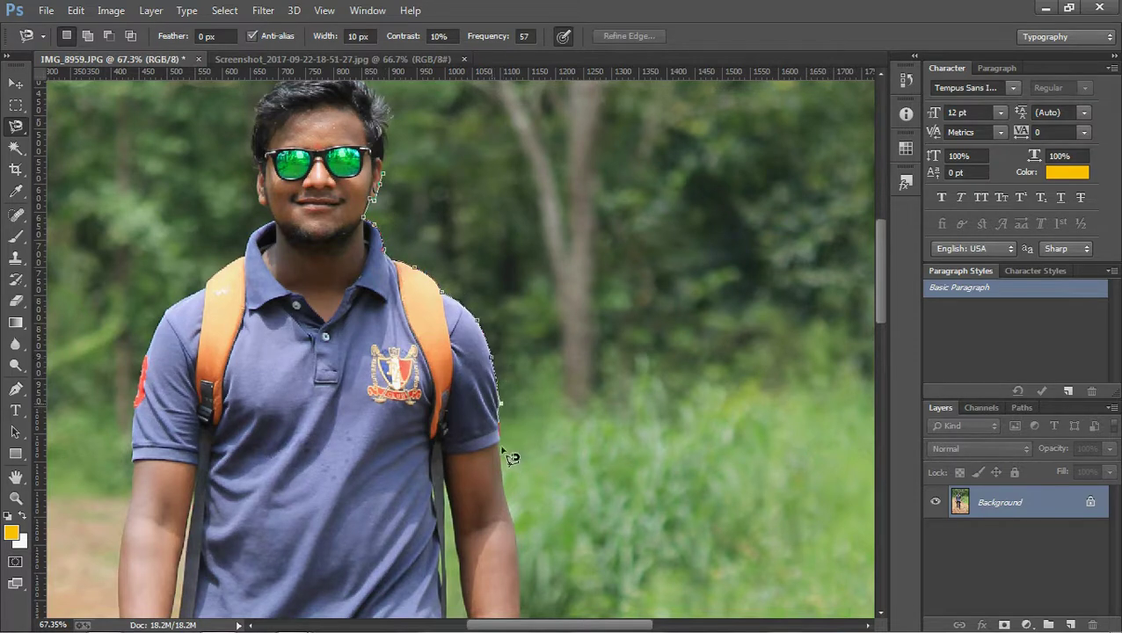
key("BackSpace")
key("BackSpace")
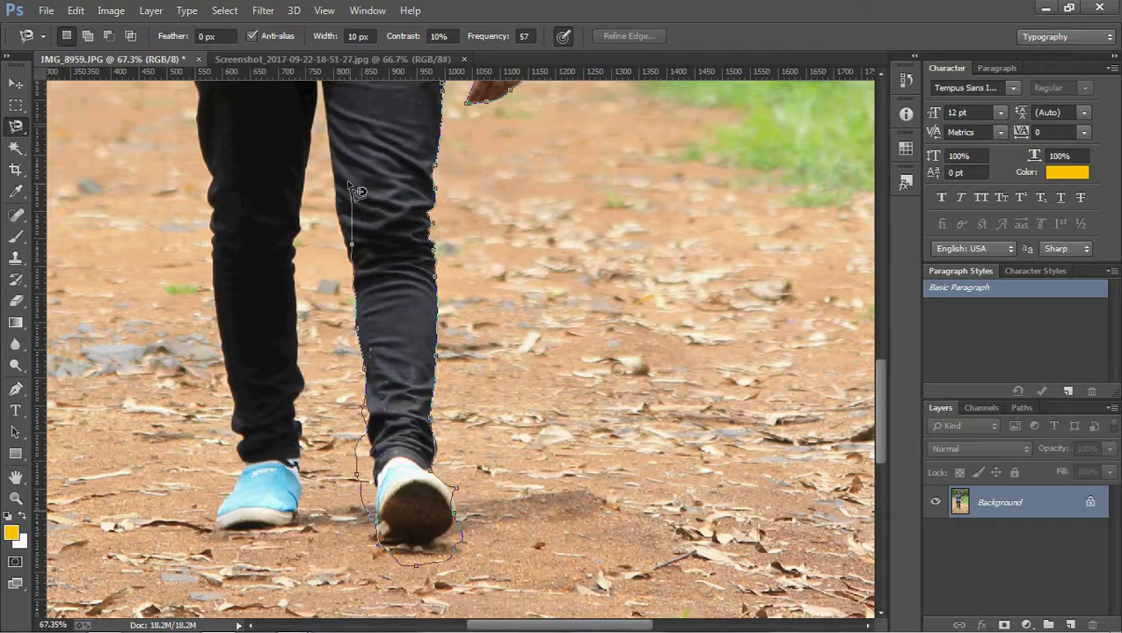
Continue the lasso outline up his arm, shirt and head, deleting a stray section along the arm.
scroll(339, 182, "up", 2)
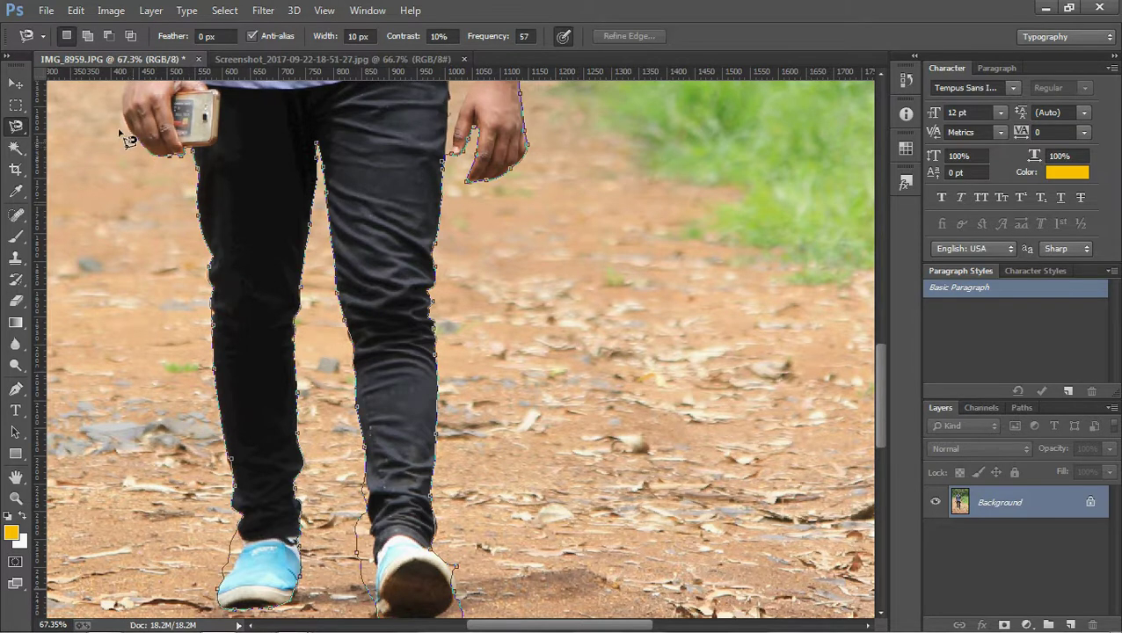
scroll(128, 93, "up", 5)
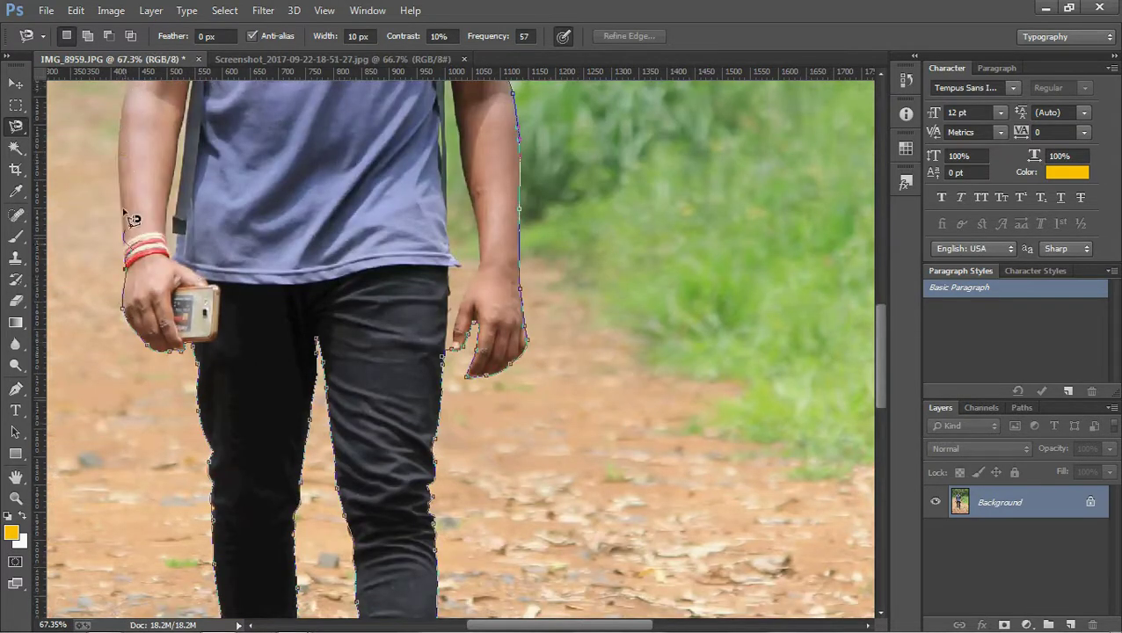
key("Delete")
key("Delete")
key("Delete")
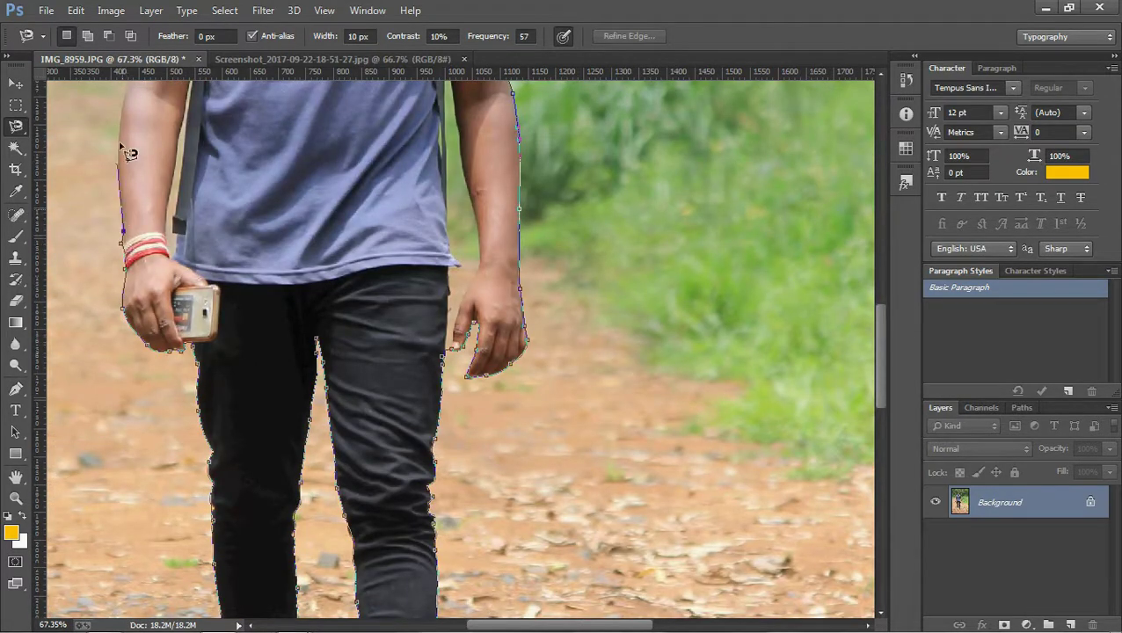
scroll(136, 96, "up", 1)
scroll(136, 79, "up", 2)
scroll(138, 66, "up", 3)
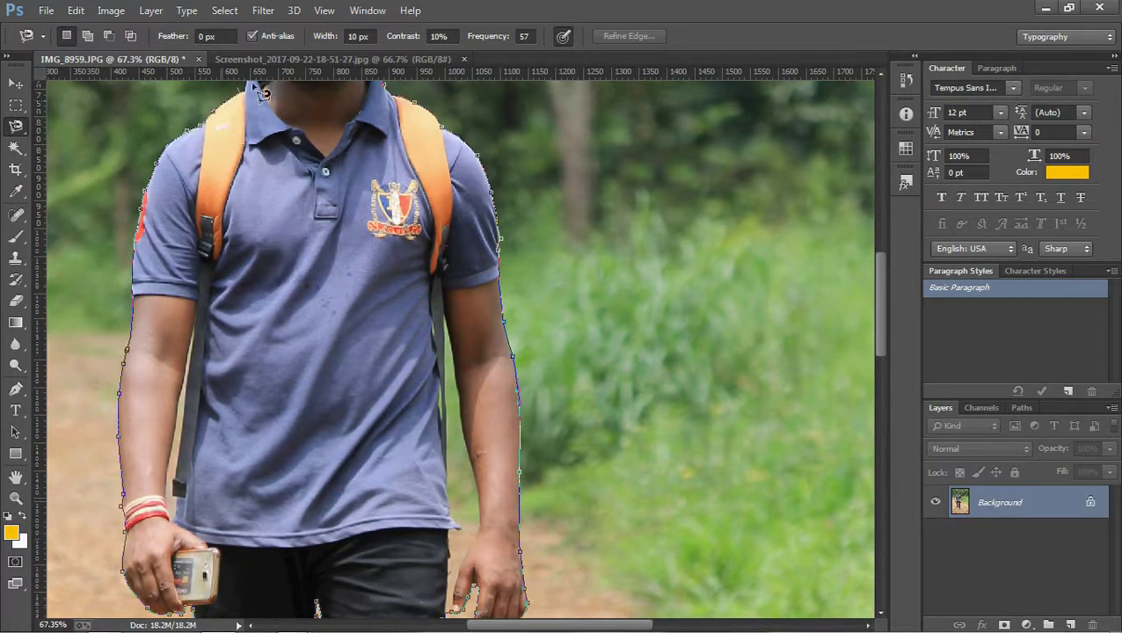
scroll(261, 91, "up", 1)
scroll(273, 96, "up", 1)
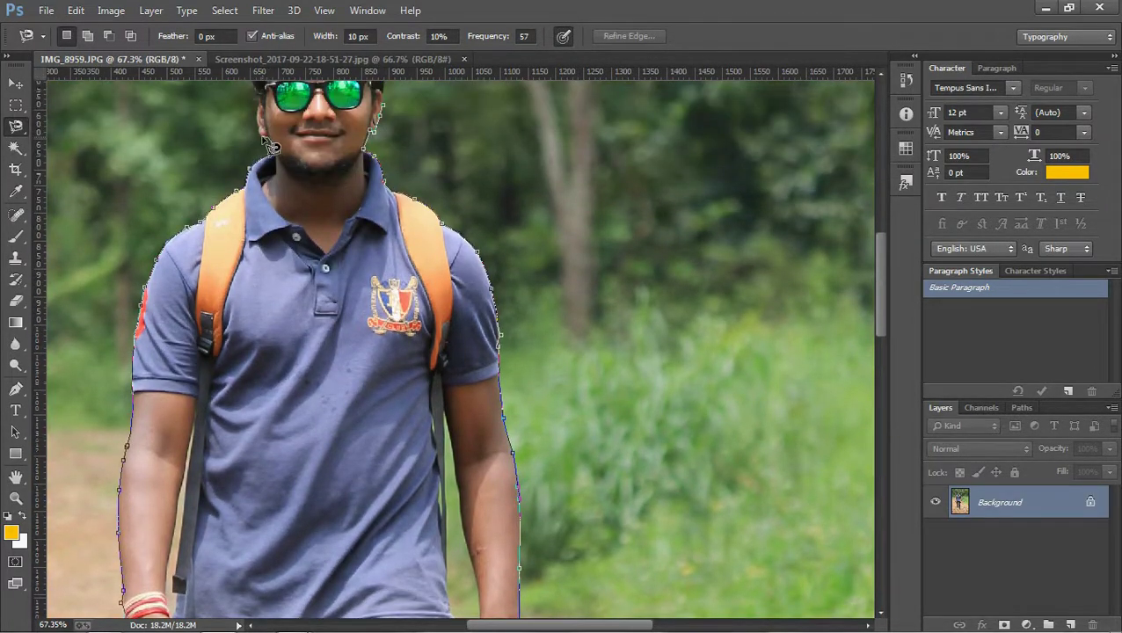
scroll(268, 104, "up", 1)
scroll(263, 102, "up", 3)
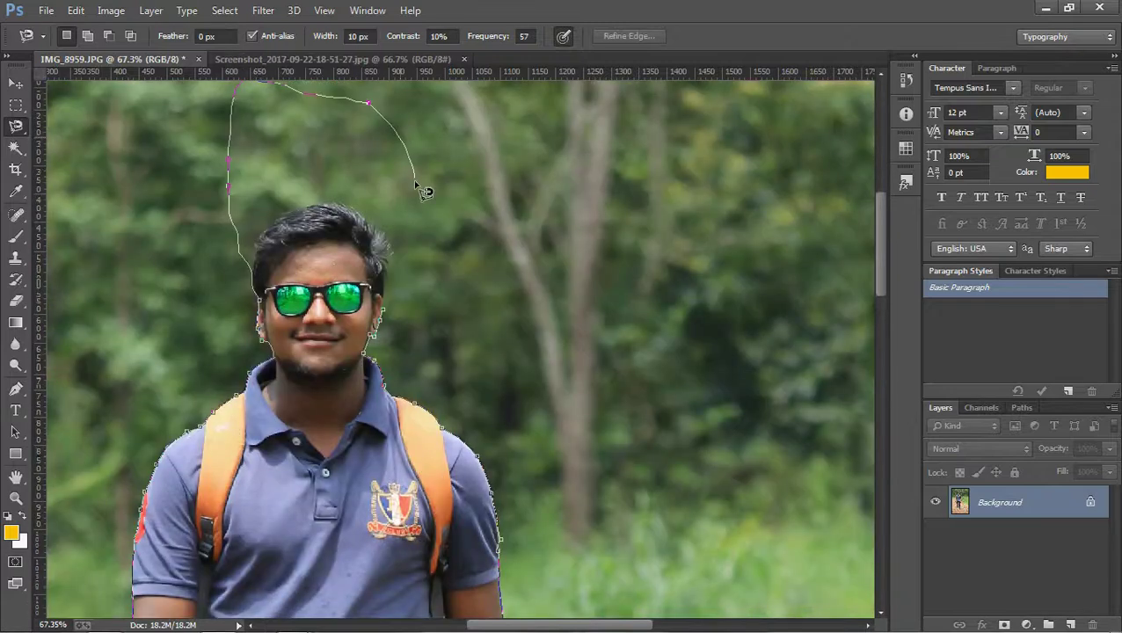
Close the outline into a selection, feather it 1 px, and invert it onto the background.
double_click(387, 315)
right_click(304, 207)
left_click(339, 296)
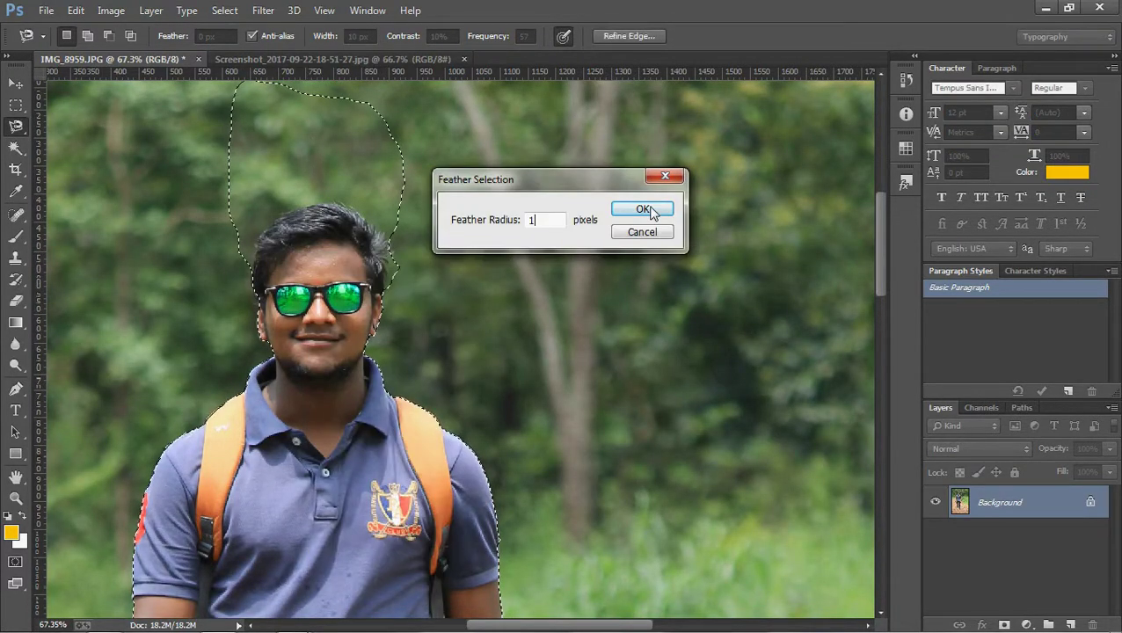
left_click(646, 209)
right_click(358, 287)
left_click(364, 285)
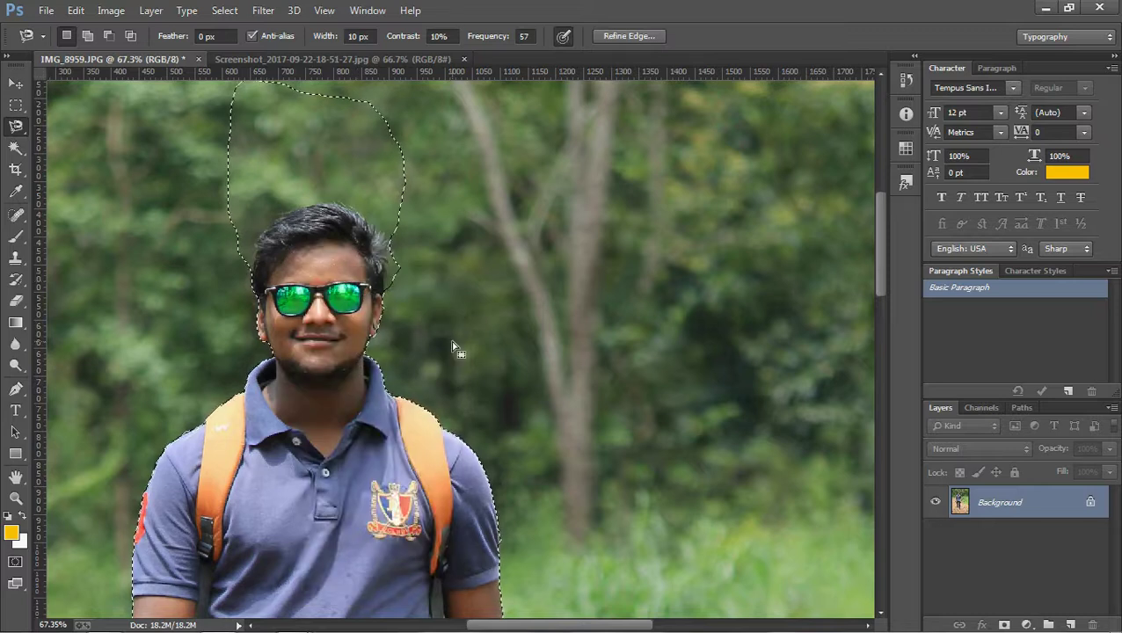
Cancel the Fill dialog and convert the locked Background into an editable Layer 0.
key("shift+F5")
left_click(672, 192)
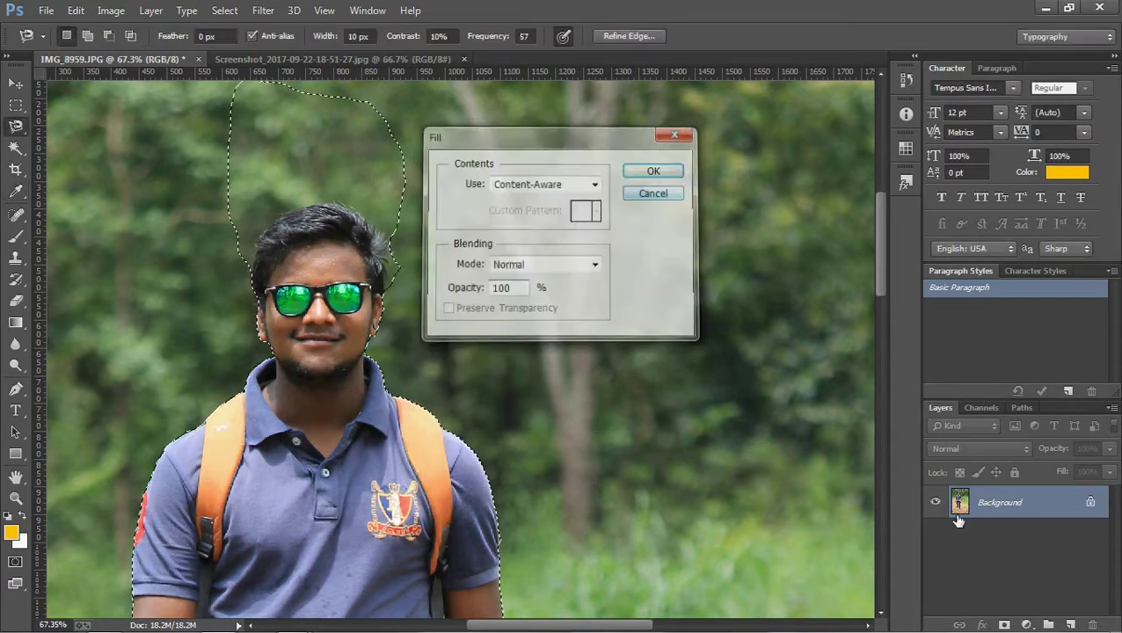
double_click(1002, 507)
left_click(697, 195)
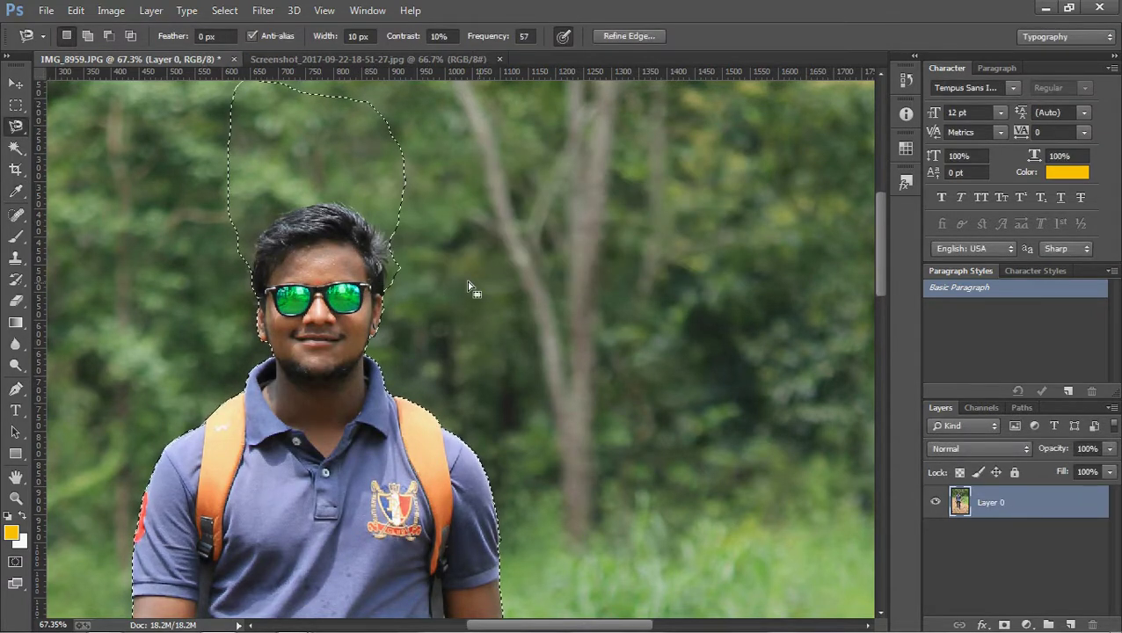
Feather the inverted selection 1 px and delete the background around the man.
right_click(342, 252)
left_click(378, 299)
type("1")
left_click(643, 208)
key("Delete")
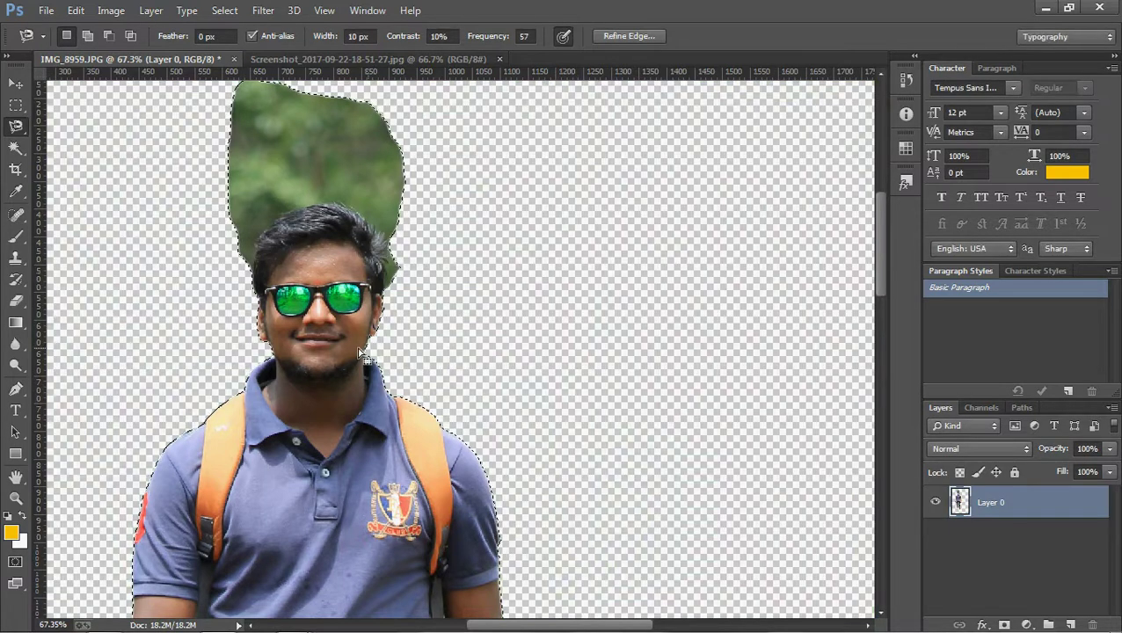
Deselect and zoom in on the green strip between the man's right arm and shirt.
key("ctrl+d")
scroll(519, 363, "down", 2)
scroll(520, 363, "down", 1)
scroll(524, 374, "down", 2)
scroll(493, 378, "down", 3)
scroll(473, 370, "up", 2)
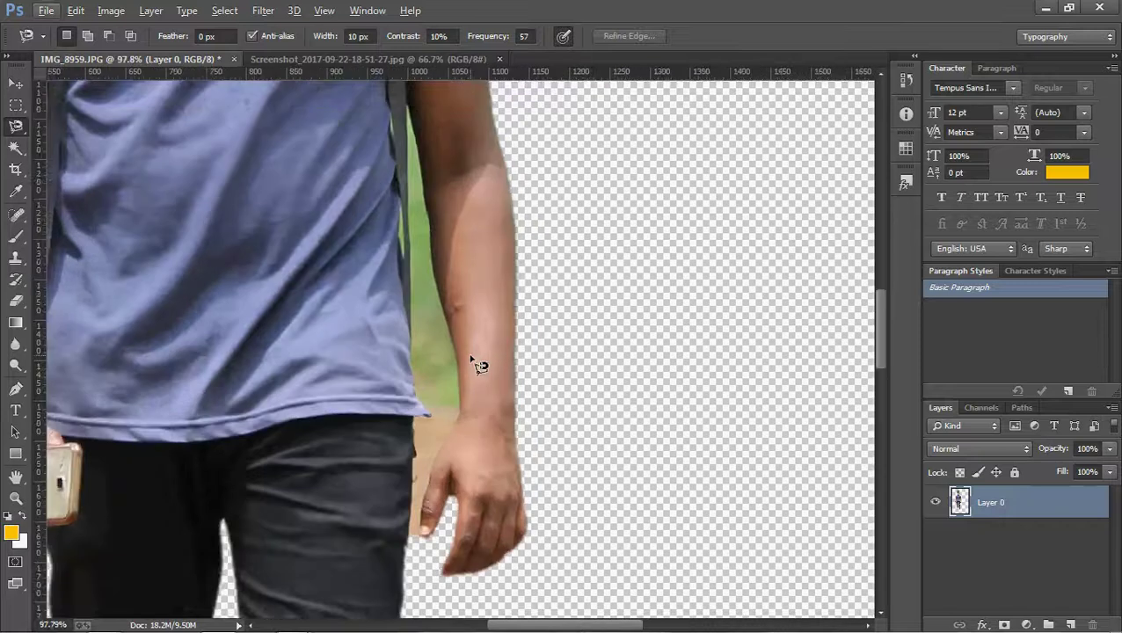
scroll(475, 361, "up", 2)
scroll(475, 360, "up", 1)
scroll(448, 270, "up", 1)
scroll(431, 233, "up", 1)
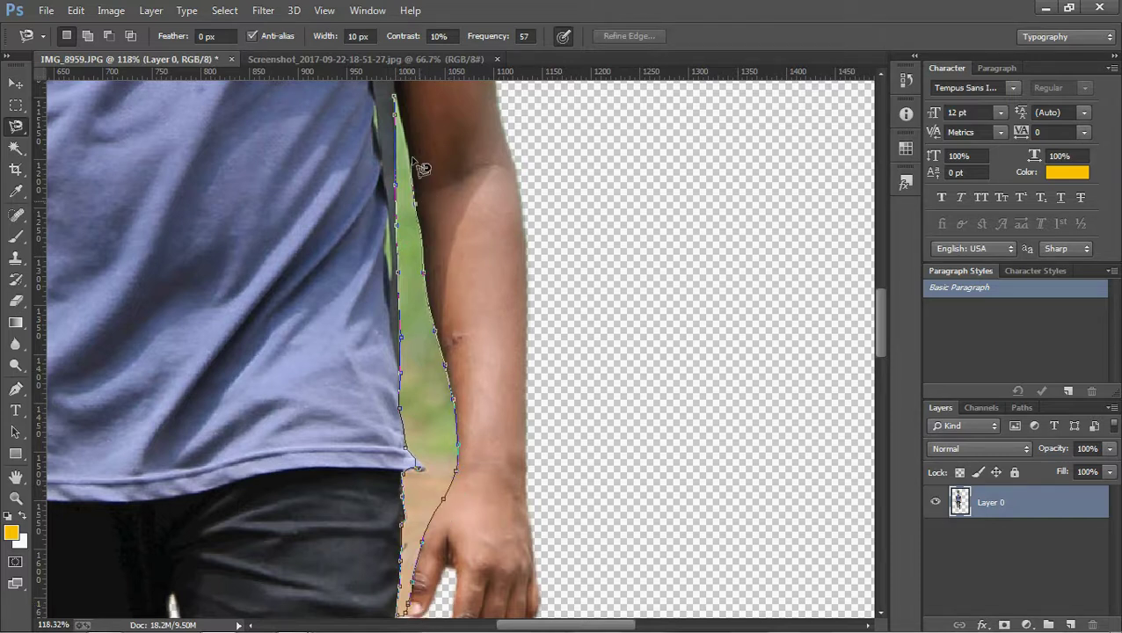
Close the outline around the green strip, feather it, delete it and deselect.
left_click(407, 109)
right_click(399, 167)
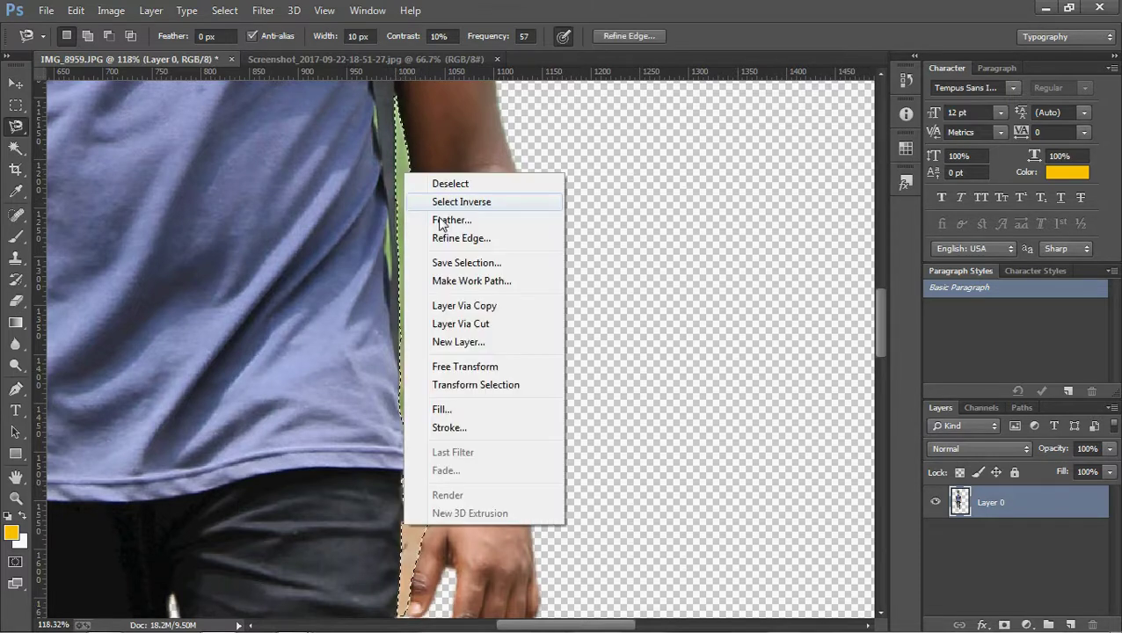
left_click(450, 221)
left_click(642, 211)
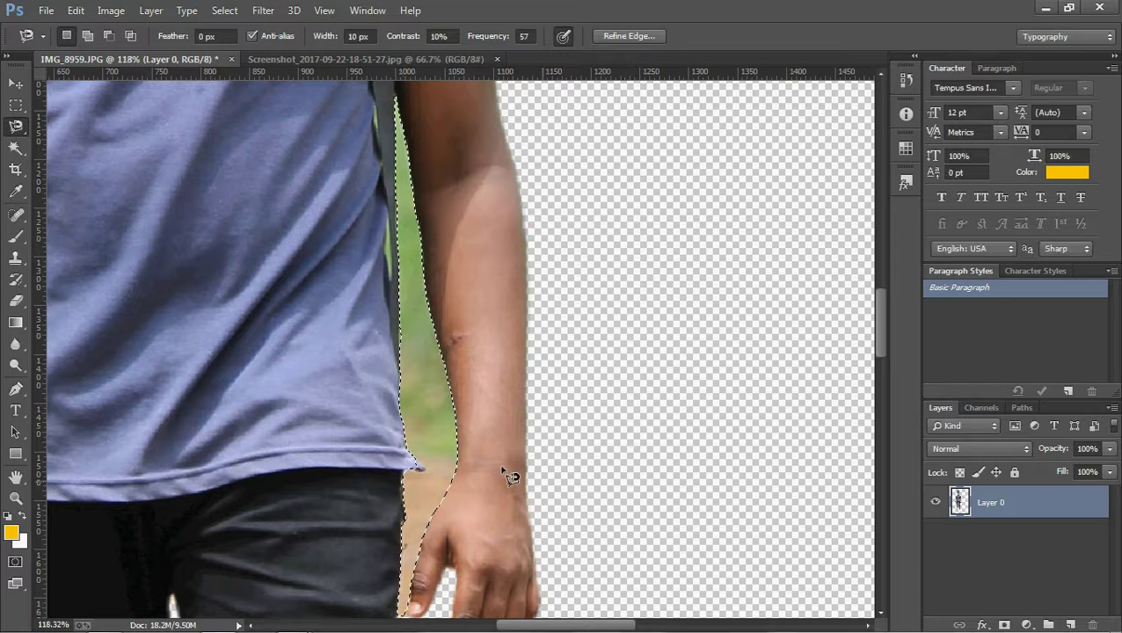
key("Delete")
key("ctrl+d")
Outline the remaining green sliver, feather it 2 px, and delete it to transparency.
scroll(395, 263, "up", 3)
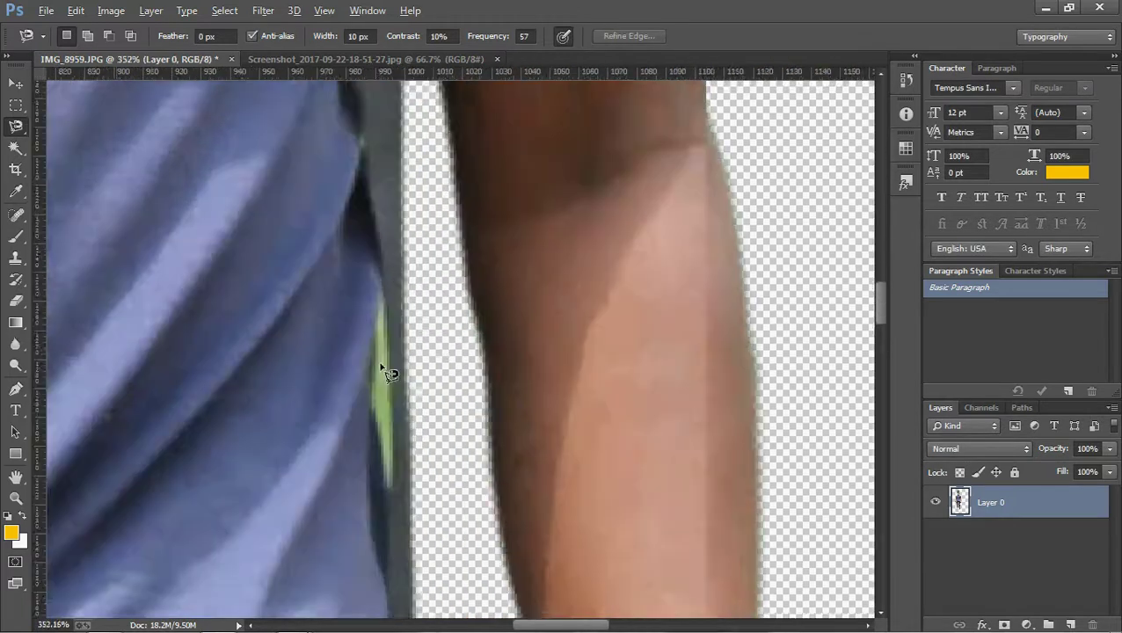
scroll(383, 369, "up", 3)
scroll(387, 369, "up", 2)
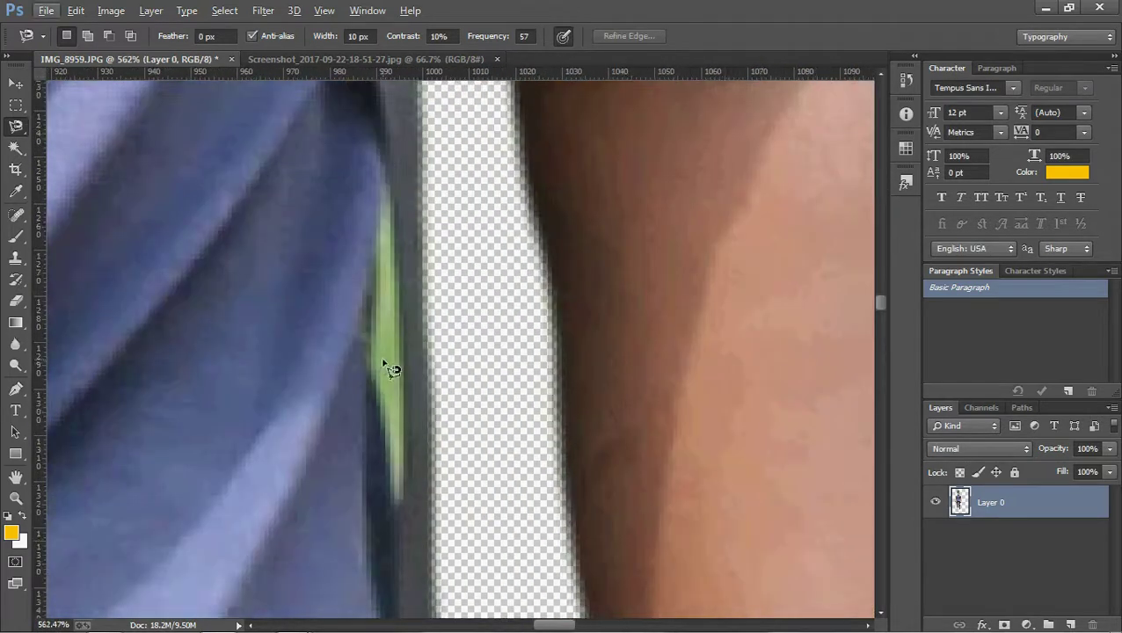
left_click(380, 186)
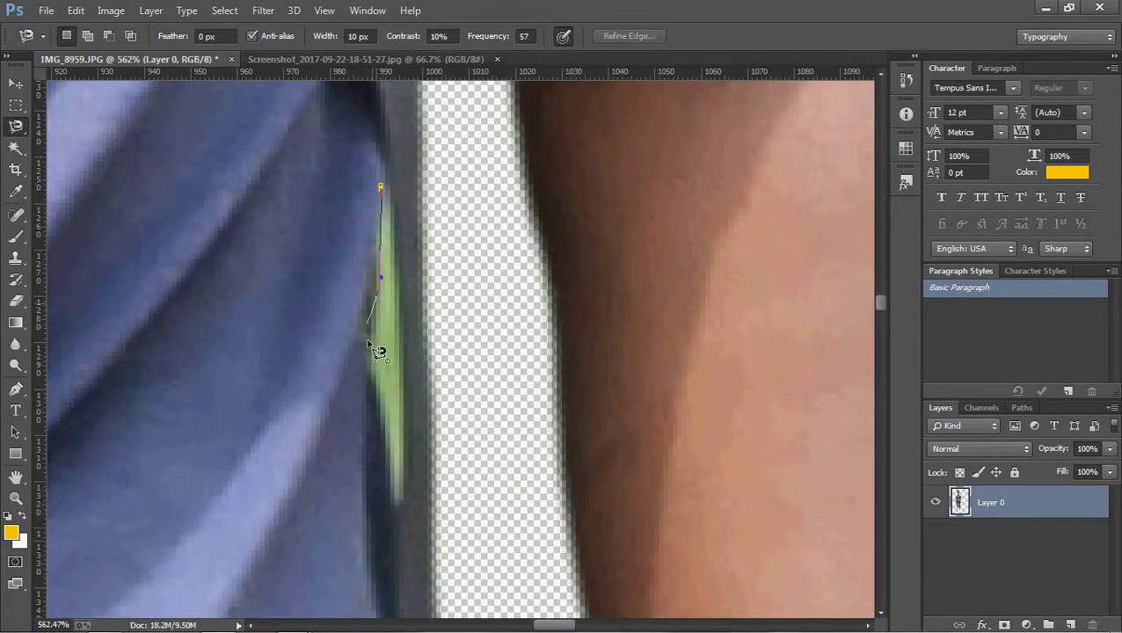
left_click(388, 194)
right_click(390, 221)
left_click(429, 265)
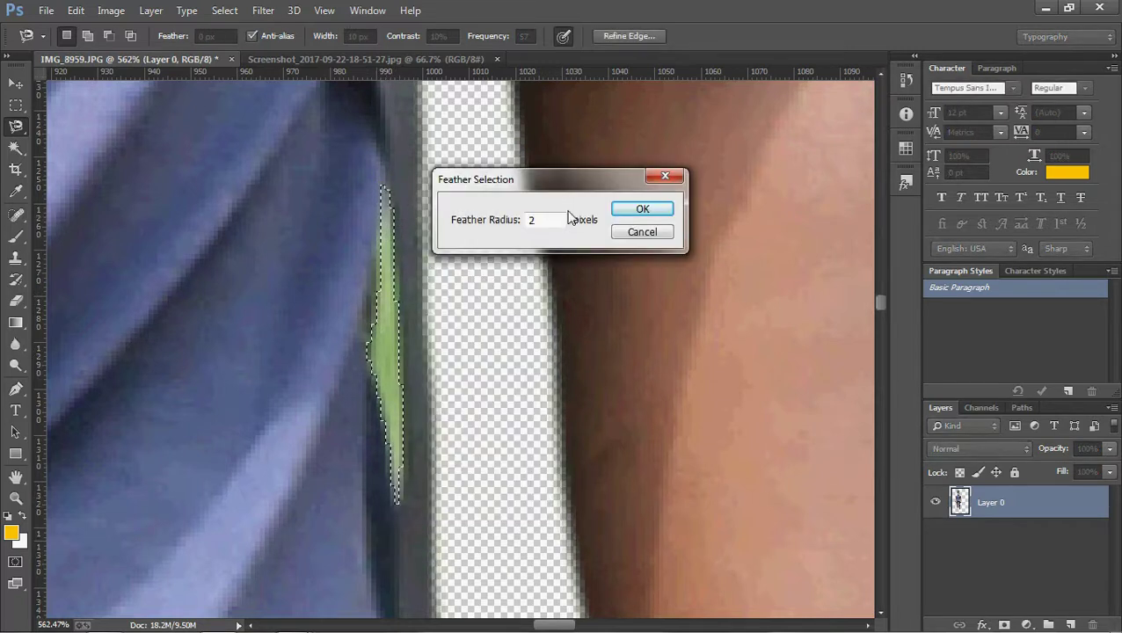
left_click(642, 210)
key("Delete")
key("ctrl+d")
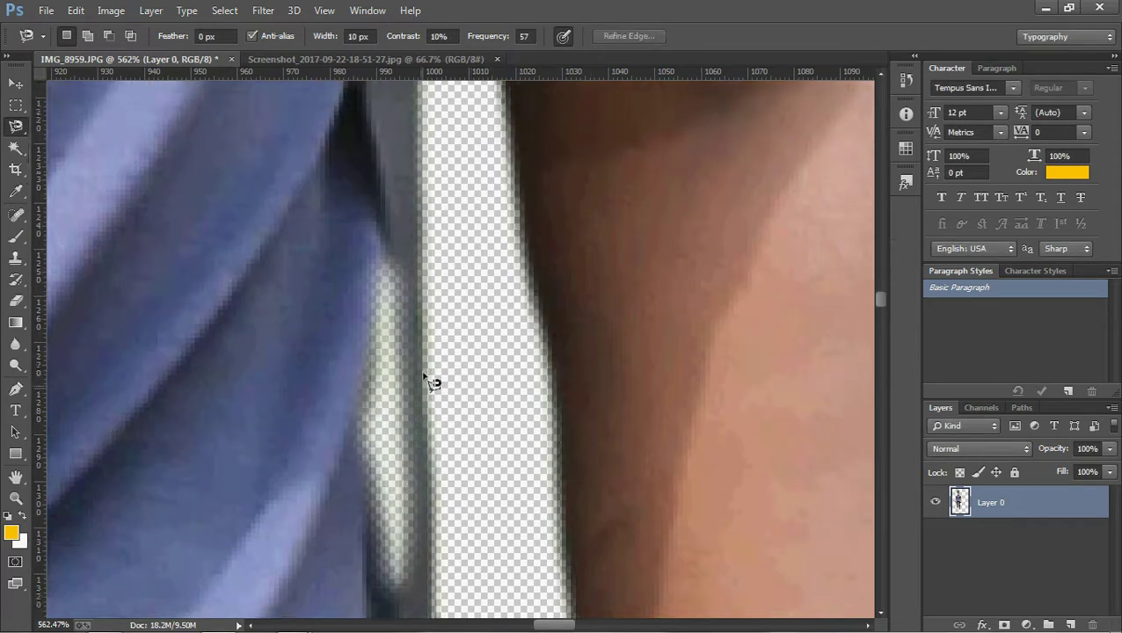
scroll(404, 374, "up", 3)
scroll(385, 362, "down", 3)
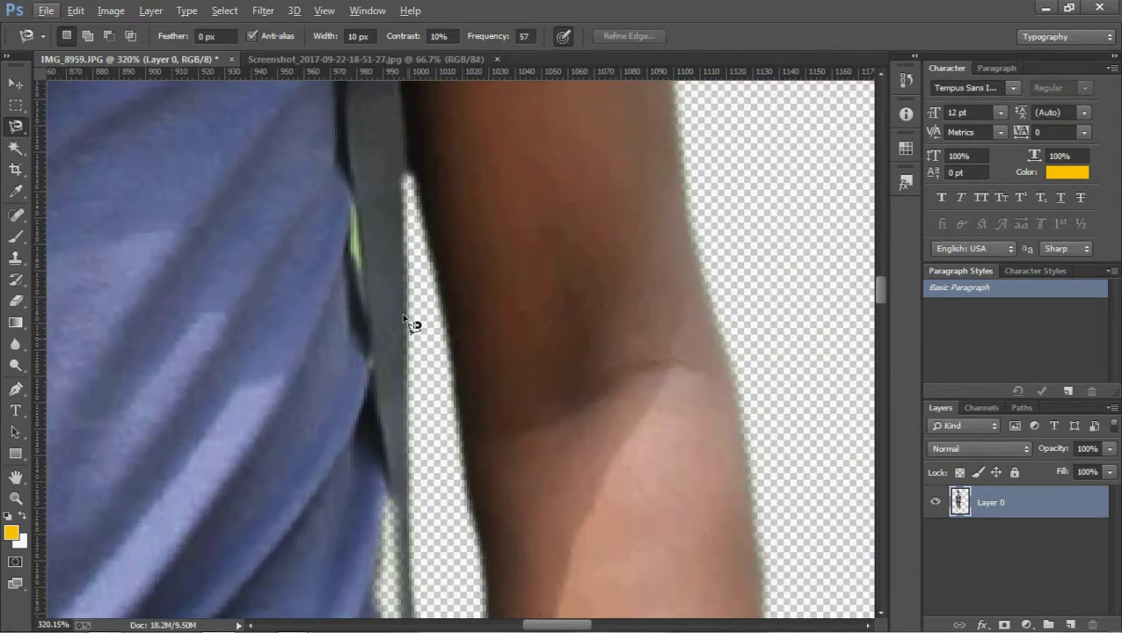
scroll(374, 376, "down", 1)
scroll(362, 389, "down", 1)
scroll(364, 393, "down", 3)
Select the green edge beside the strap, feather it 1 px, and delete it.
scroll(369, 369, "down", 1)
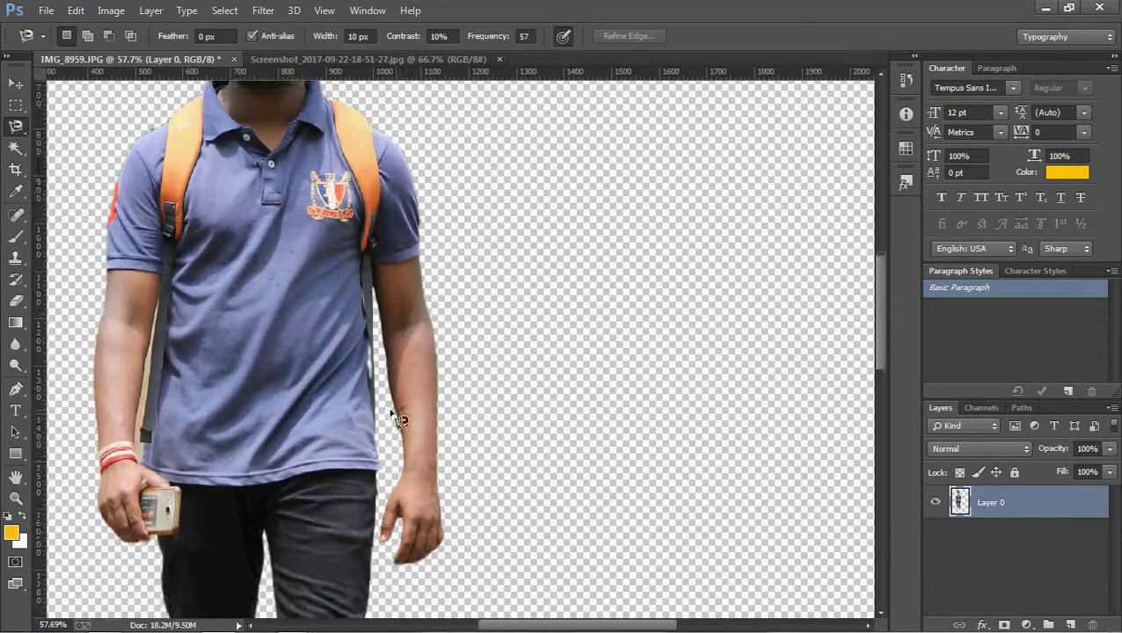
scroll(387, 351, "up", 3)
scroll(352, 378, "up", 2)
scroll(341, 400, "up", 2)
double_click(318, 367)
right_click(303, 281)
left_click(352, 329)
type("1")
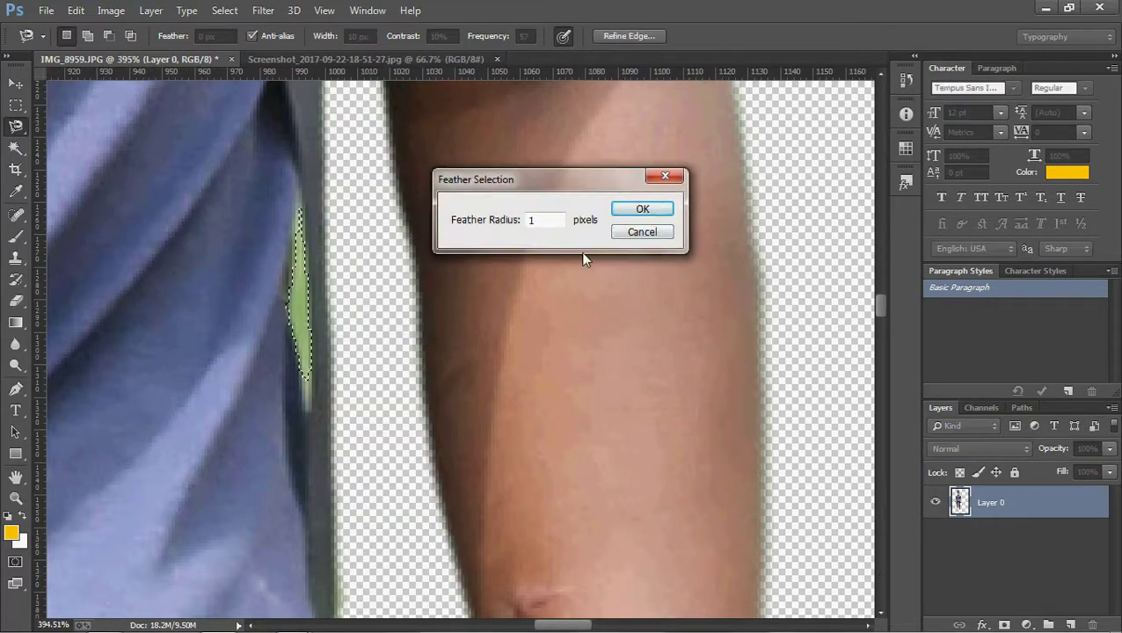
left_click(640, 209)
key("Delete")
key("ctrl+d")
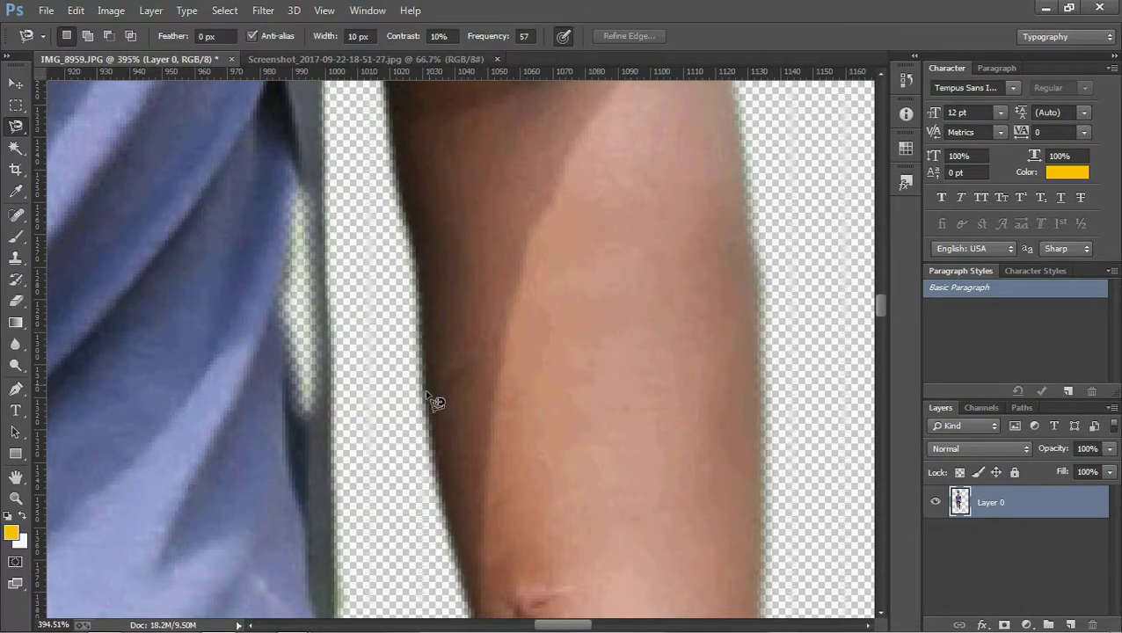
Undo twice with Ctrl+Alt+Z to restore the deleted strap pixels and their selection.
scroll(390, 390, "down", 3)
scroll(387, 384, "down", 2)
scroll(405, 388, "down", 1)
scroll(396, 388, "up", 2)
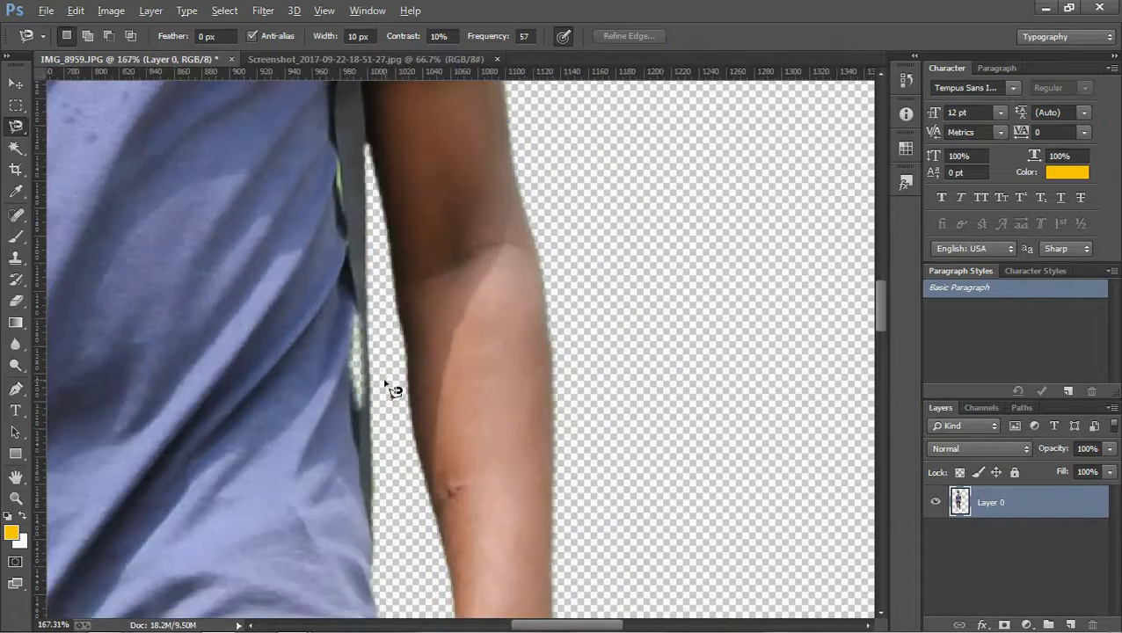
scroll(368, 388, "up", 2)
scroll(367, 384, "up", 2)
key("ctrl+alt+z")
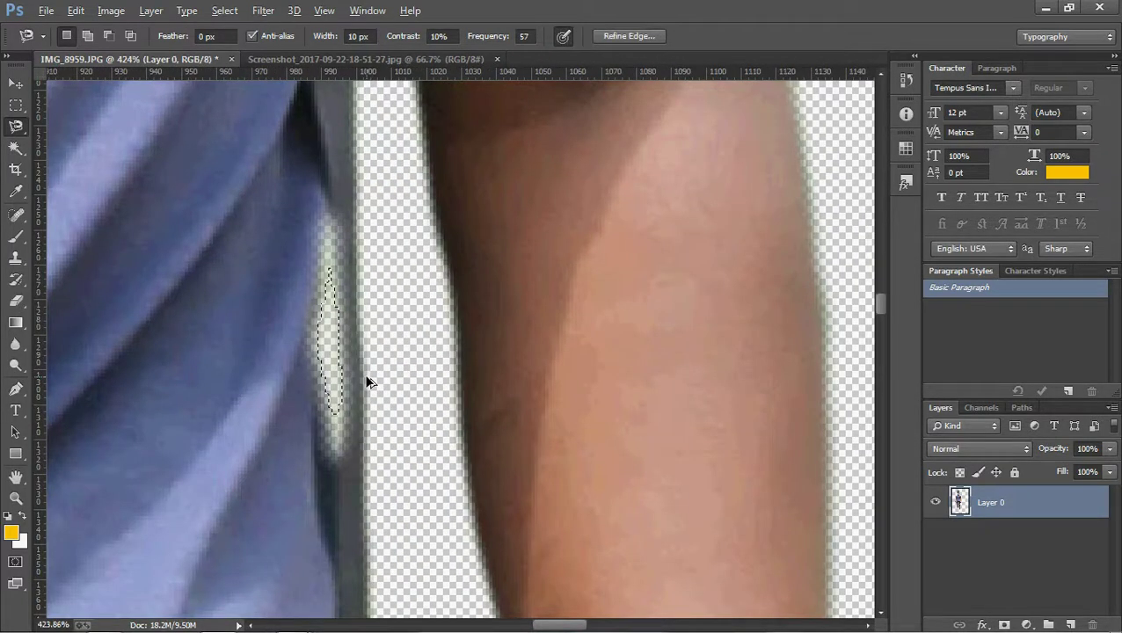
key("ctrl+alt+z")
Re-feather the strap selection at 0.1 px after dismissing the zero-radius warning.
right_click(324, 339)
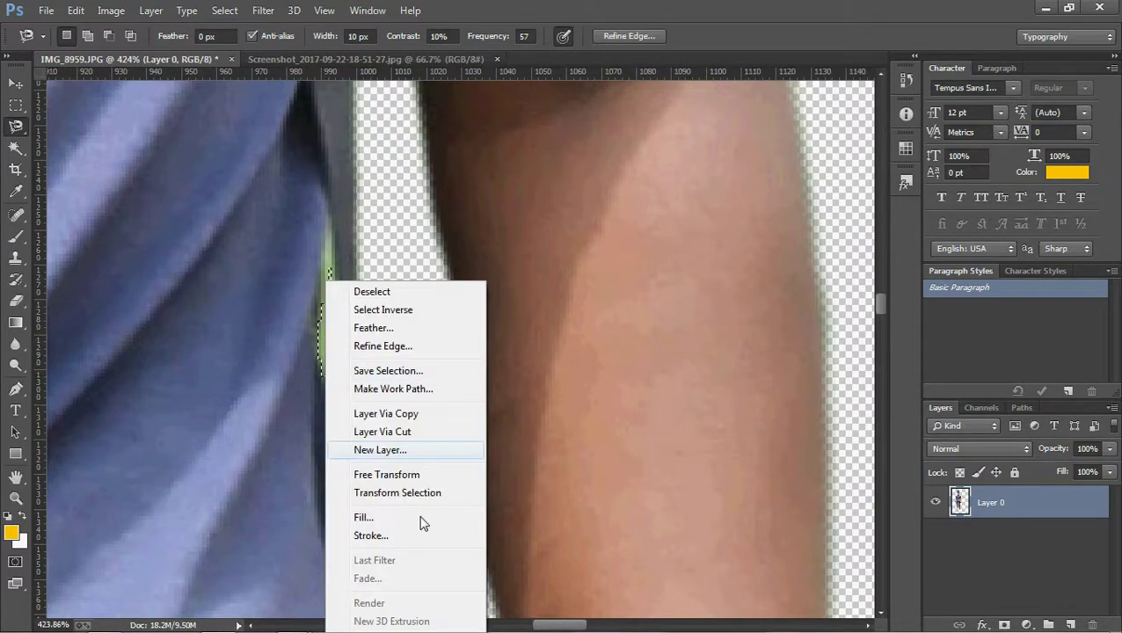
left_click(384, 328)
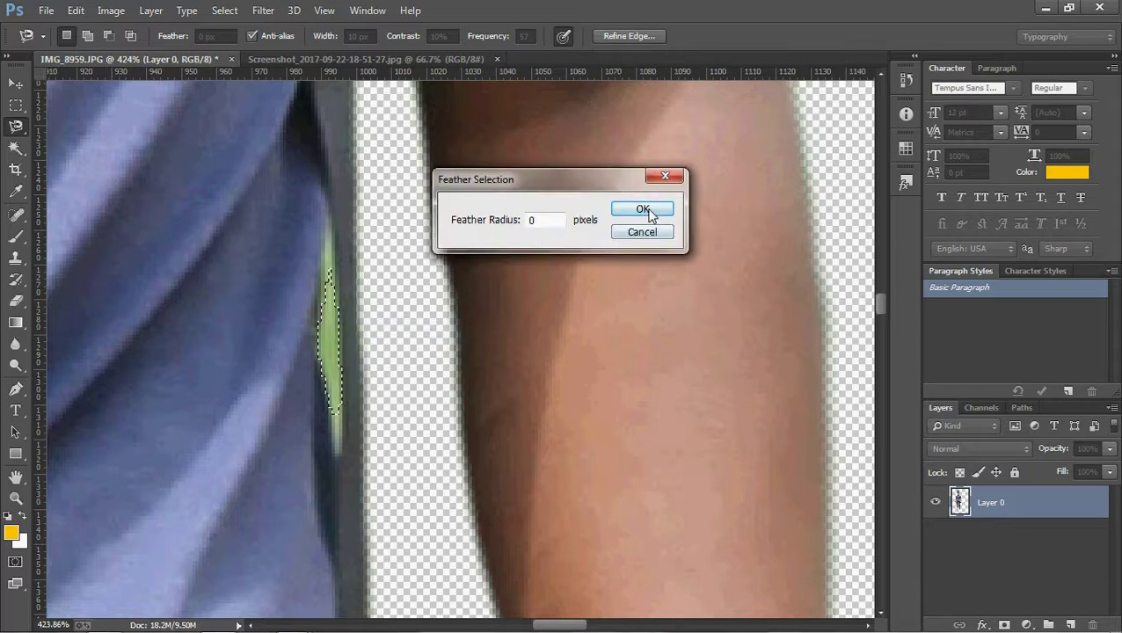
left_click(641, 209)
left_click(432, 225)
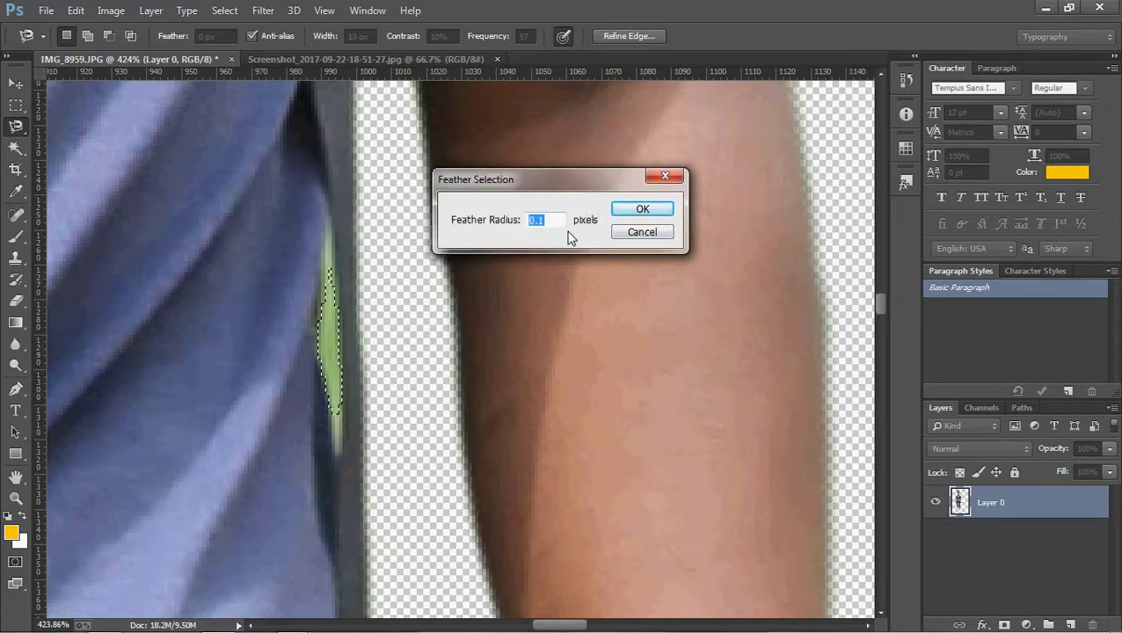
left_click(640, 209)
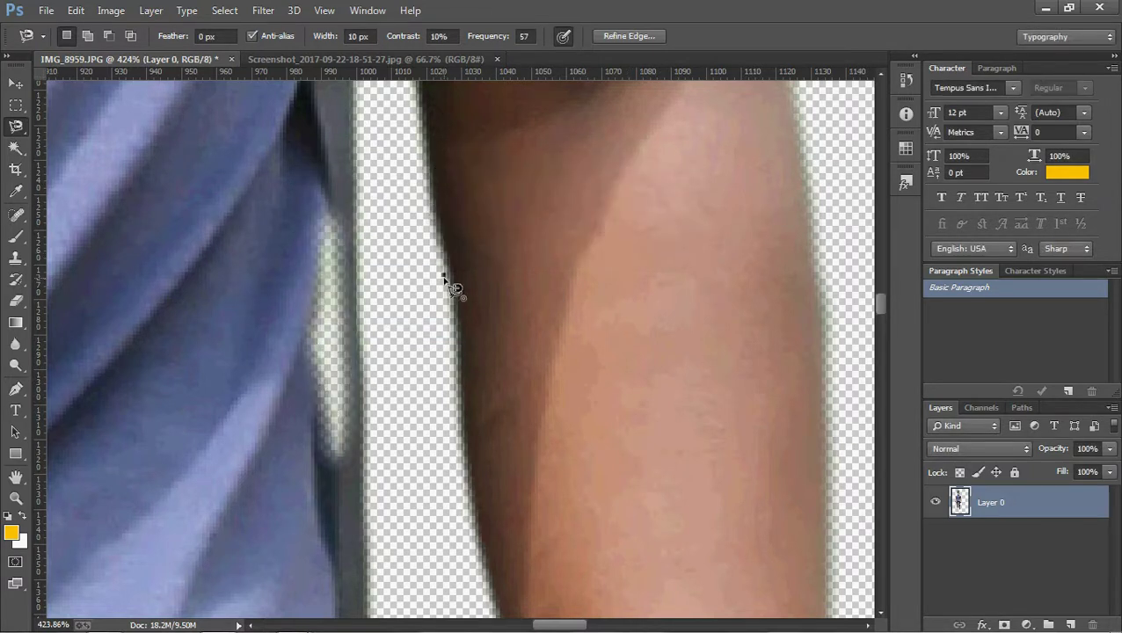
scroll(431, 431, "down", 5)
scroll(431, 426, "down", 4)
Trace the pale gap between the arm and backpack strap into a closed selection.
scroll(352, 422, "up", 3)
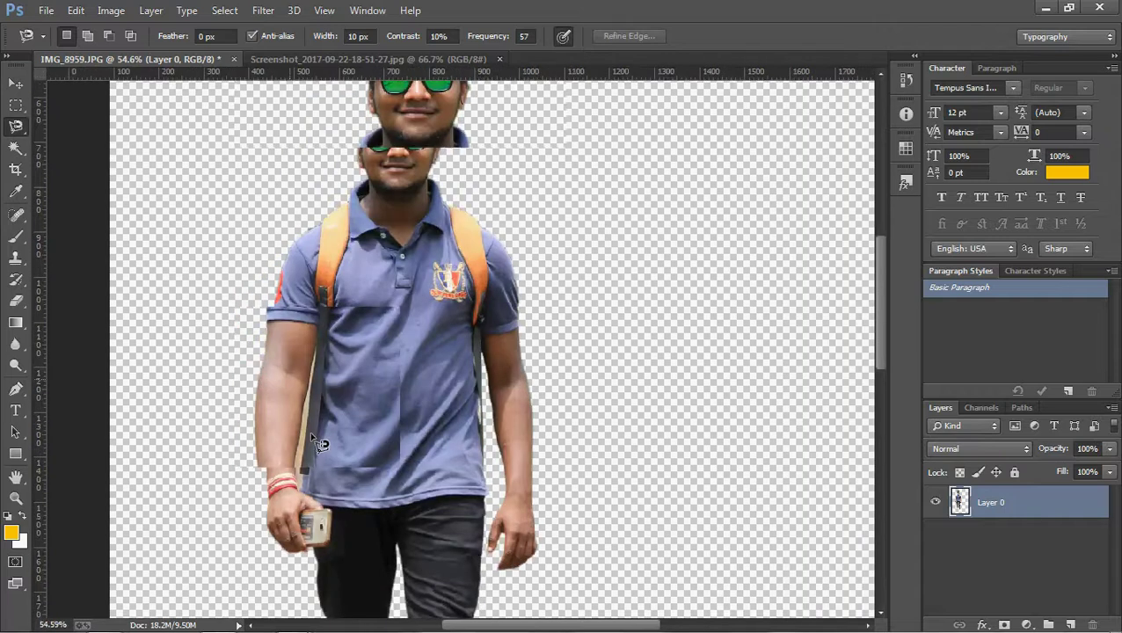
scroll(321, 404, "up", 3)
scroll(318, 400, "up", 1)
scroll(350, 171, "up", 1)
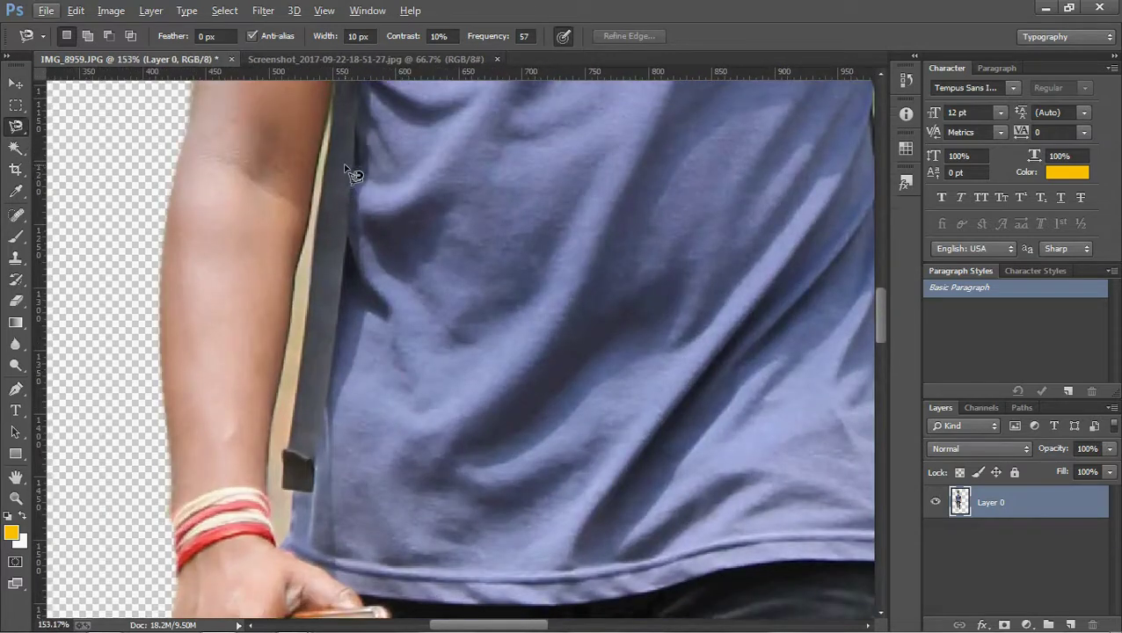
scroll(342, 141, "up", 1)
left_click_drag(340, 169, 296, 487)
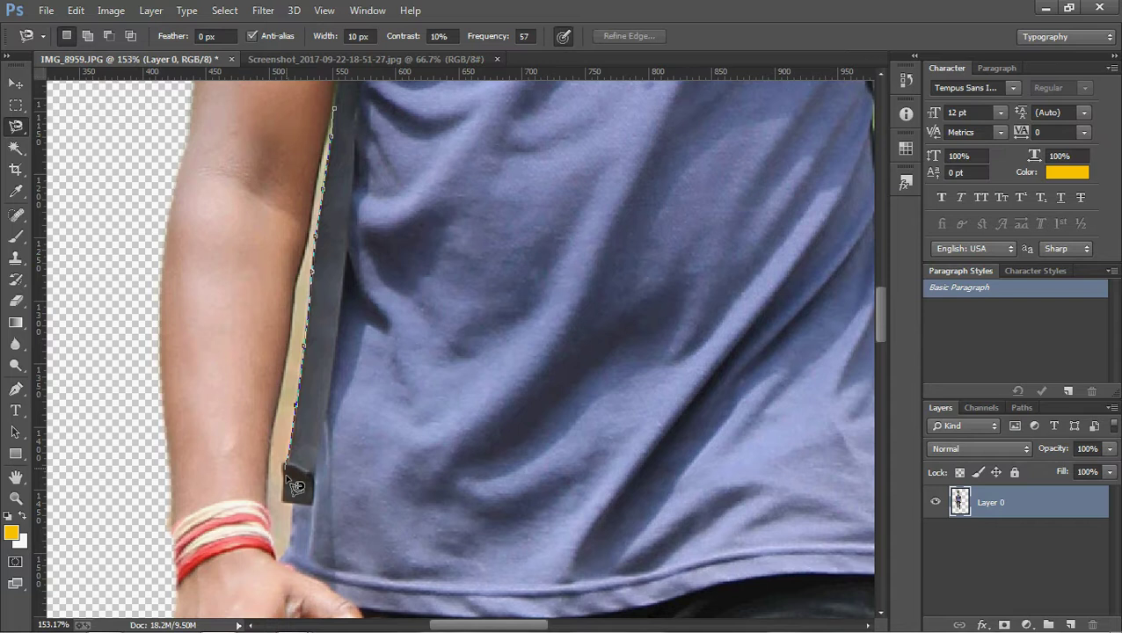
mouse_move(300, 539)
left_mouse_down()
mouse_move(293, 566)
mouse_move(268, 455)
left_mouse_up()
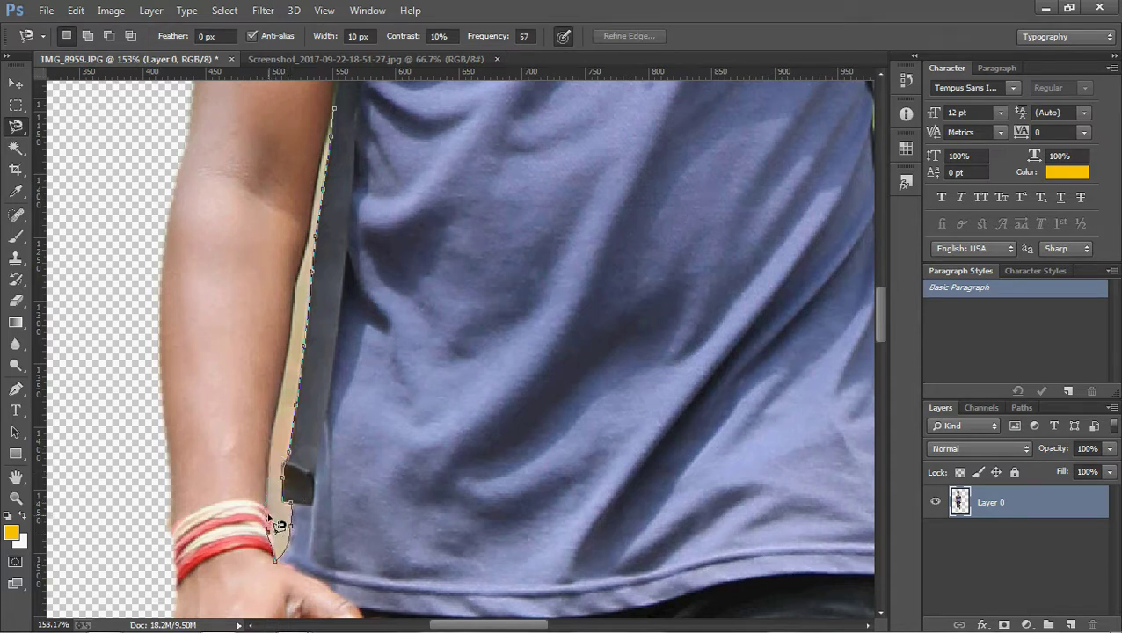
left_click_drag(294, 330, 306, 275)
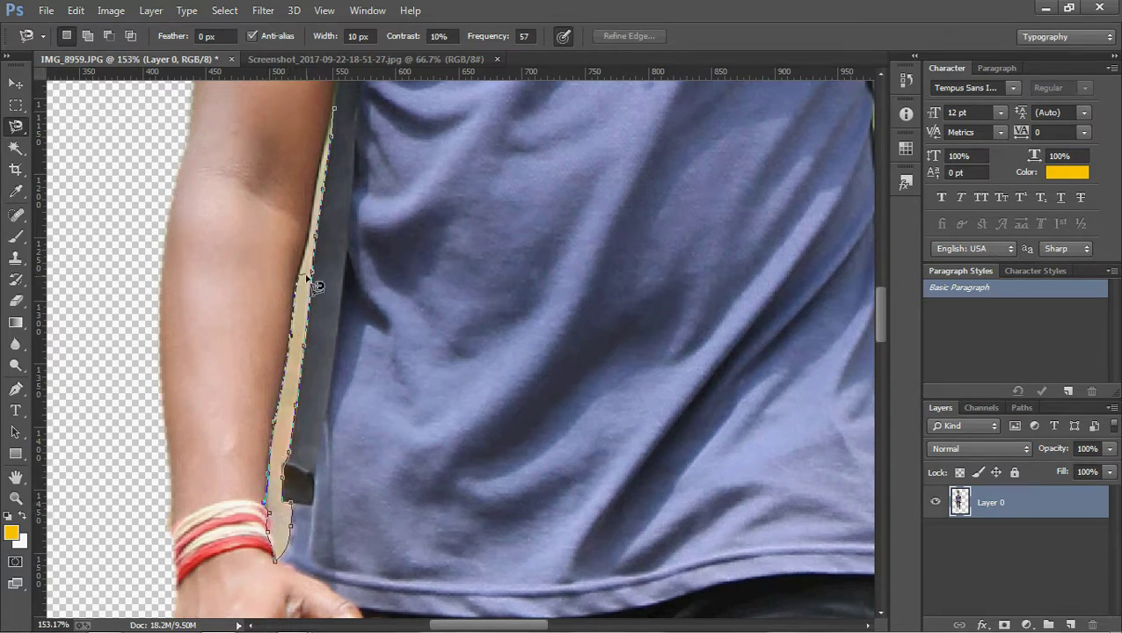
left_click(341, 117)
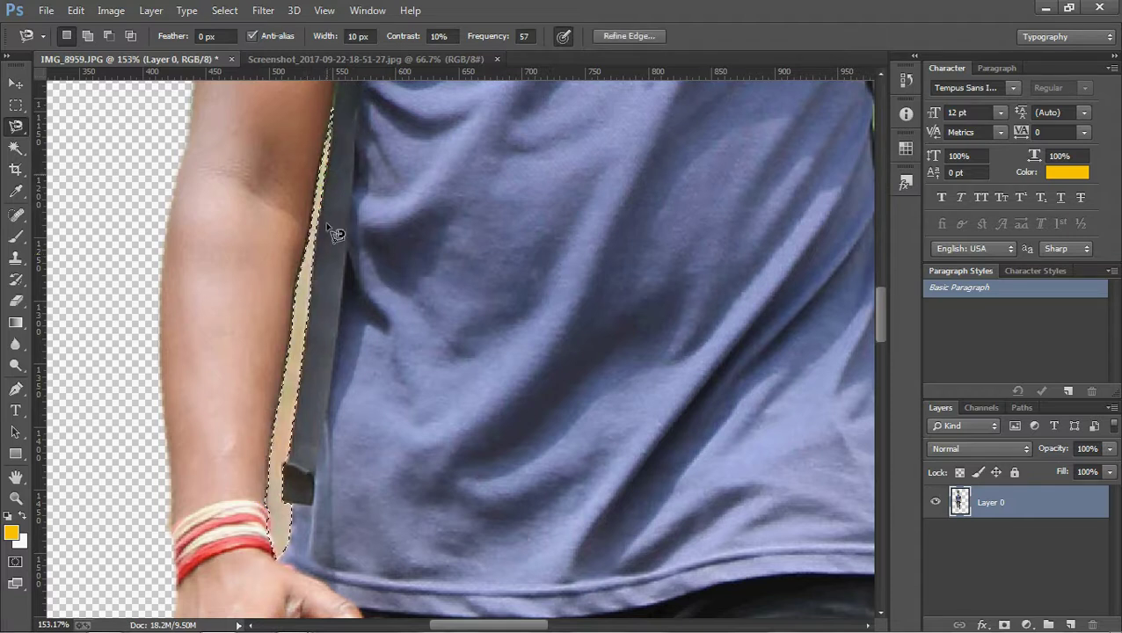
Feather the gap selection slightly, delete it to transparency, and deselect.
right_click(292, 279)
left_click(349, 328)
type("2")
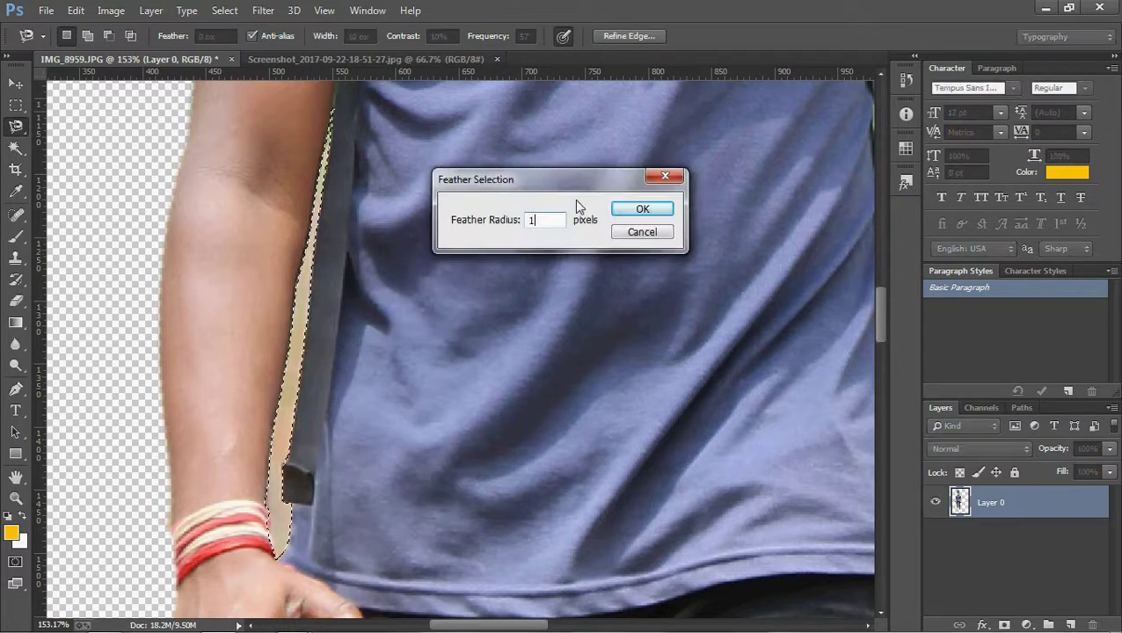
left_click(631, 209)
key("Delete")
key("ctrl+d")
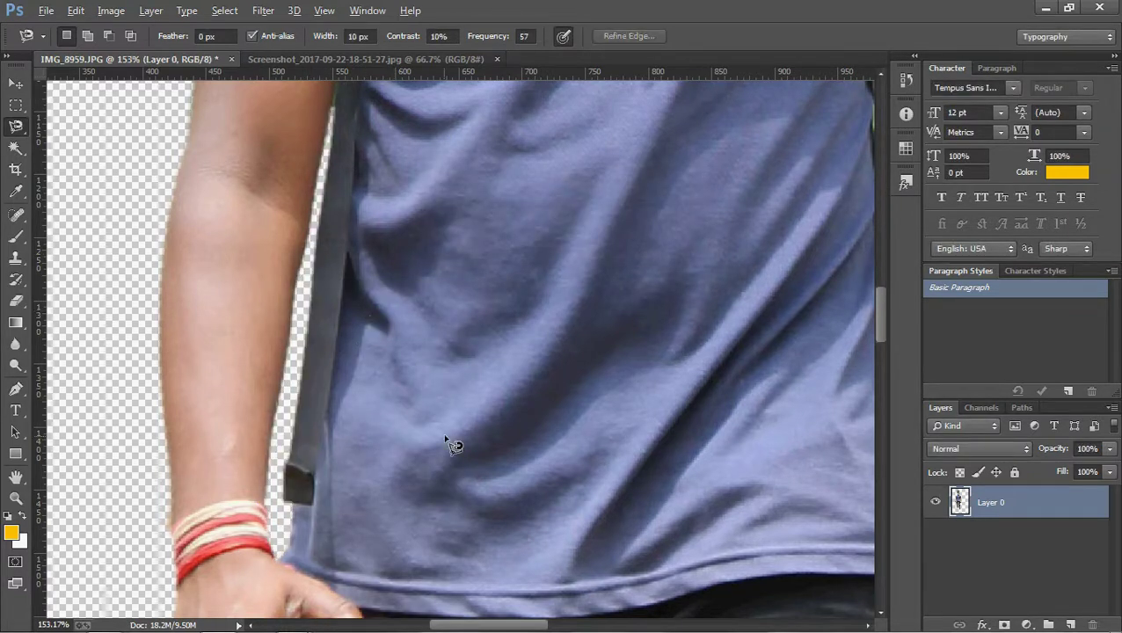
scroll(449, 444, "down", 5)
scroll(453, 307, "down", 5)
scroll(457, 182, "down", 3)
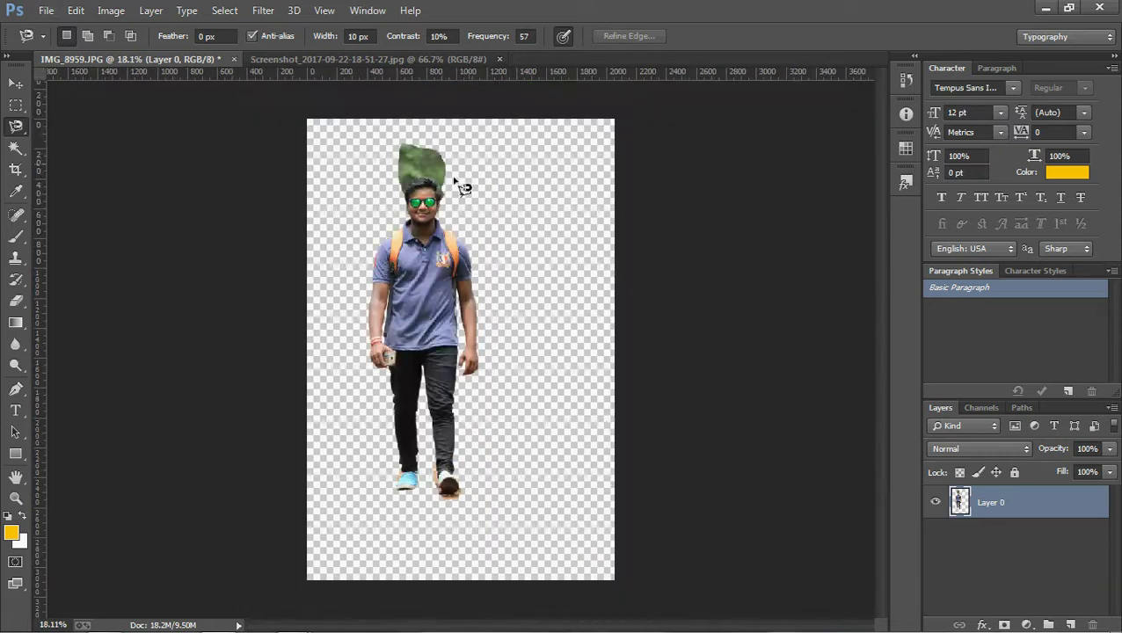
scroll(457, 186, "up", 2)
scroll(448, 185, "up", 3)
scroll(435, 189, "up", 2)
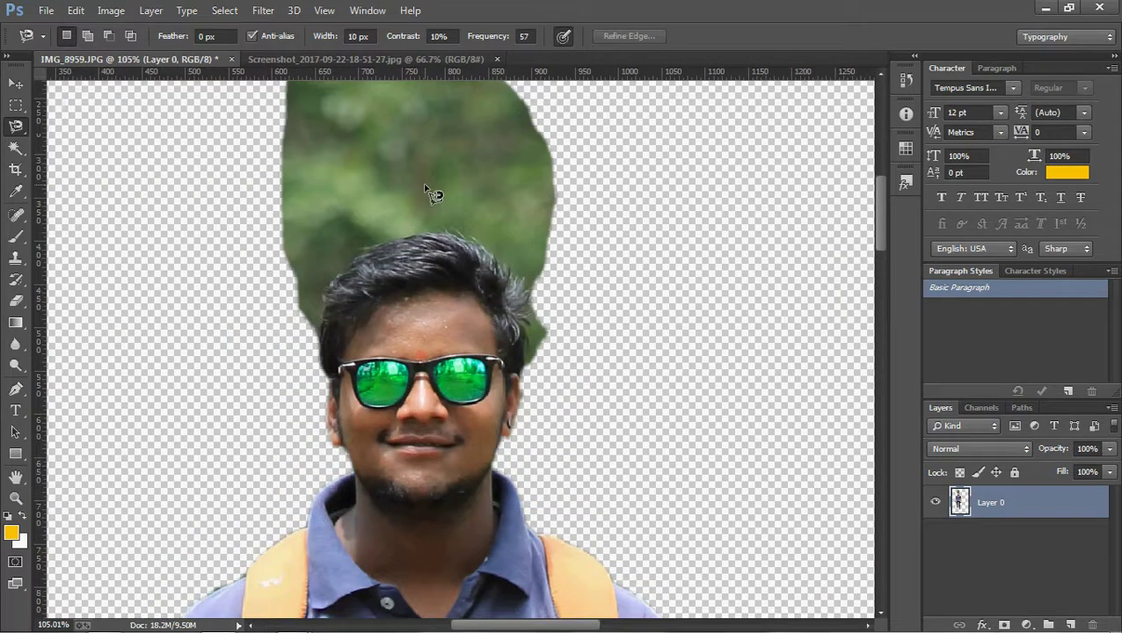
scroll(430, 192, "up", 2)
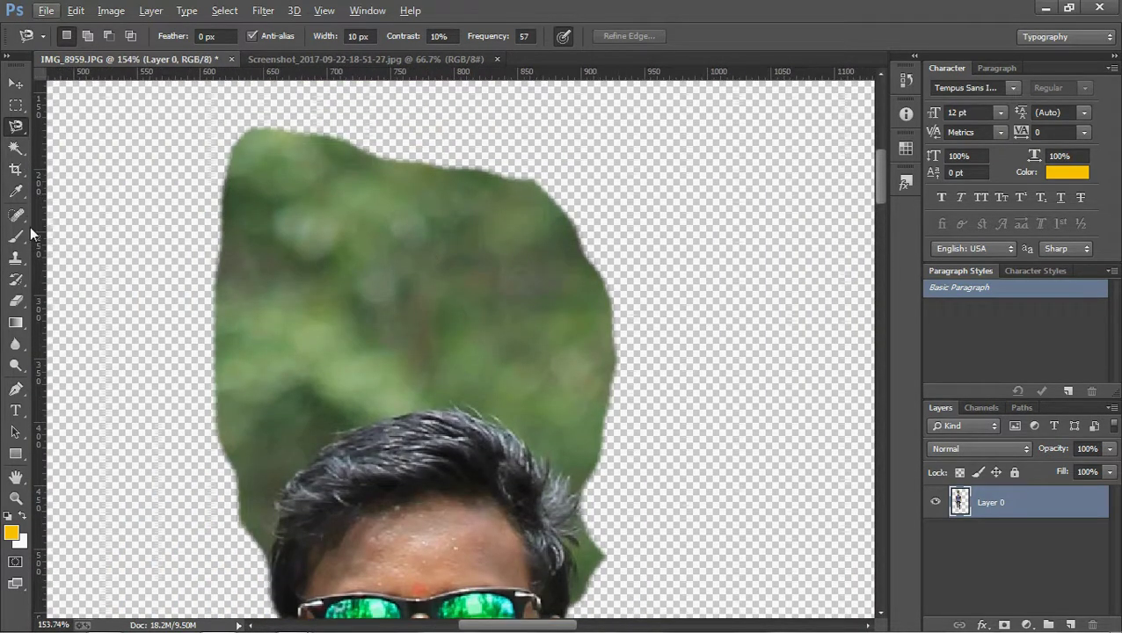
Switch to the Eraser tool and set its brush size to 118 px.
left_click(15, 300)
mouse_move(317, 194)
left_mouse_down()
mouse_move(356, 175)
mouse_move(137, 172)
mouse_move(162, 299)
mouse_move(476, 199)
mouse_move(584, 333)
mouse_move(586, 408)
left_mouse_up()
scroll(303, 205, "down", 1)
right_click(303, 205)
type("118")
key("Return")
Erase the green fringe along the hair's right edge.
scroll(563, 323, "down", 2)
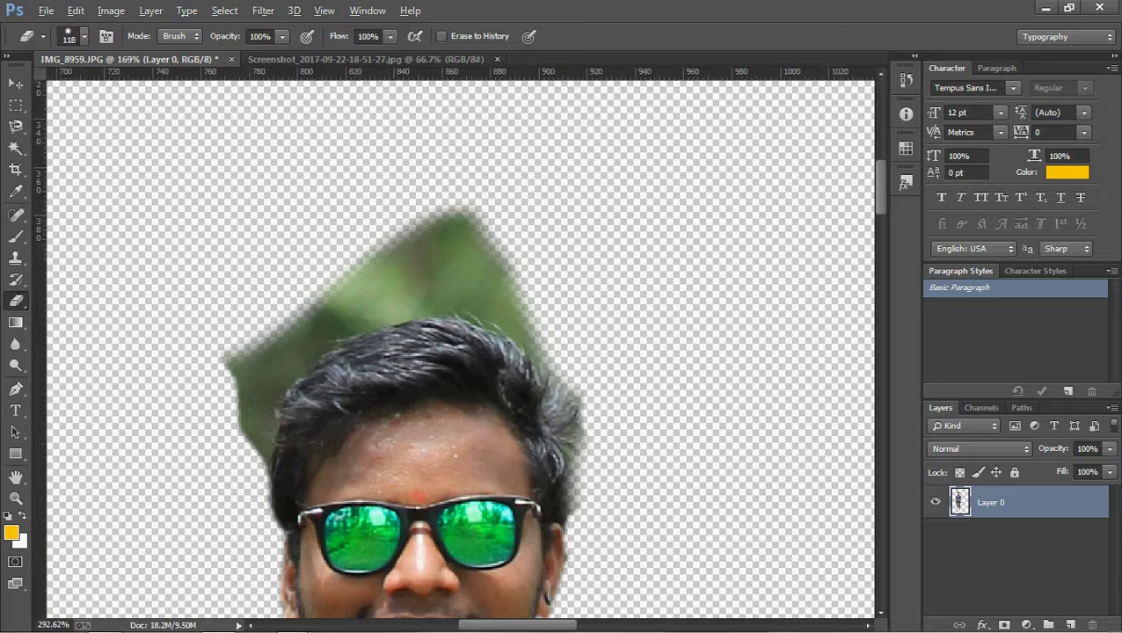
scroll(616, 572, "up", 2)
right_click(571, 302)
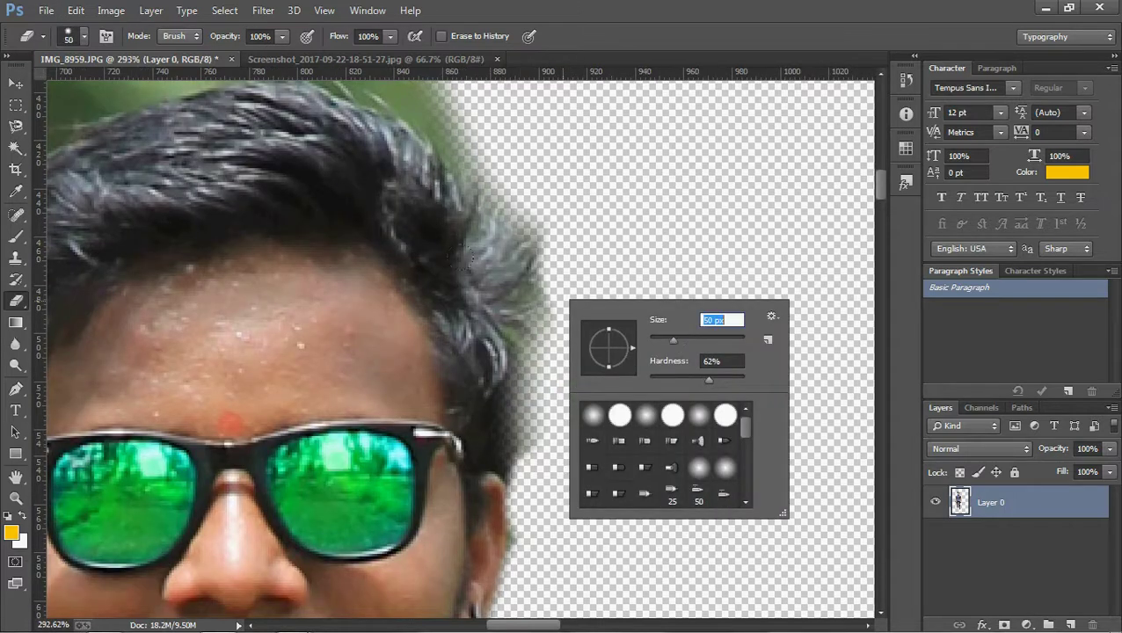
key("Return")
mouse_move(538, 299)
left_mouse_down()
mouse_move(512, 466)
mouse_move(544, 282)
left_mouse_up()
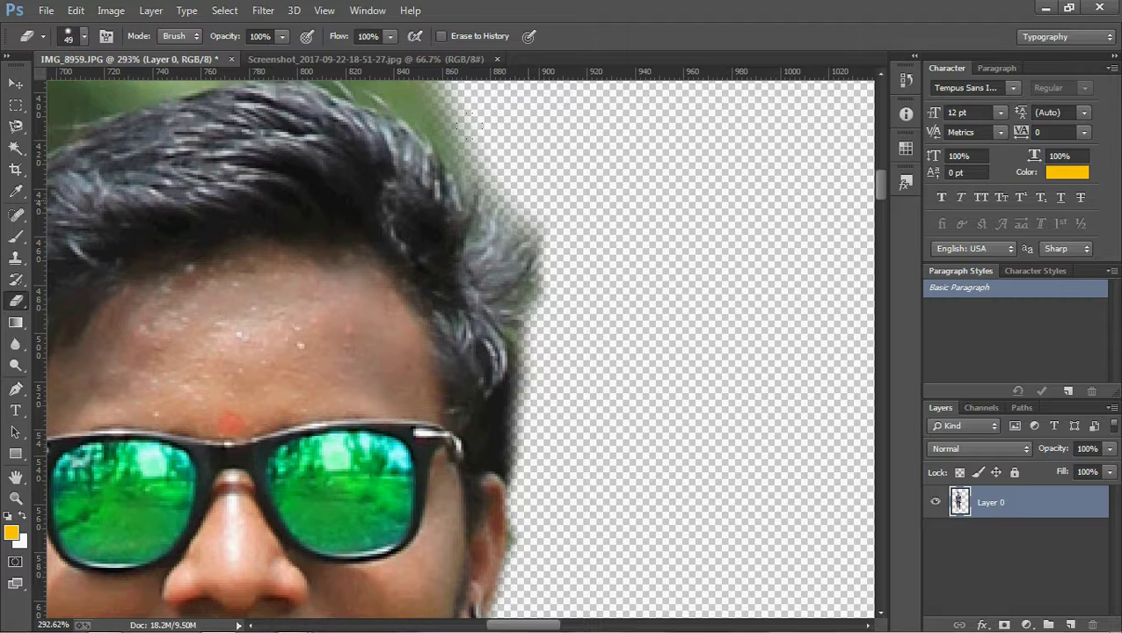
Raise the eraser hardness and clear the green background above and right of the hair.
scroll(528, 219, "up", 2)
scroll(422, 334, "up", 2)
scroll(422, 334, "left", 2)
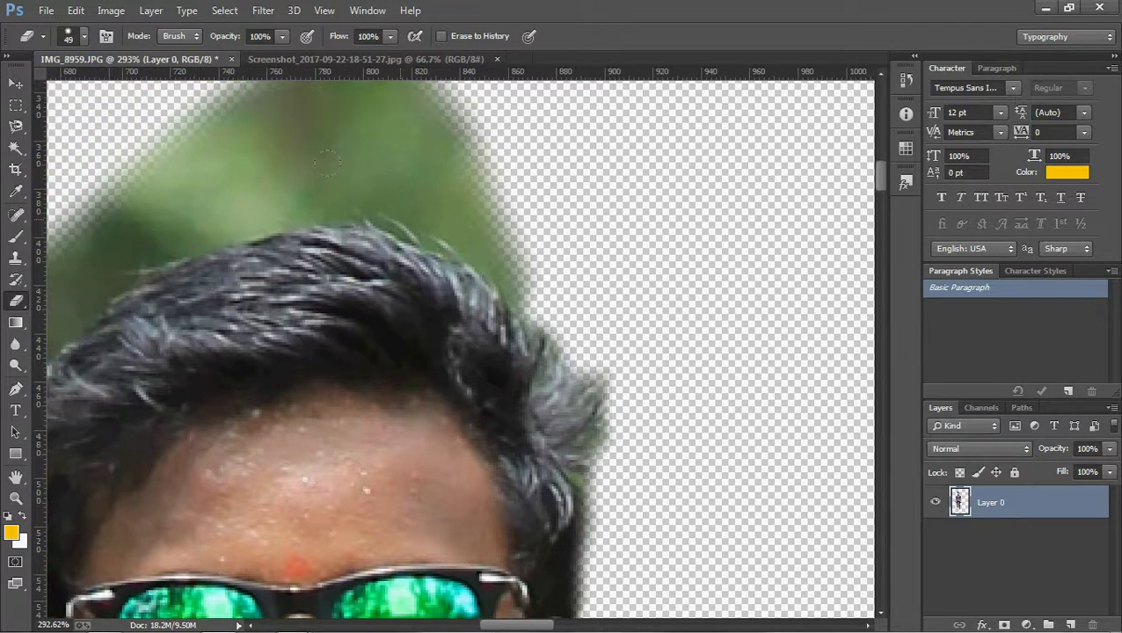
left_click_drag(387, 110, 424, 163)
right_click(476, 204)
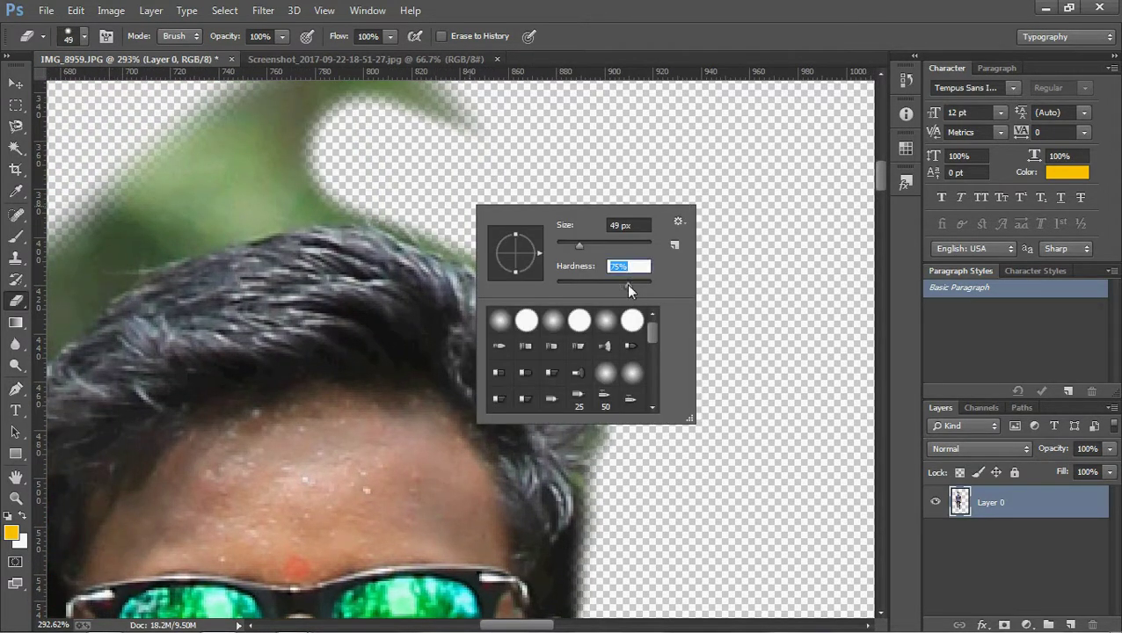
key("Return")
mouse_move(181, 143)
left_mouse_down()
mouse_move(297, 130)
mouse_move(499, 195)
left_mouse_up()
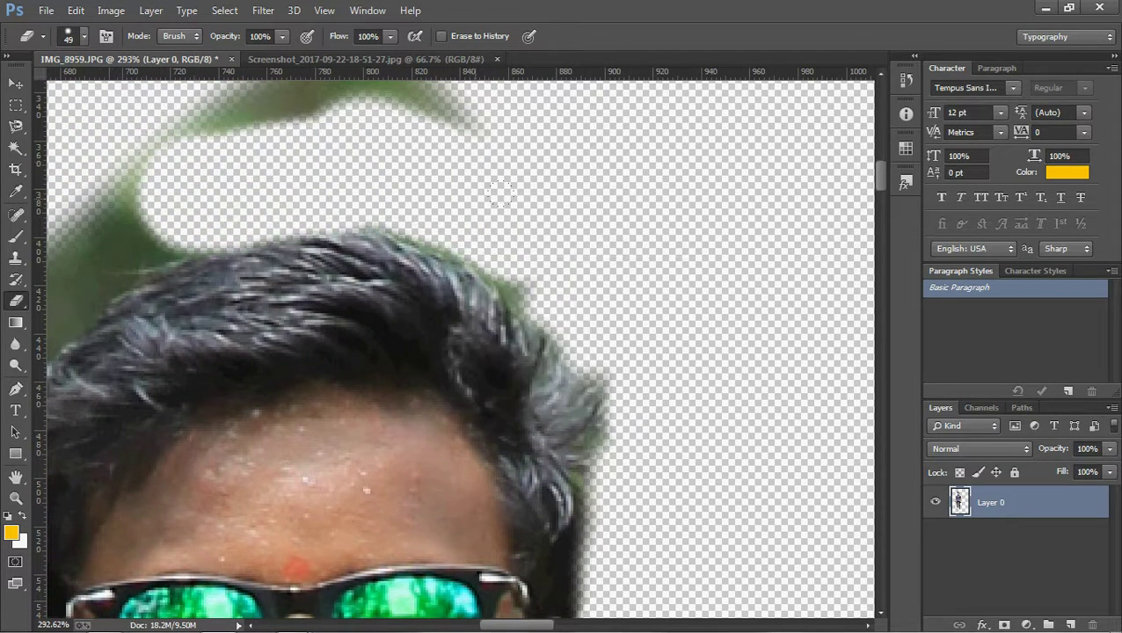
left_click_drag(527, 259, 479, 325)
Erase the green between the leaf and the hair, and beside the hair's left edge.
scroll(220, 351, "left", 2)
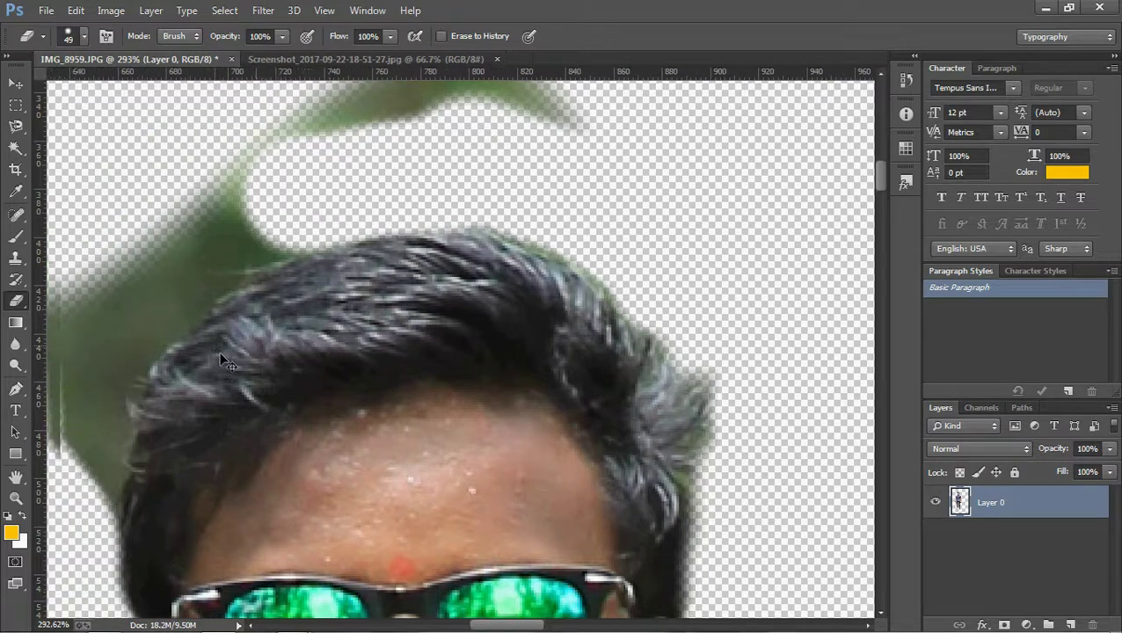
scroll(140, 290, "left", 2)
scroll(141, 290, "left", 2)
scroll(145, 324, "down", 2)
left_click_drag(159, 292, 151, 315)
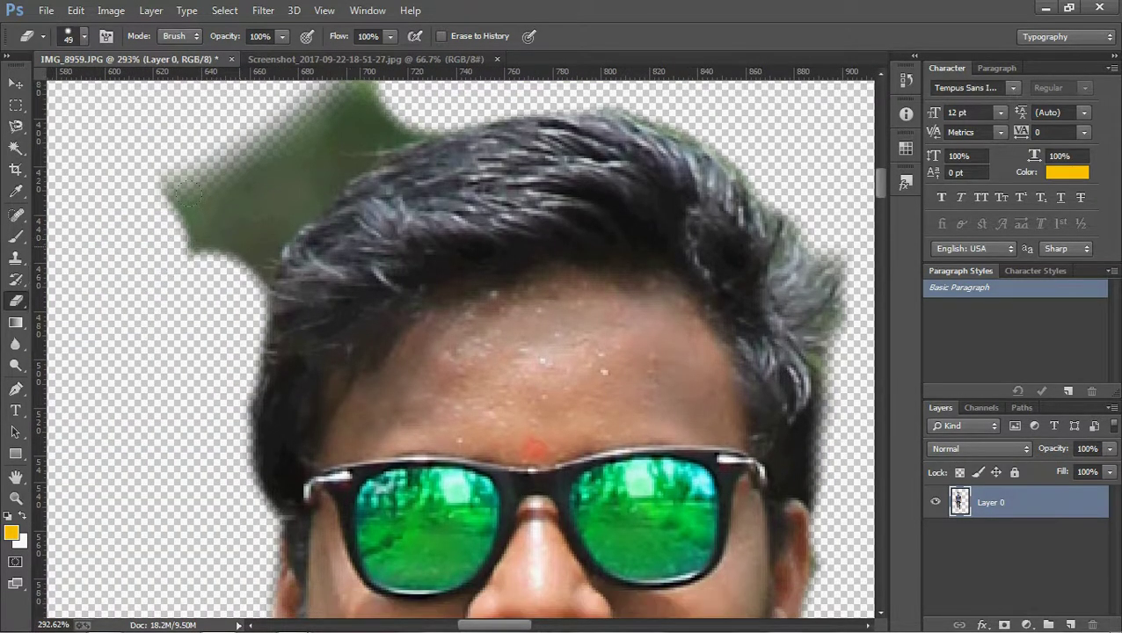
scroll(166, 181, "up", 3)
mouse_move(176, 352)
left_mouse_down()
mouse_move(160, 330)
mouse_move(221, 267)
mouse_move(511, 115)
left_mouse_up()
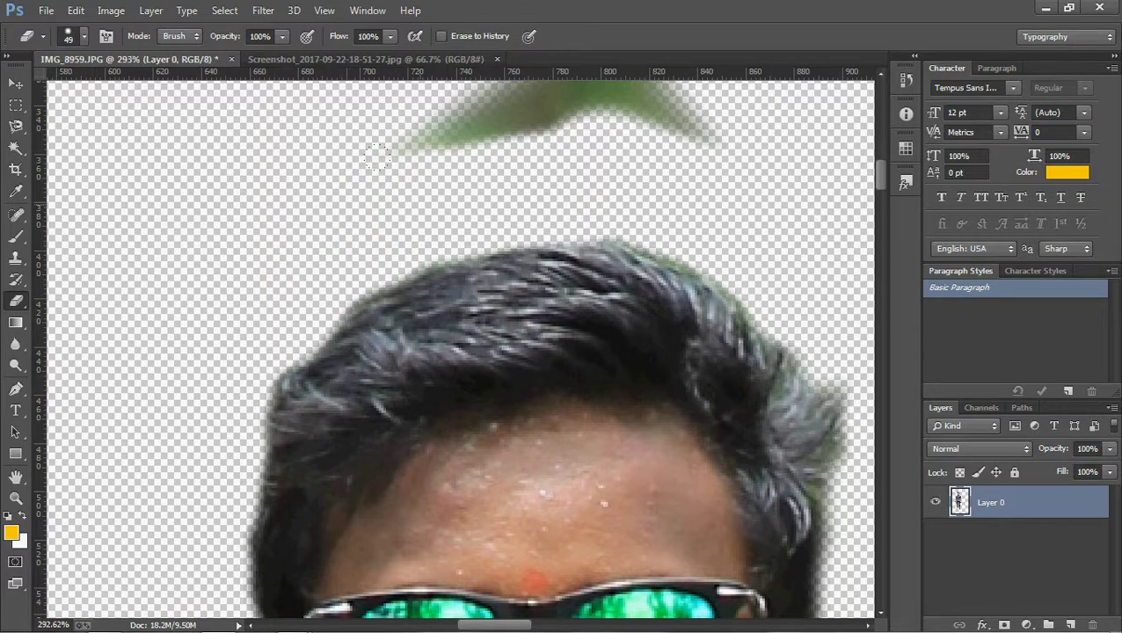
Erase the stray green leaf above the hair and zoom out to see the whole figure.
scroll(573, 597, "down", 2)
scroll(573, 598, "down", 2)
left_click_drag(457, 255, 671, 216)
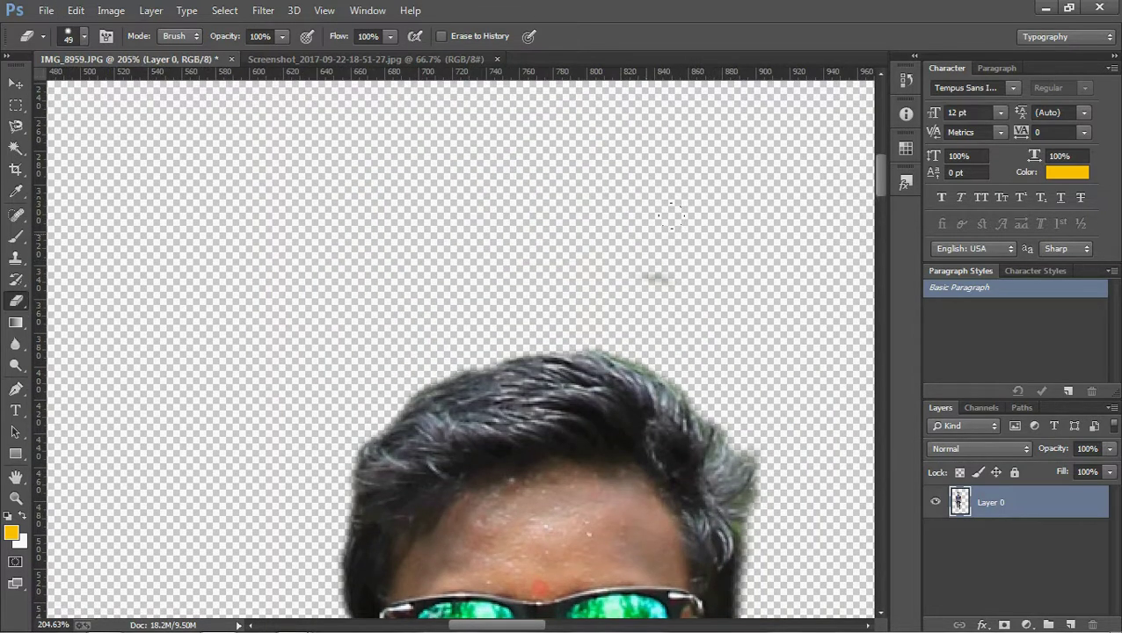
scroll(611, 318, "down", 3)
scroll(580, 343, "down", 2)
scroll(568, 348, "down", 1)
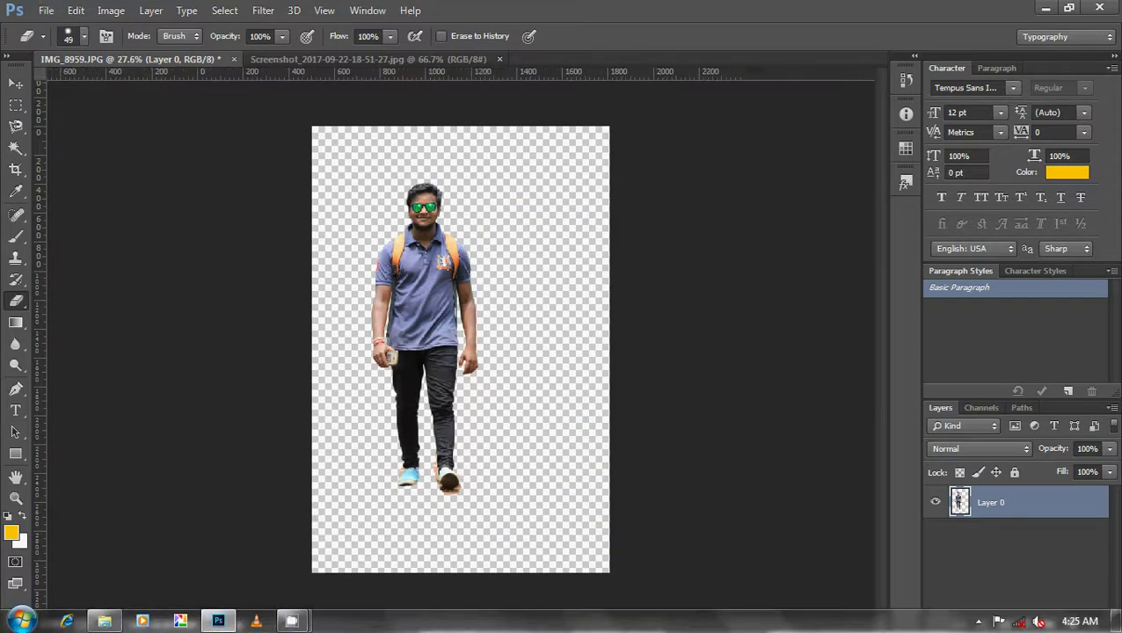
Shrink the eraser to 23 px with lower hardness and erase the shoulder-edge fringe.
scroll(498, 253, "up", 2)
scroll(351, 188, "up", 3)
scroll(325, 162, "up", 2)
scroll(325, 230, "up", 1)
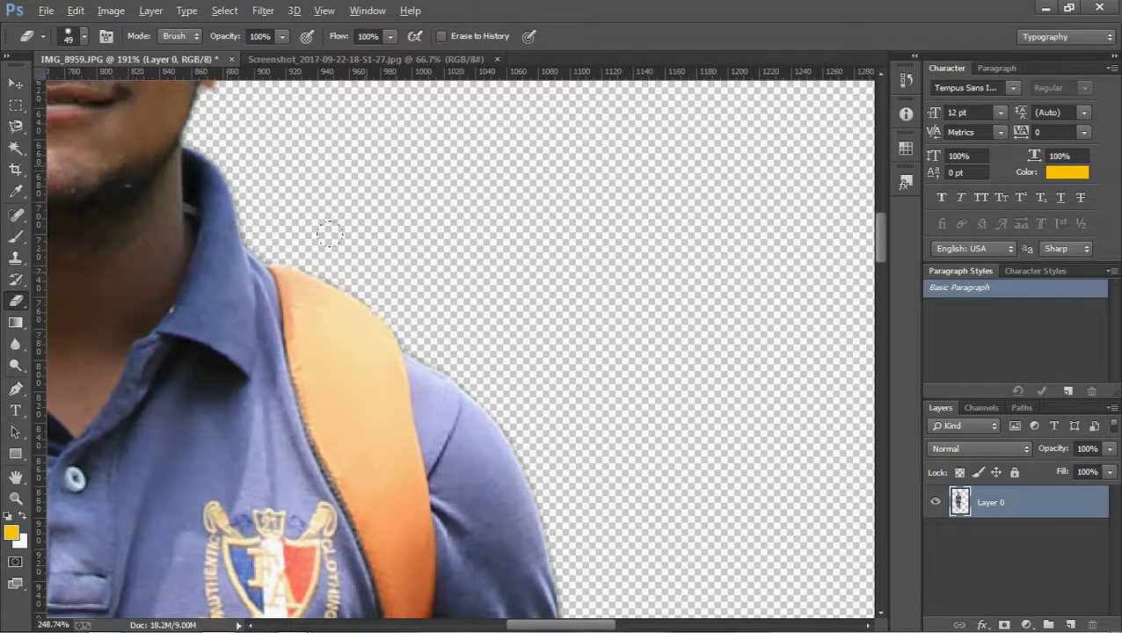
scroll(318, 220, "up", 1)
right_click(383, 276)
left_click(540, 351)
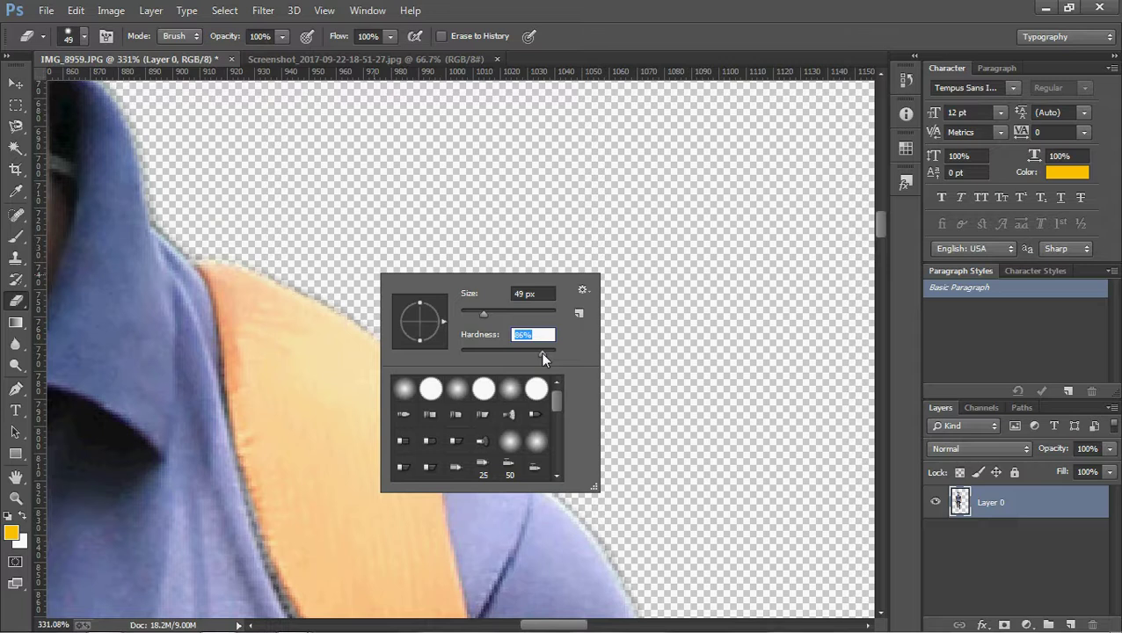
left_click(471, 312)
left_click(161, 163)
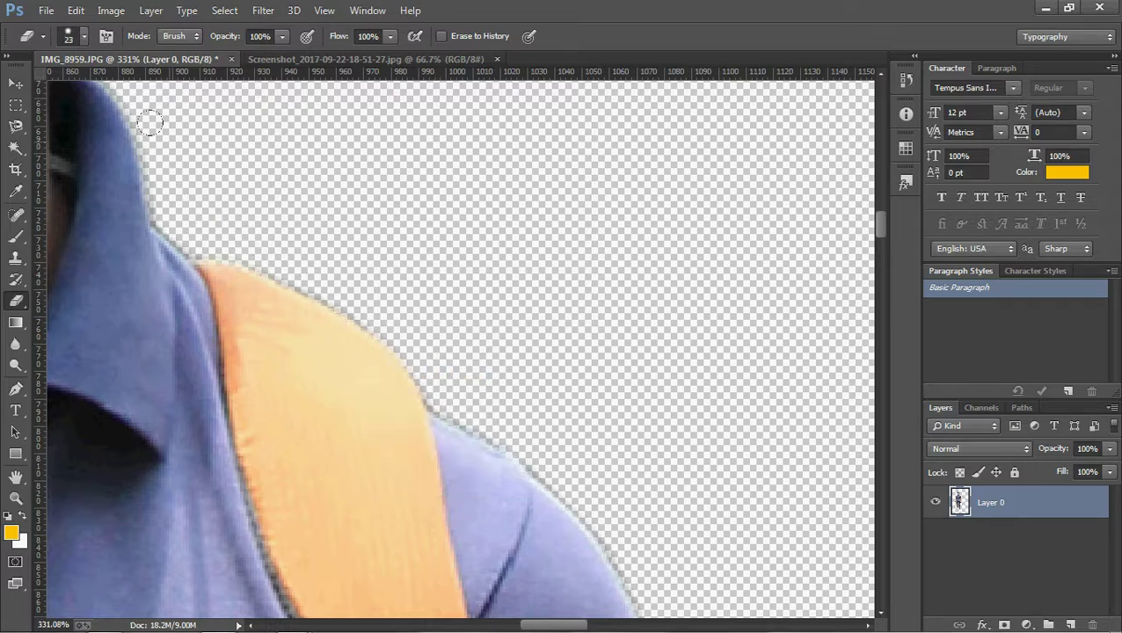
left_click_drag(163, 188, 164, 193)
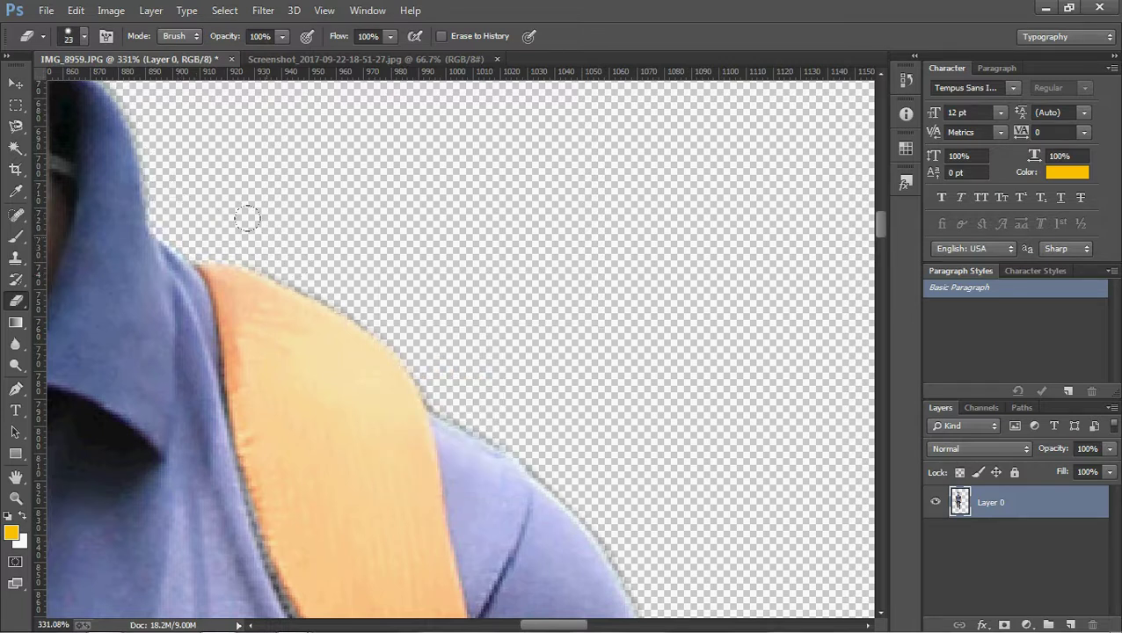
Scroll down the figure and back up to inspect the forearm, trouser and shoulder edges.
scroll(393, 303, "down", 2)
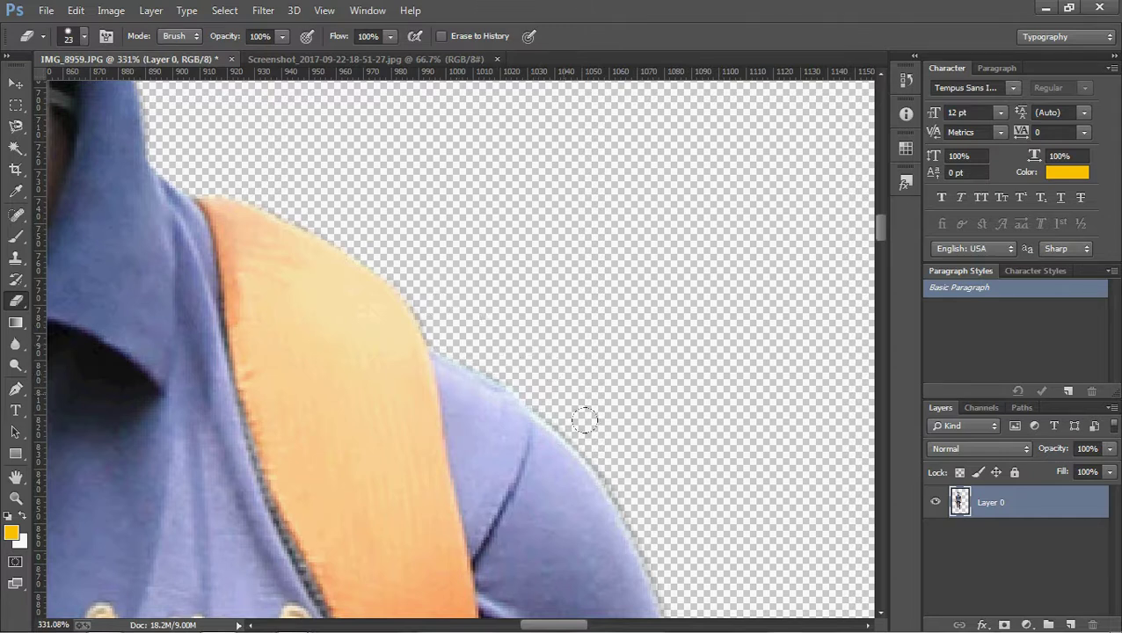
scroll(585, 411, "down", 2)
scroll(596, 450, "down", 1)
scroll(584, 465, "down", 2)
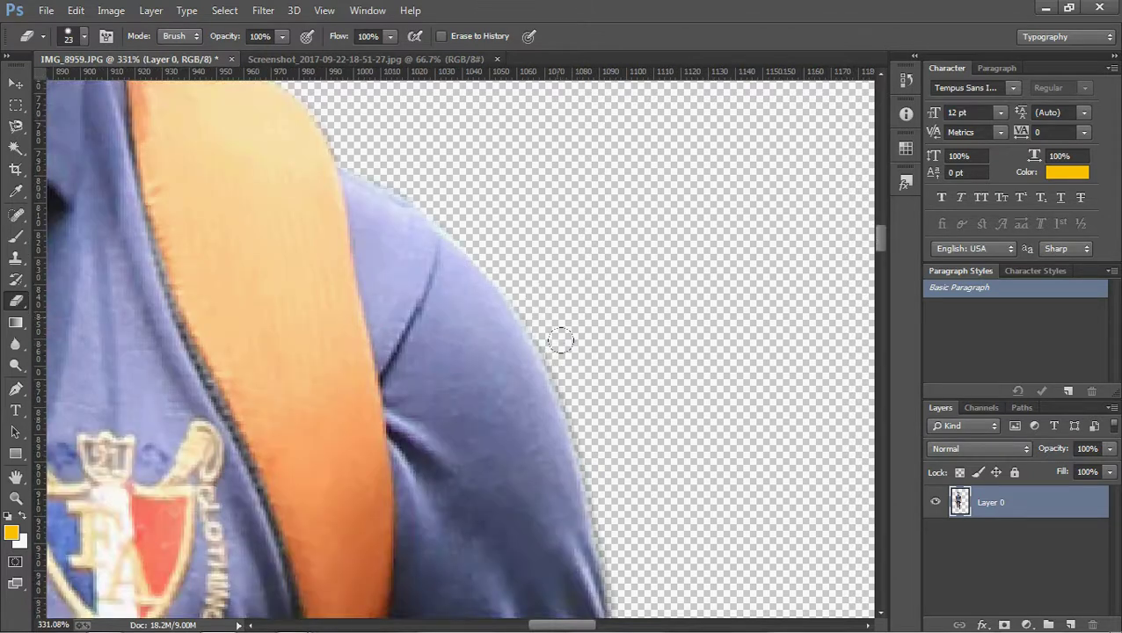
scroll(585, 414, "down", 1)
scroll(602, 439, "down", 2)
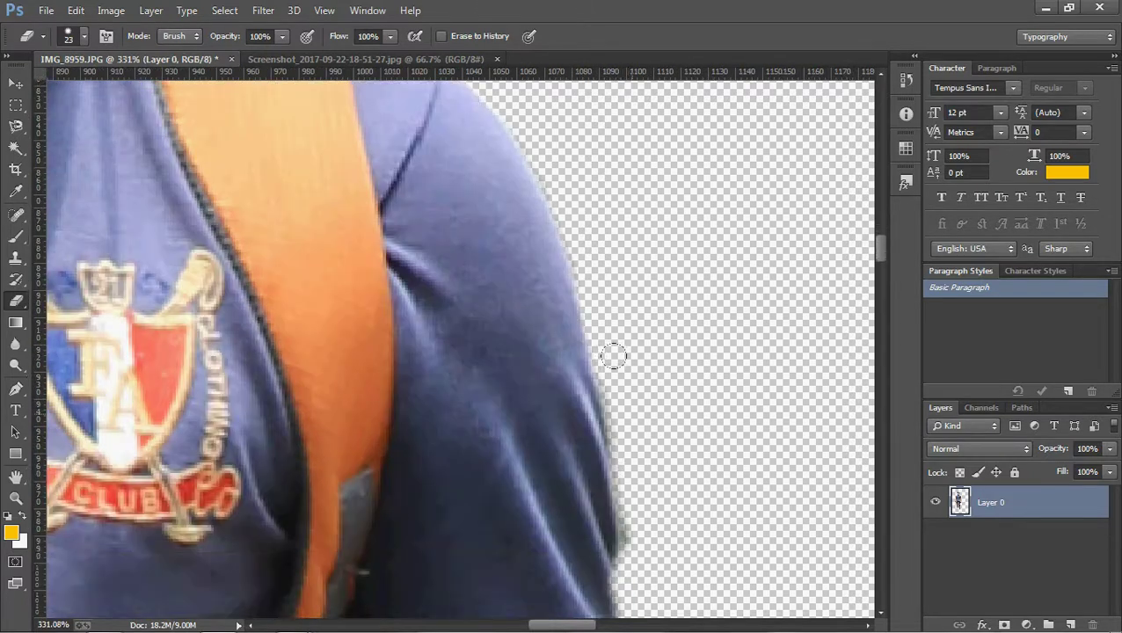
scroll(626, 536, "down", 2)
scroll(633, 466, "down", 3)
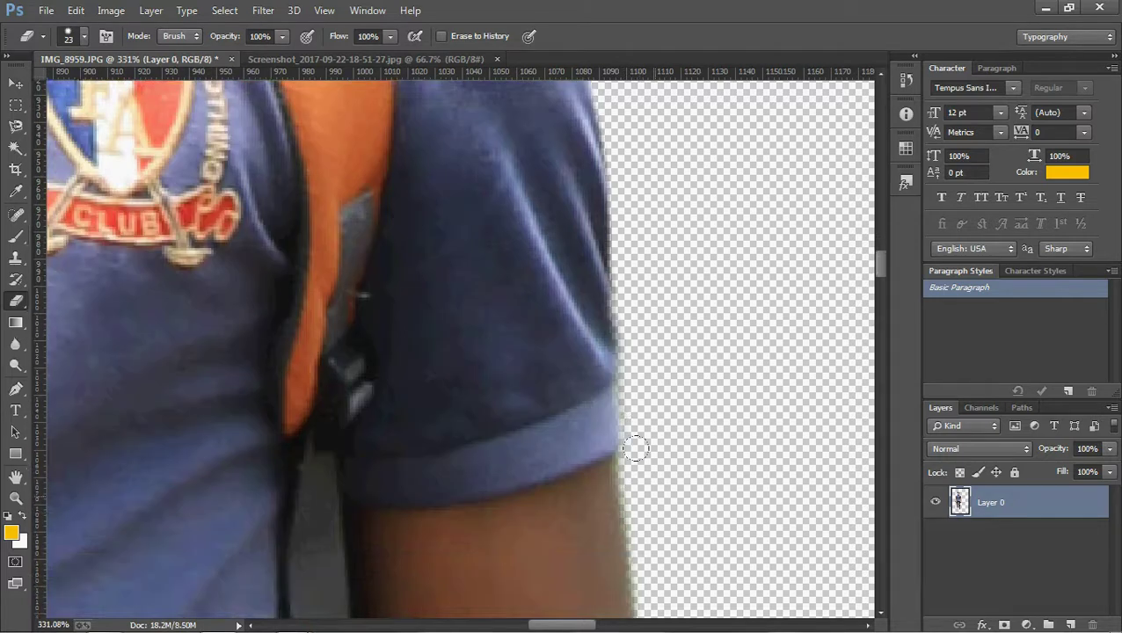
scroll(646, 483, "down", 4)
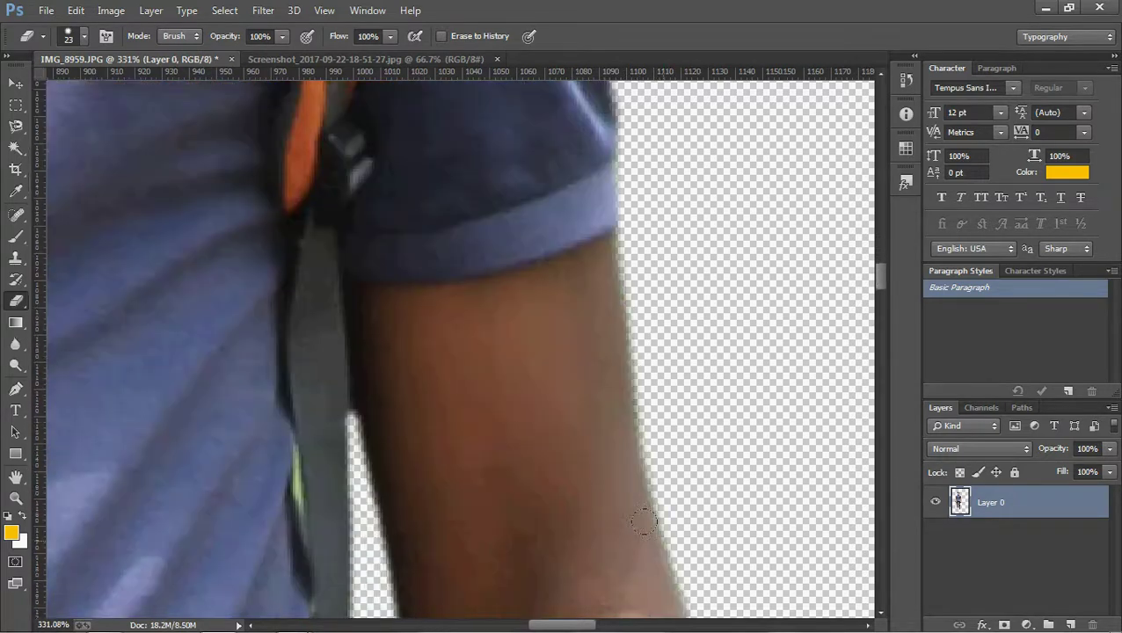
scroll(646, 496, "down", 3)
scroll(668, 488, "down", 2)
scroll(668, 487, "down", 2)
scroll(655, 502, "down", 2)
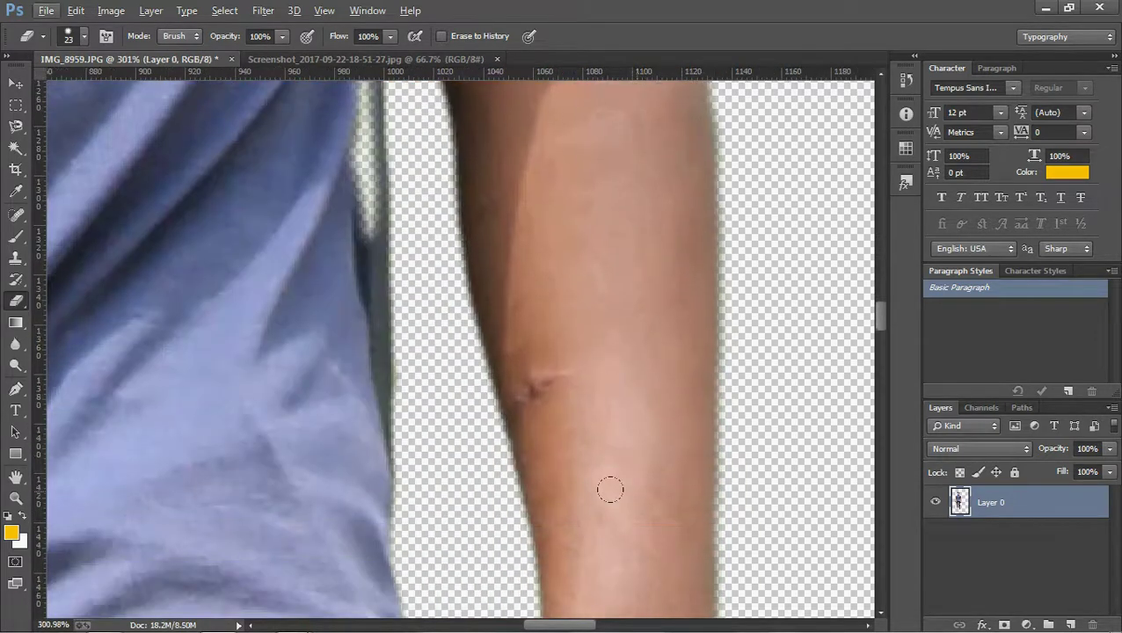
scroll(608, 488, "down", 2)
scroll(611, 493, "down", 3)
scroll(611, 498, "down", 3)
scroll(601, 493, "down", 2)
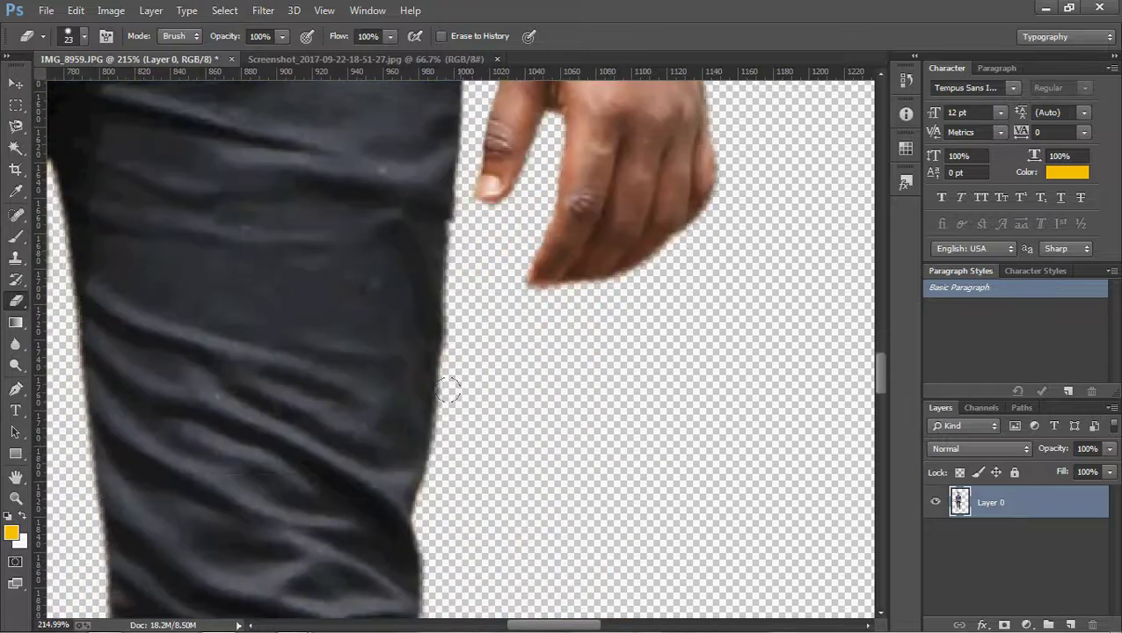
scroll(424, 308, "down", 2)
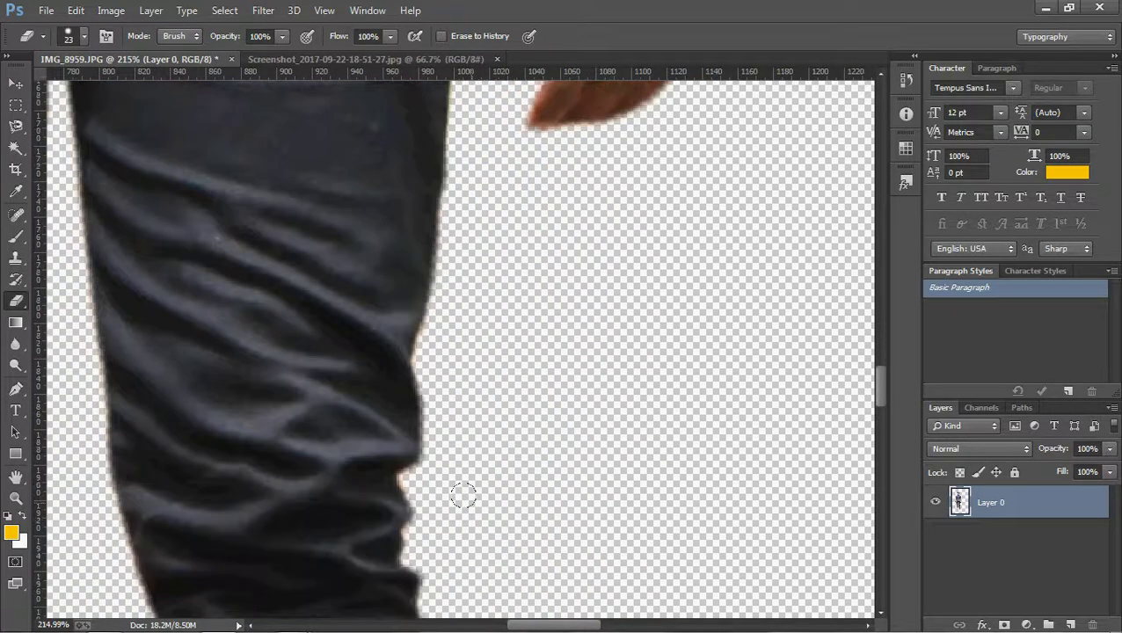
scroll(427, 395, "down", 3)
scroll(432, 479, "down", 3)
scroll(433, 479, "down", 2)
scroll(433, 479, "down", 3)
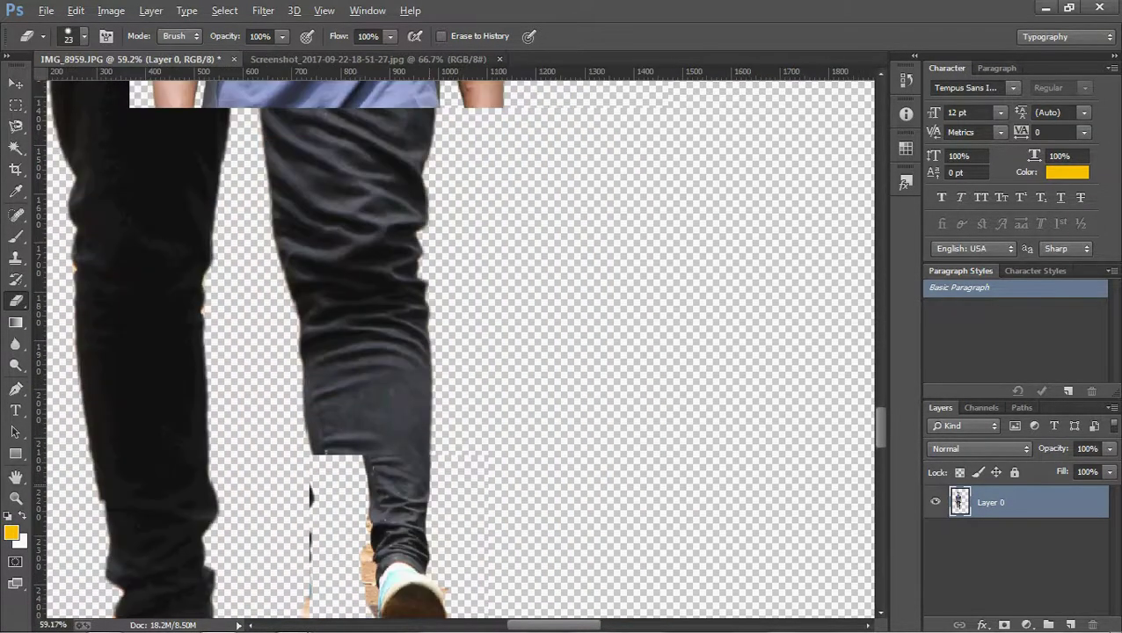
scroll(432, 479, "down", 3)
scroll(302, 281, "up", 4)
scroll(361, 277, "up", 2)
scroll(356, 299, "down", 1)
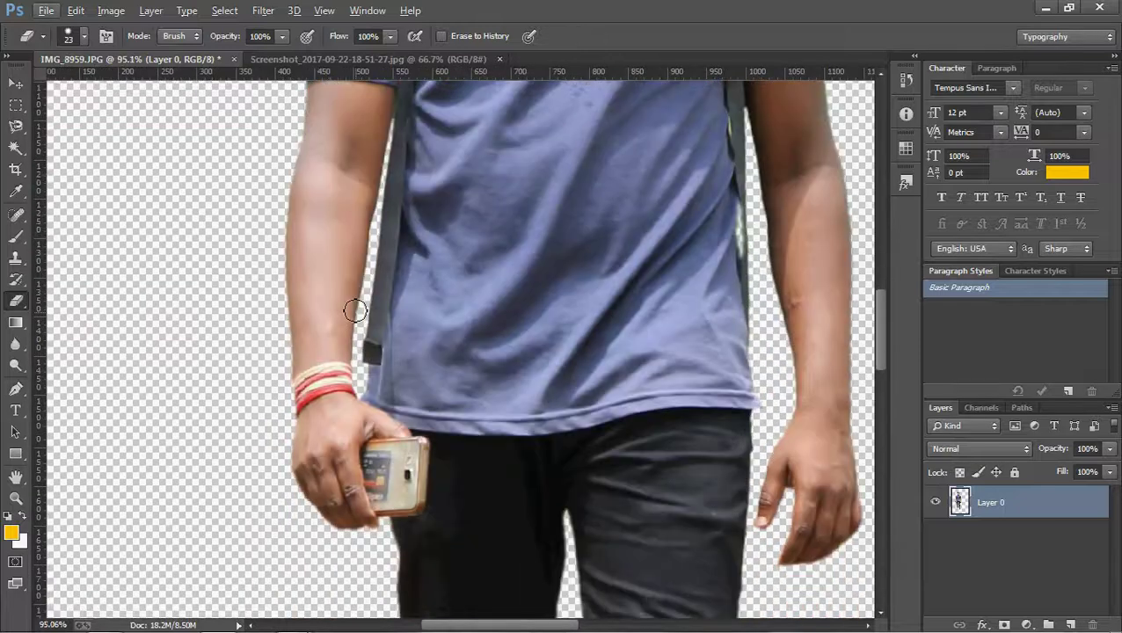
scroll(361, 277, "up", 1)
scroll(361, 277, "up", 2)
scroll(355, 180, "up", 1)
scroll(368, 193, "up", 1)
scroll(418, 175, "up", 2)
scroll(418, 175, "up", 1)
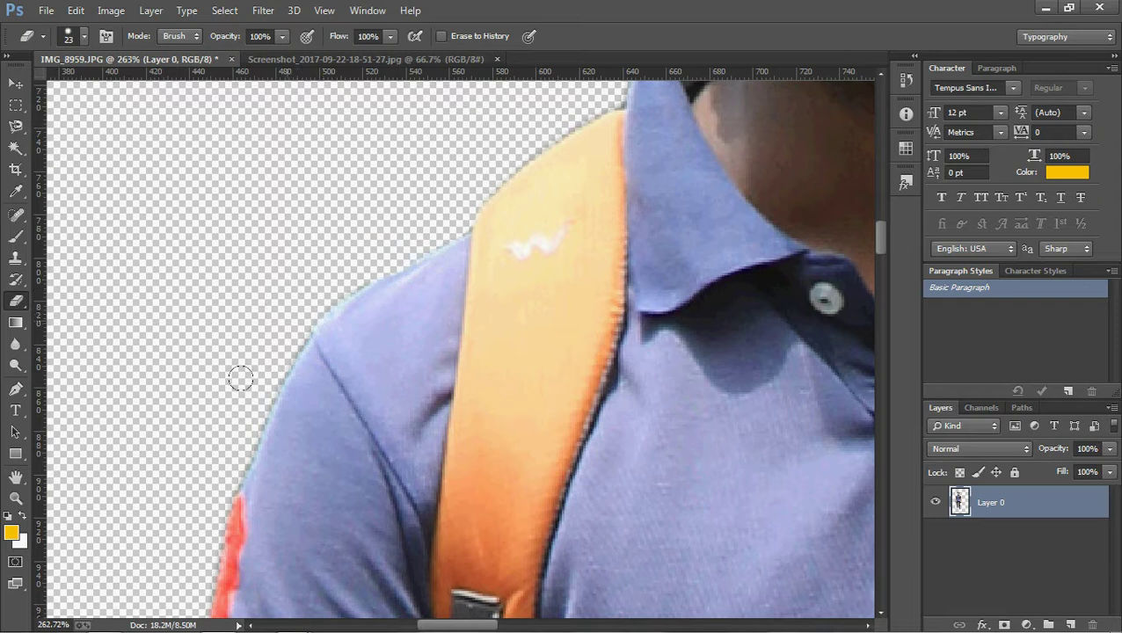
scroll(584, 296, "up", 2)
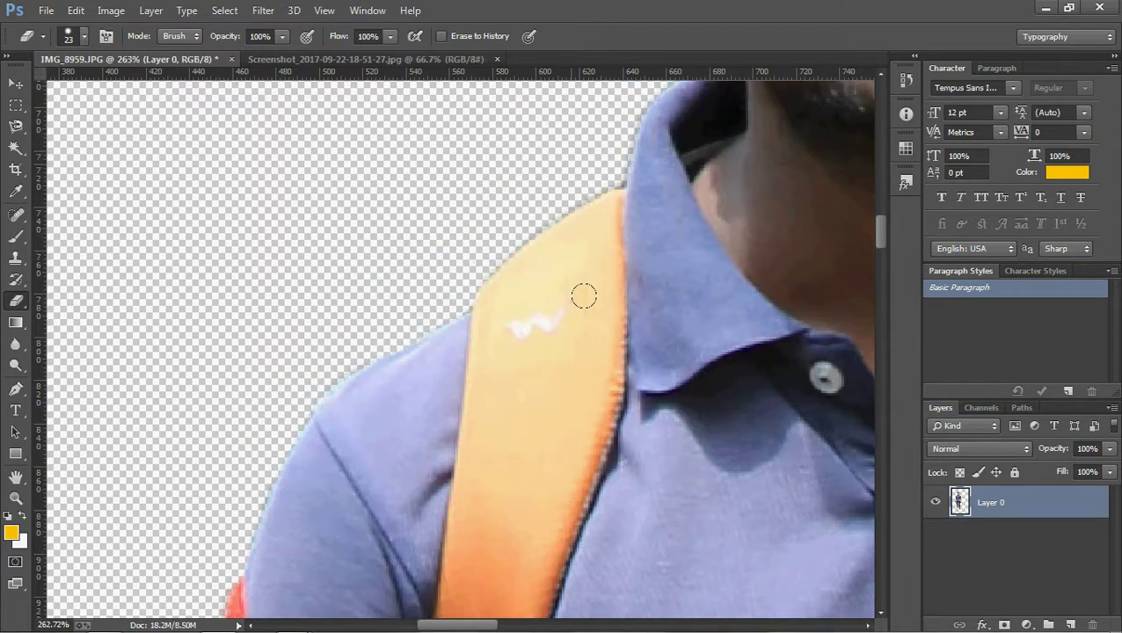
scroll(584, 295, "up", 2)
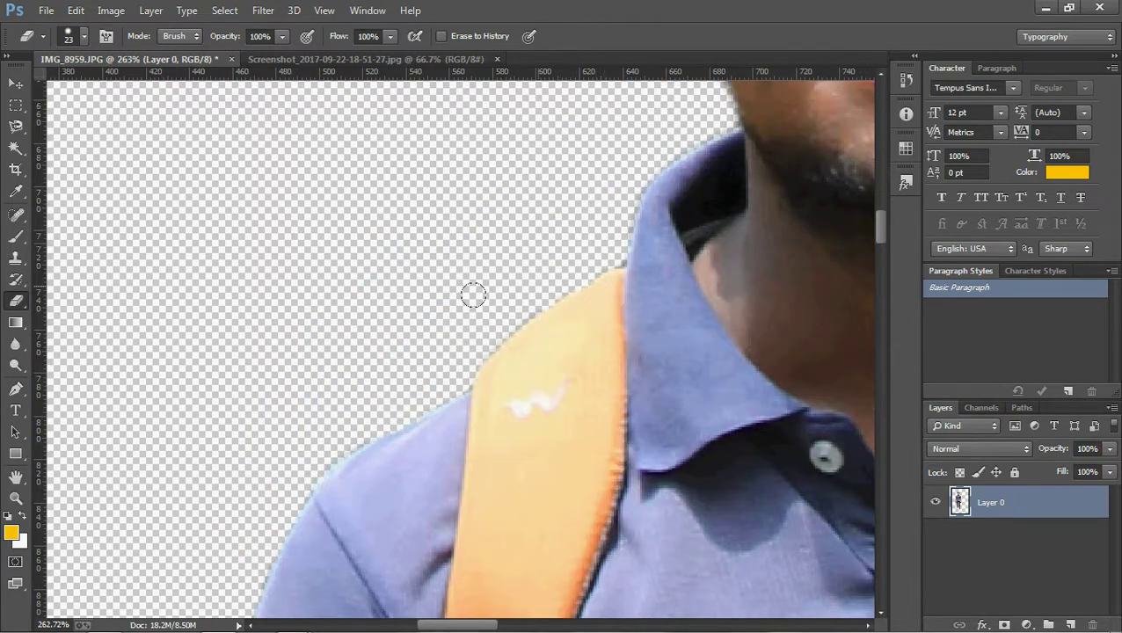
scroll(657, 217, "down", 2)
scroll(657, 216, "up", 2)
scroll(657, 216, "up", 1)
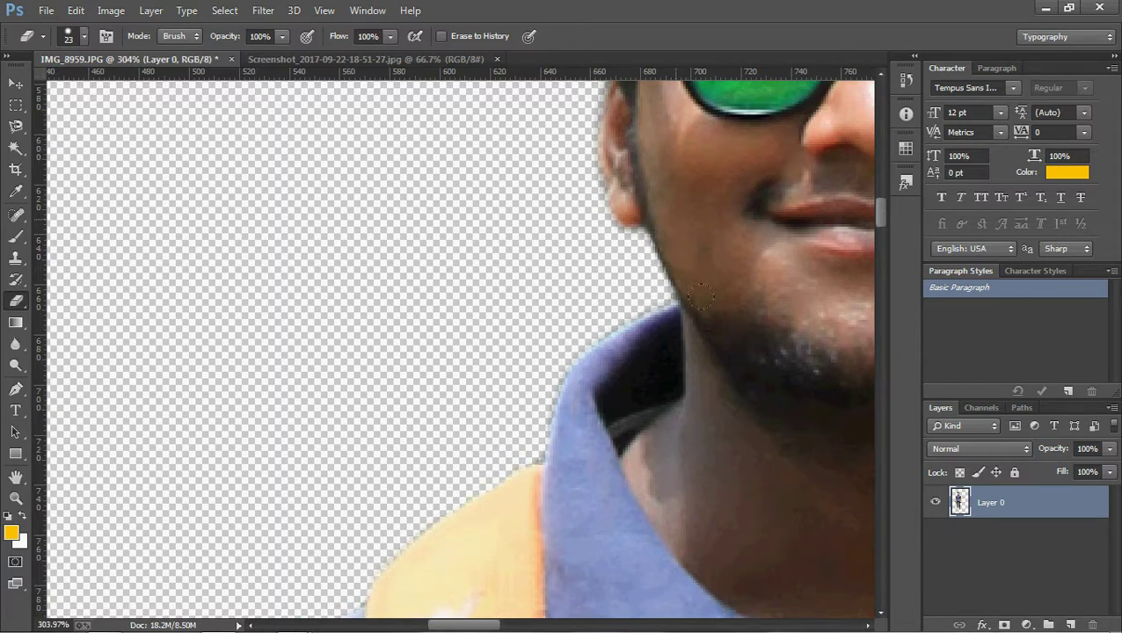
scroll(650, 228, "up", 3)
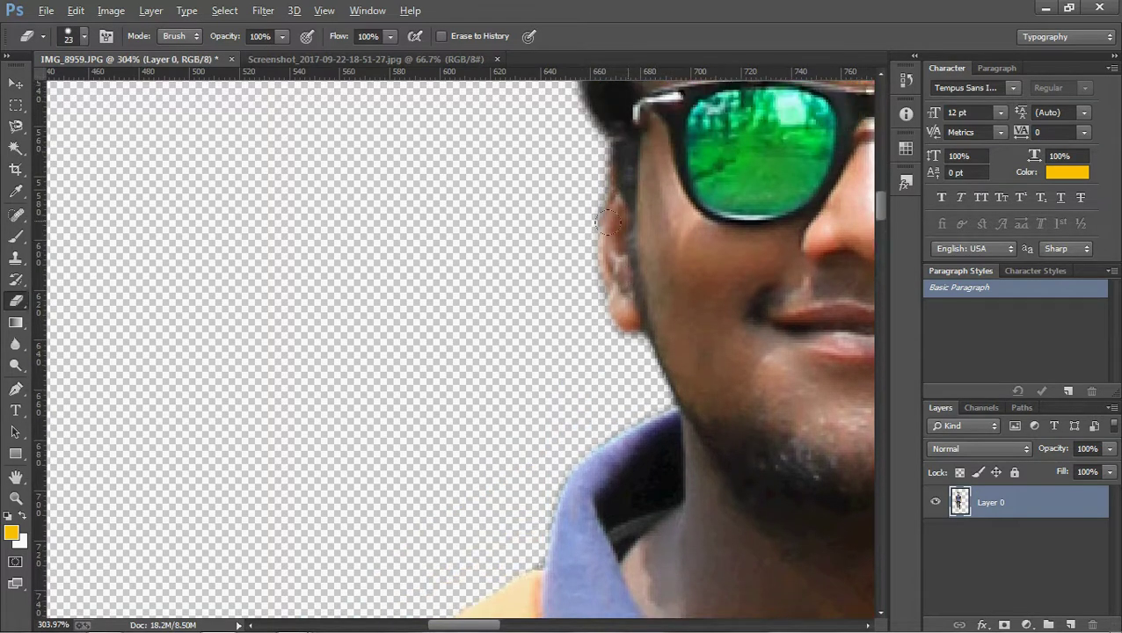
scroll(640, 297, "down", 3)
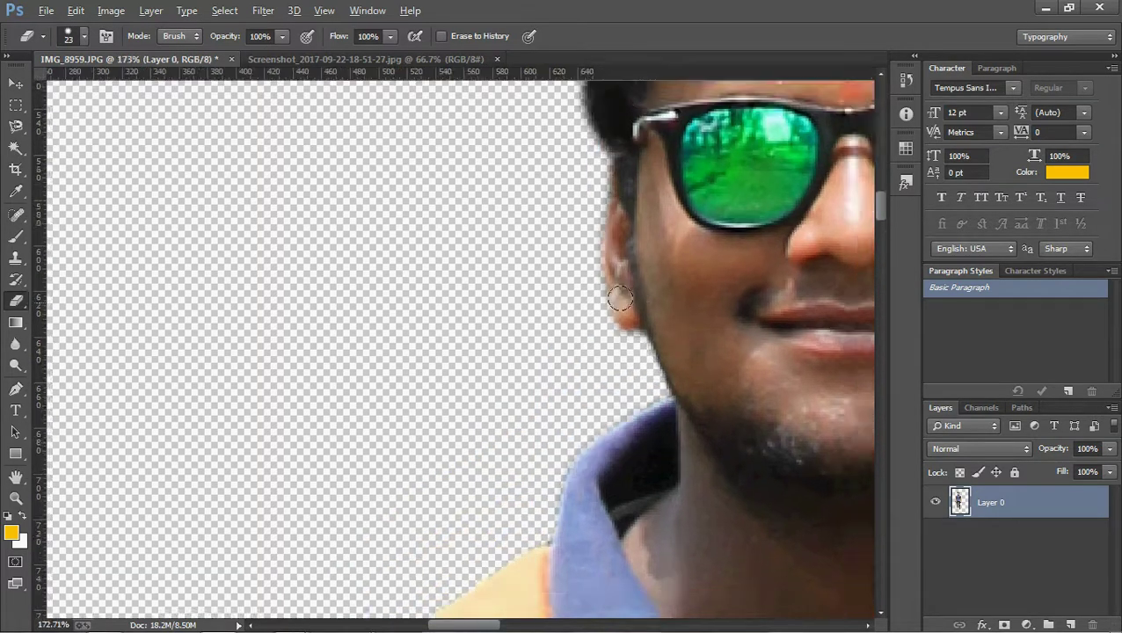
scroll(640, 297, "down", 4)
scroll(640, 297, "down", 4)
scroll(633, 307, "down", 4)
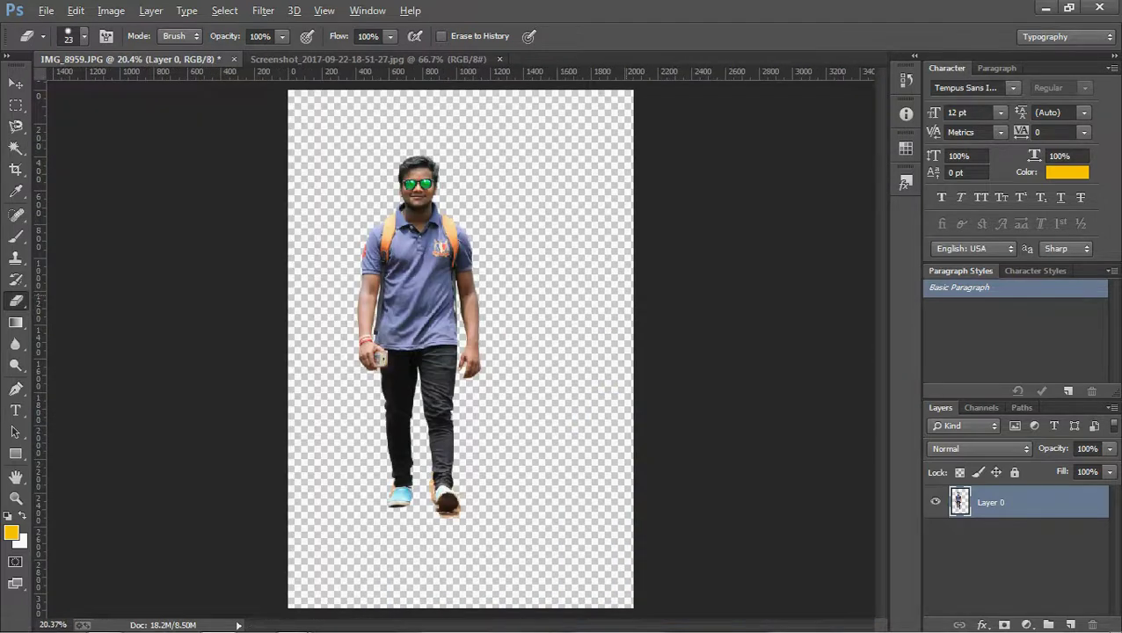
scroll(639, 305, "up", 1)
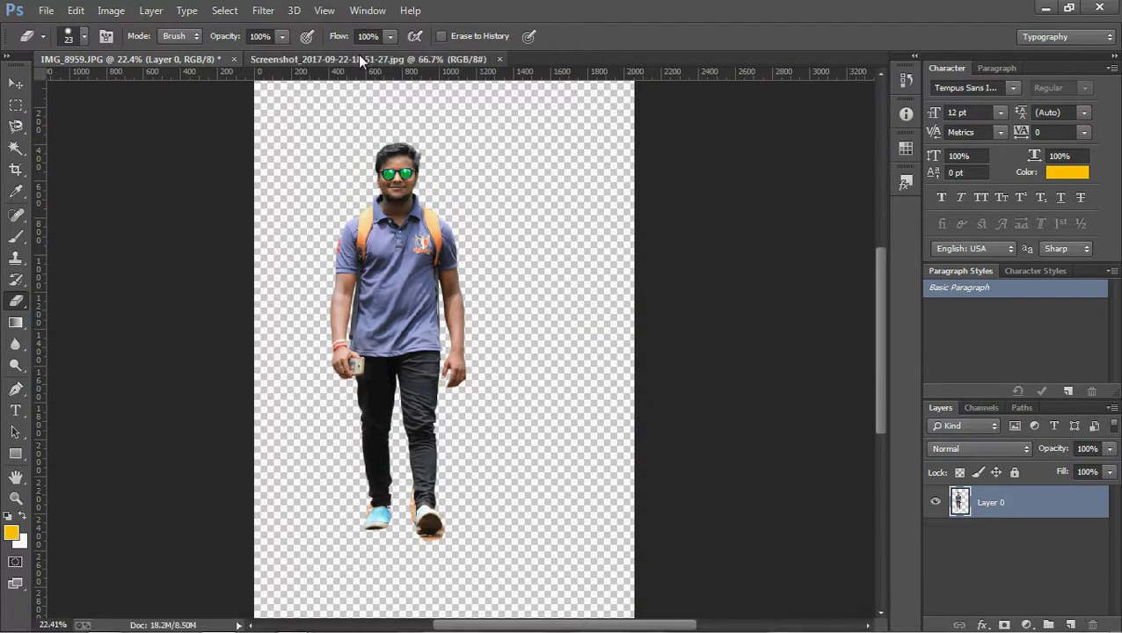
Drag the train platform photo into the man's document with the Move tool.
left_click(360, 58)
key("v")
left_click_drag(238, 191, 406, 316)
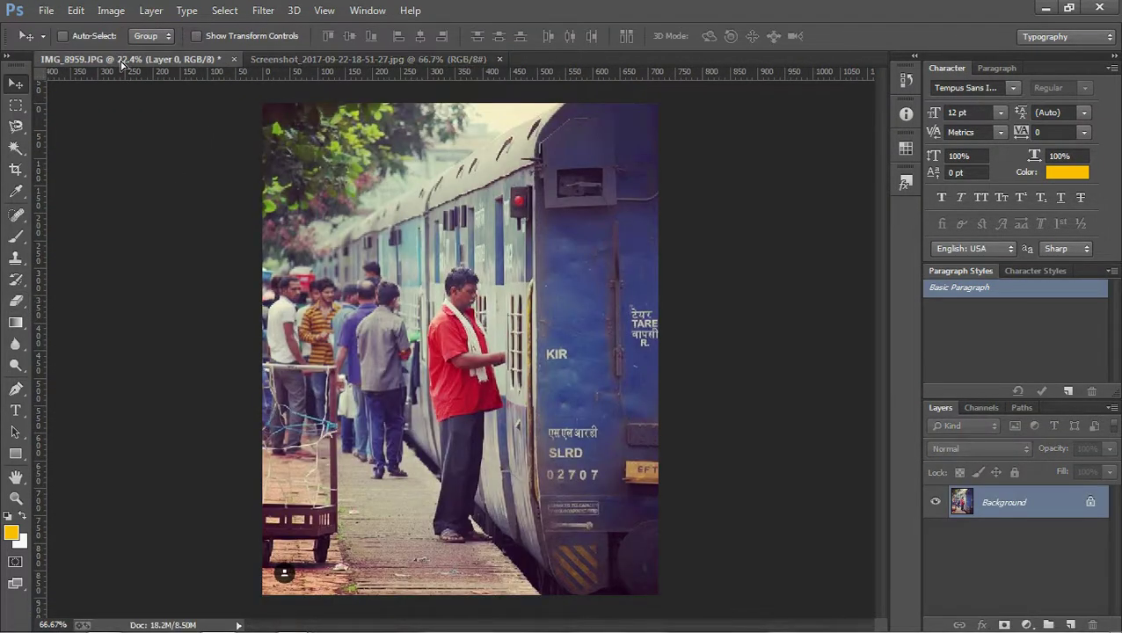
scroll(406, 316, "down", 2)
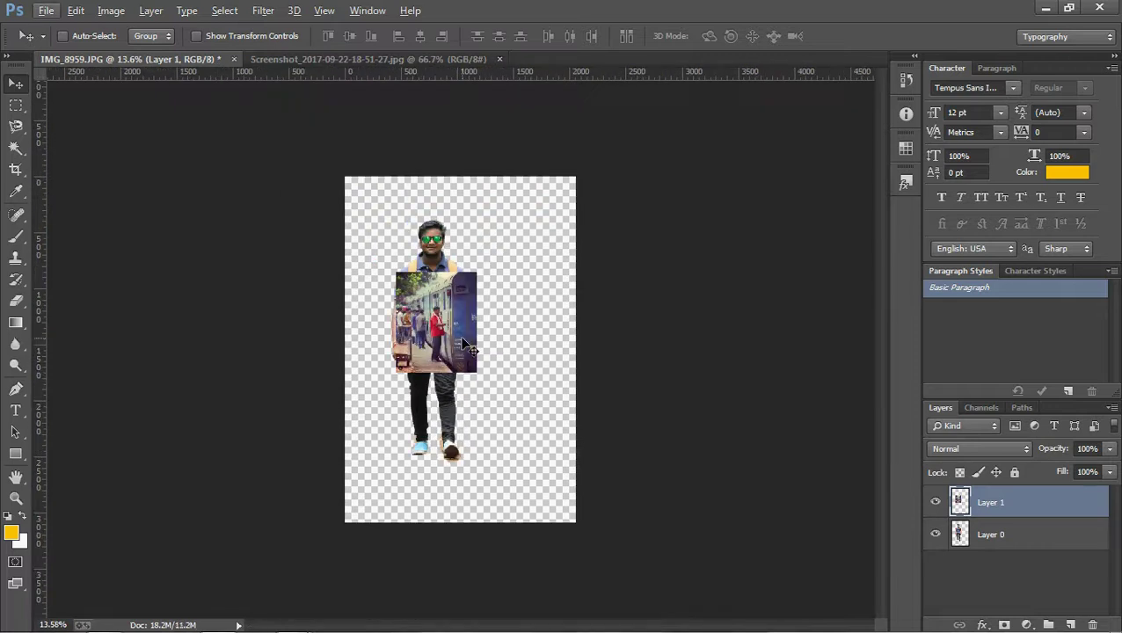
Enlarge the platform photo to 380% W and H, shift it down, and place it beneath the man's layer.
key("ctrl+t")
left_click_drag(437, 375, 437, 487)
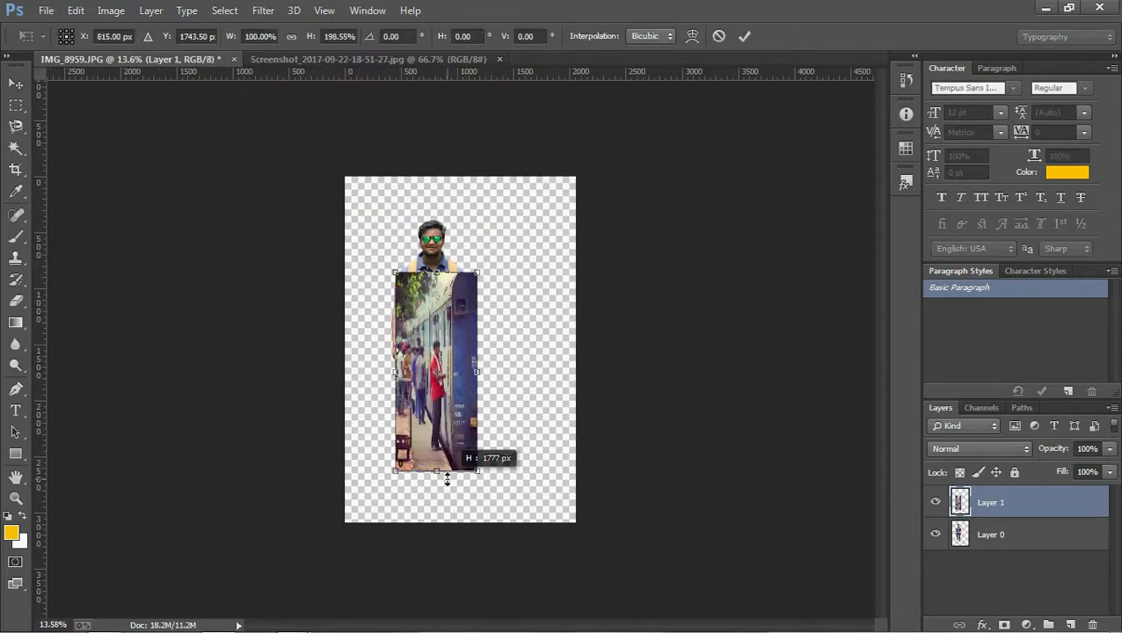
left_click_drag(436, 273, 446, 95)
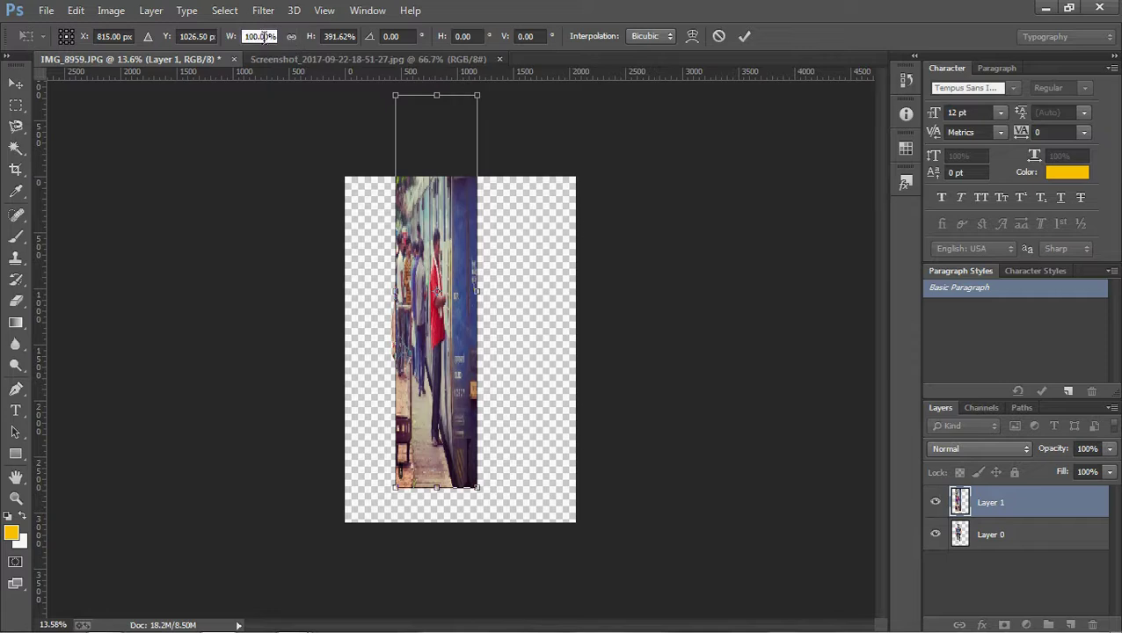
type("3")
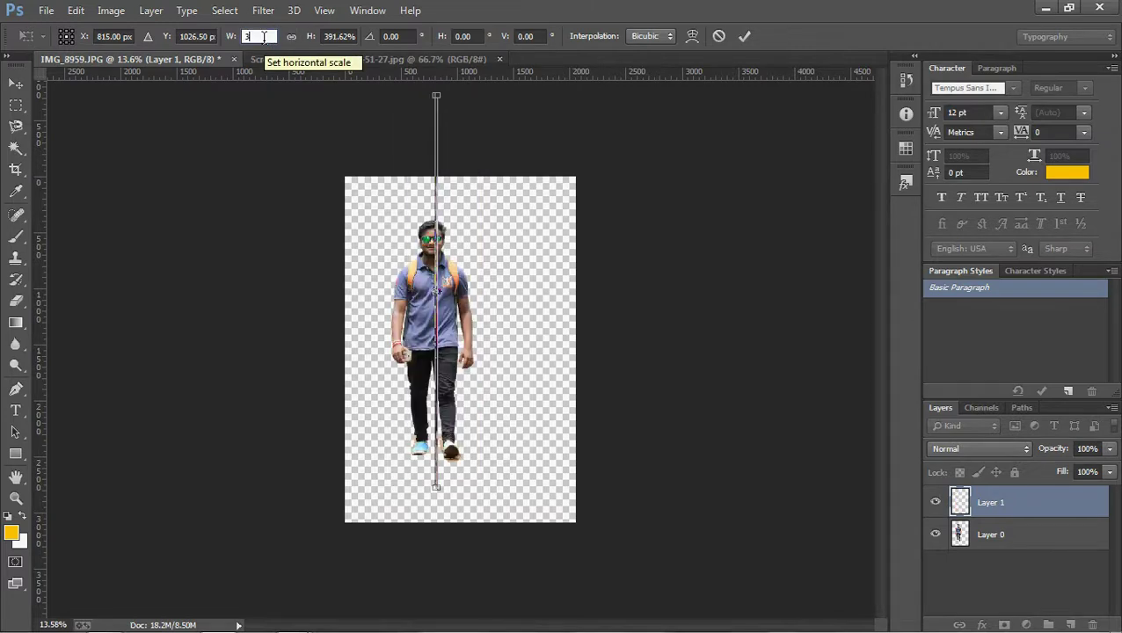
type("80")
left_click(337, 36)
type("38")
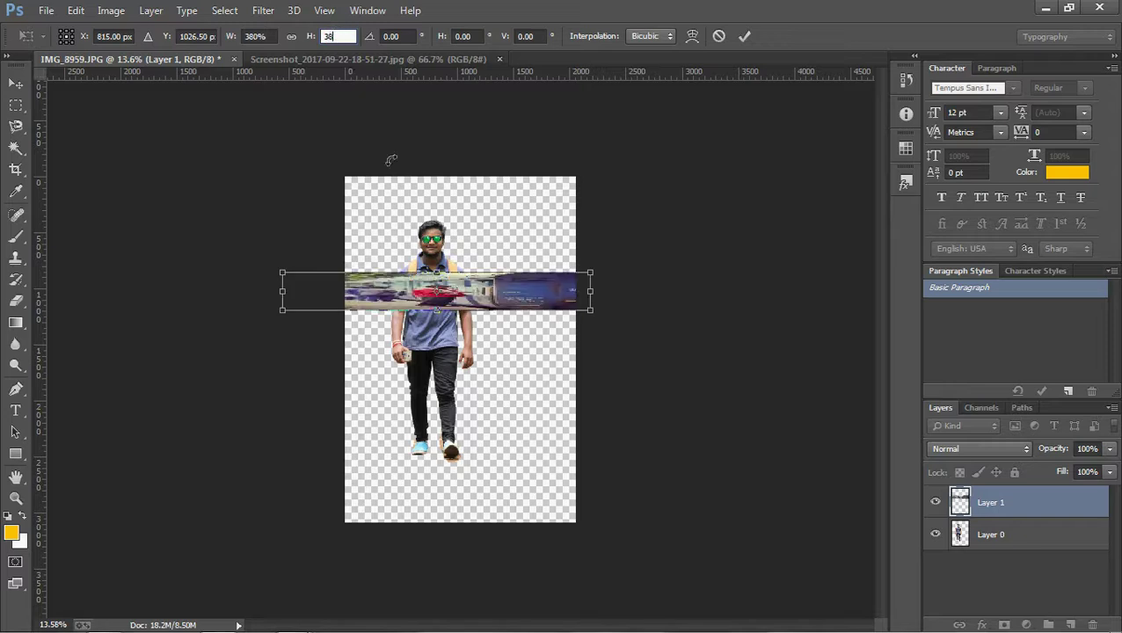
type("0")
key("Return")
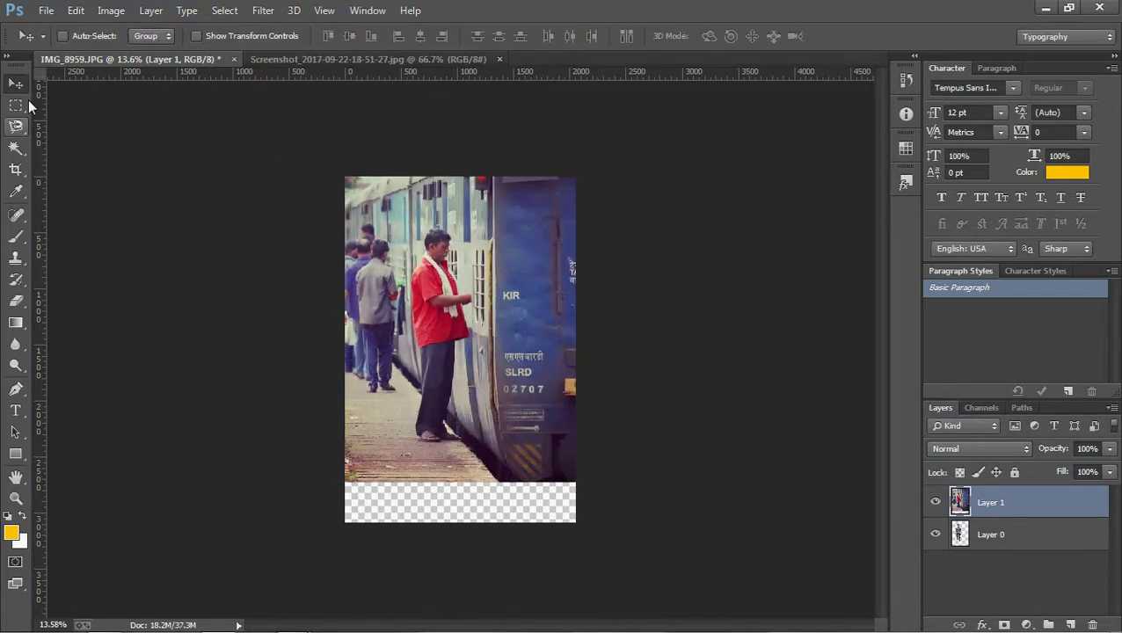
left_click_drag(396, 264, 404, 312)
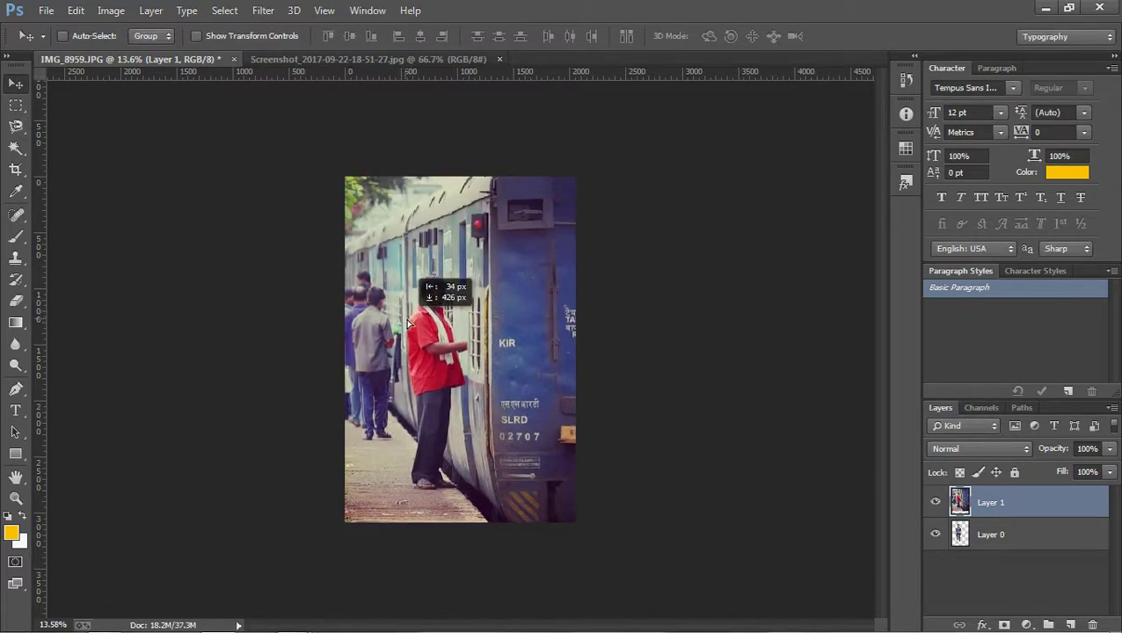
left_click_drag(1001, 546, 999, 505)
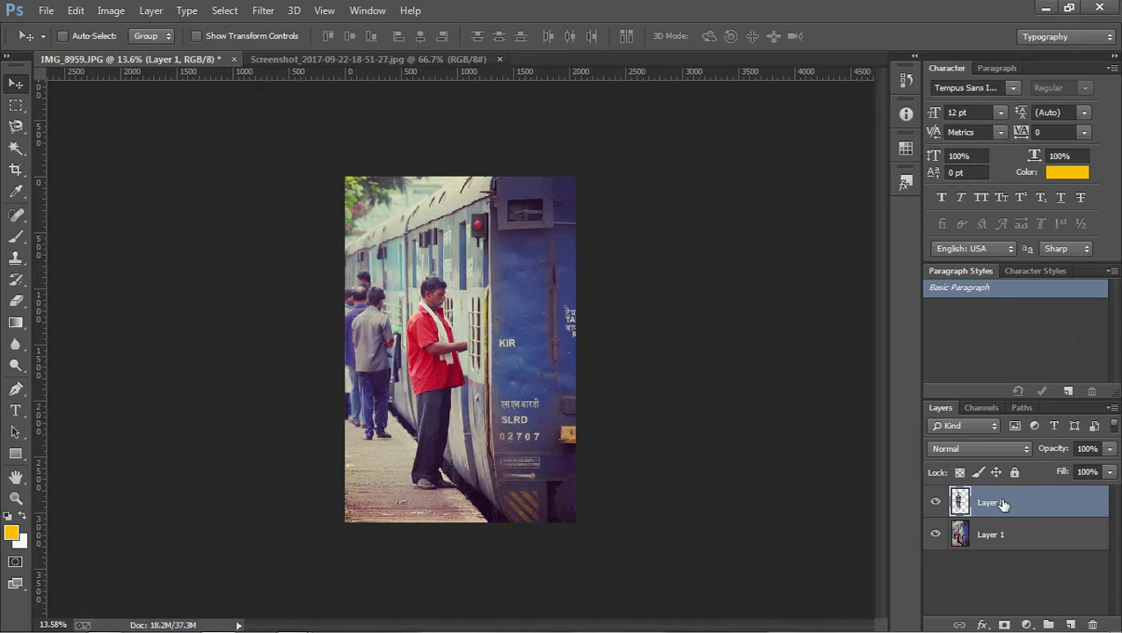
Move the platform layer up and shrink it to about 95% from its top and left edges.
left_click(1002, 535)
left_click_drag(538, 435, 551, 383)
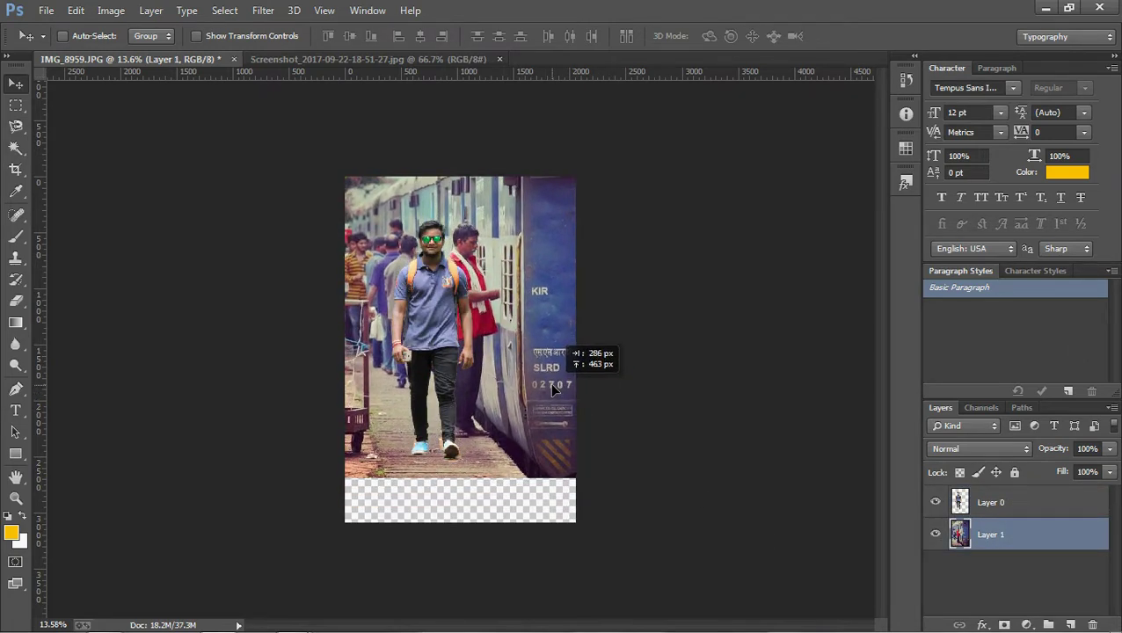
left_click_drag(552, 386, 552, 385)
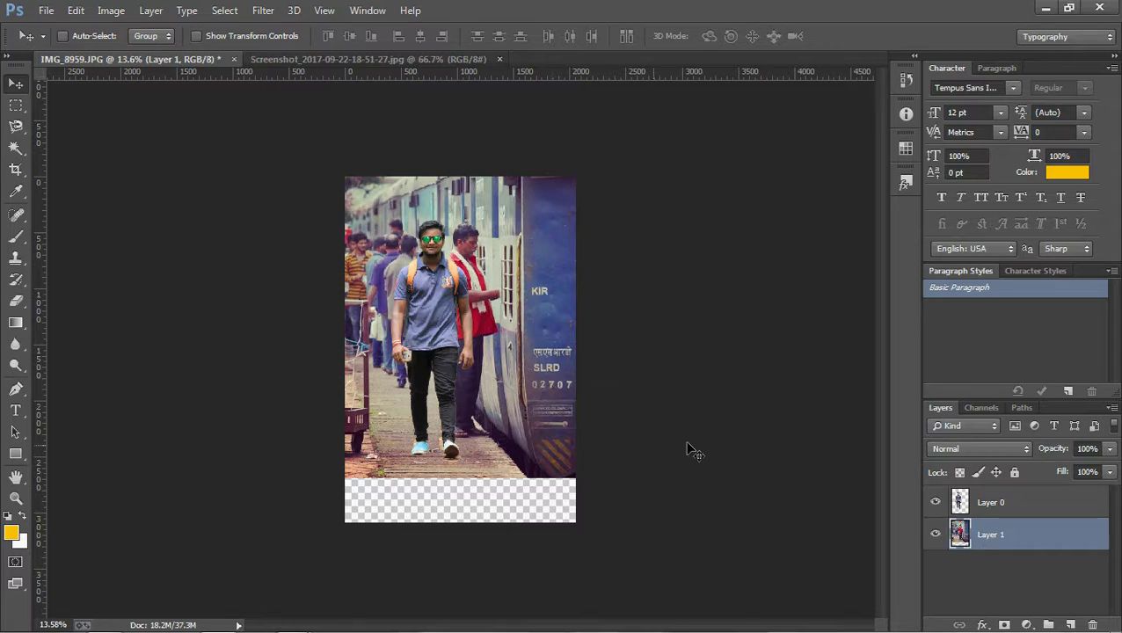
key("ctrl+t")
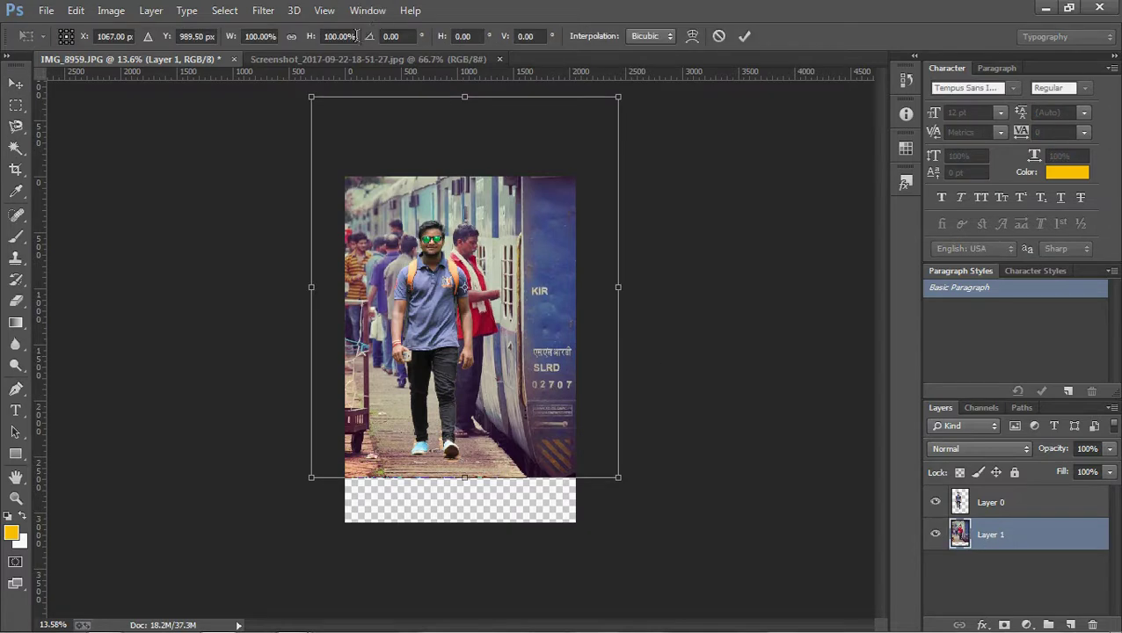
left_click_drag(471, 94, 472, 112)
left_click_drag(311, 292, 325, 294)
left_click(18, 127)
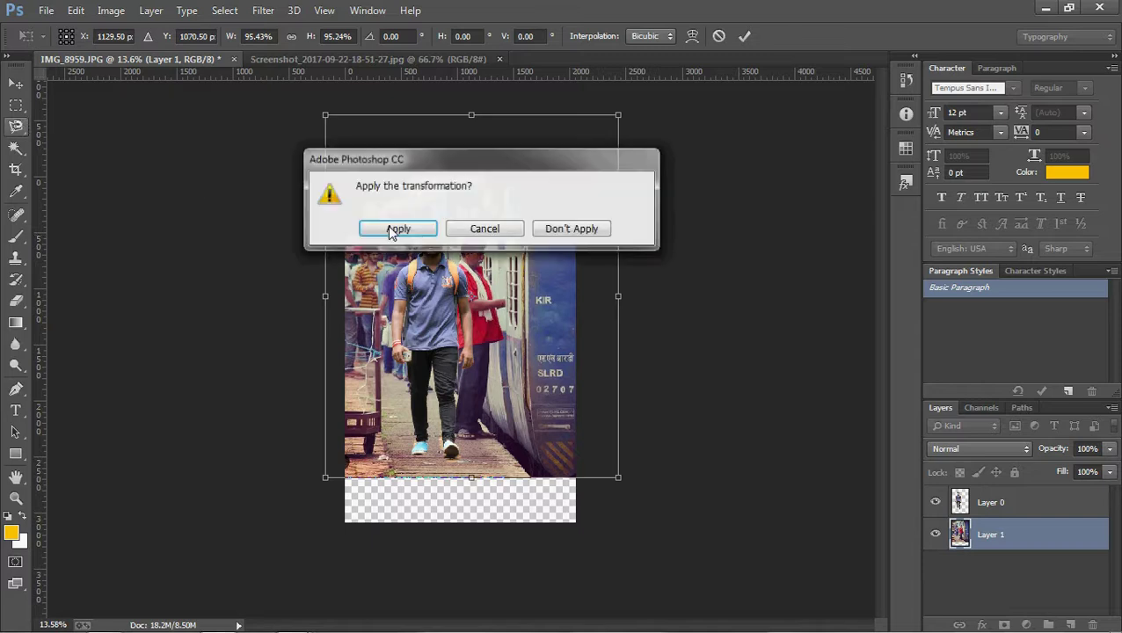
left_click(394, 229)
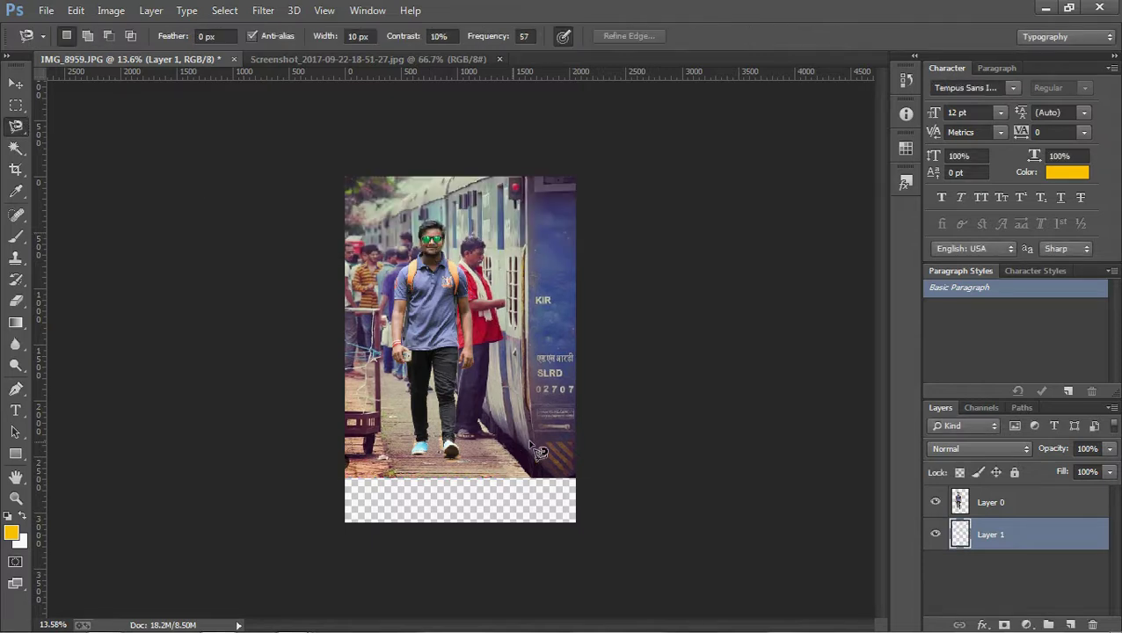
Finish the resize, then select the man's layer with the Eraser tool.
left_click(16, 84)
scroll(482, 372, "up", 1)
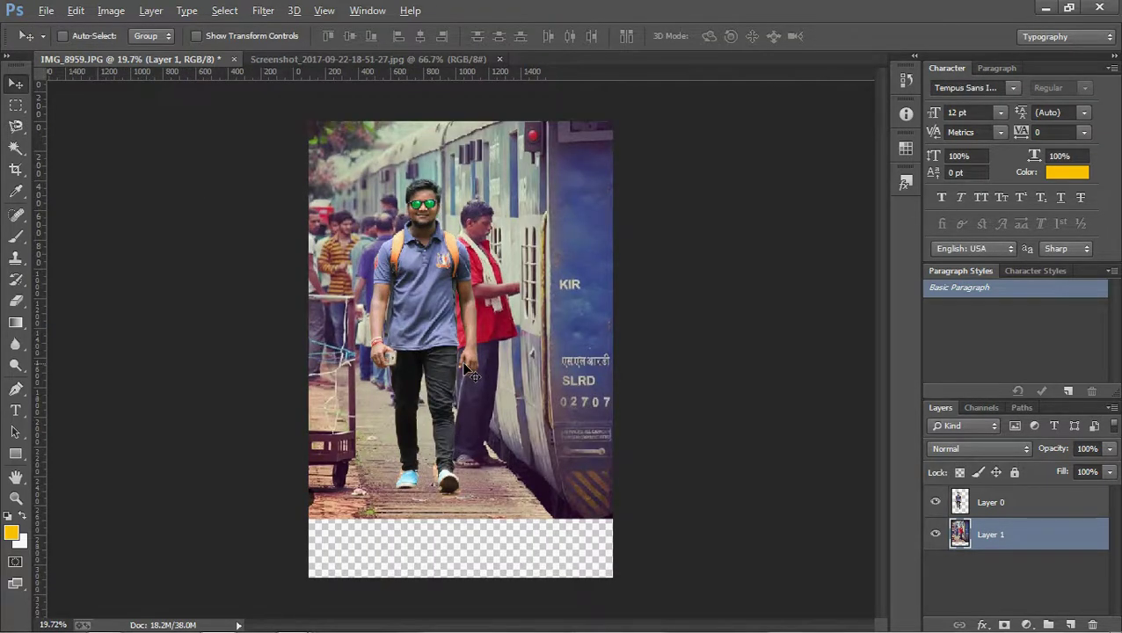
scroll(483, 378, "up", 2)
scroll(483, 413, "down", 2)
scroll(483, 454, "up", 2)
scroll(481, 452, "down", 2)
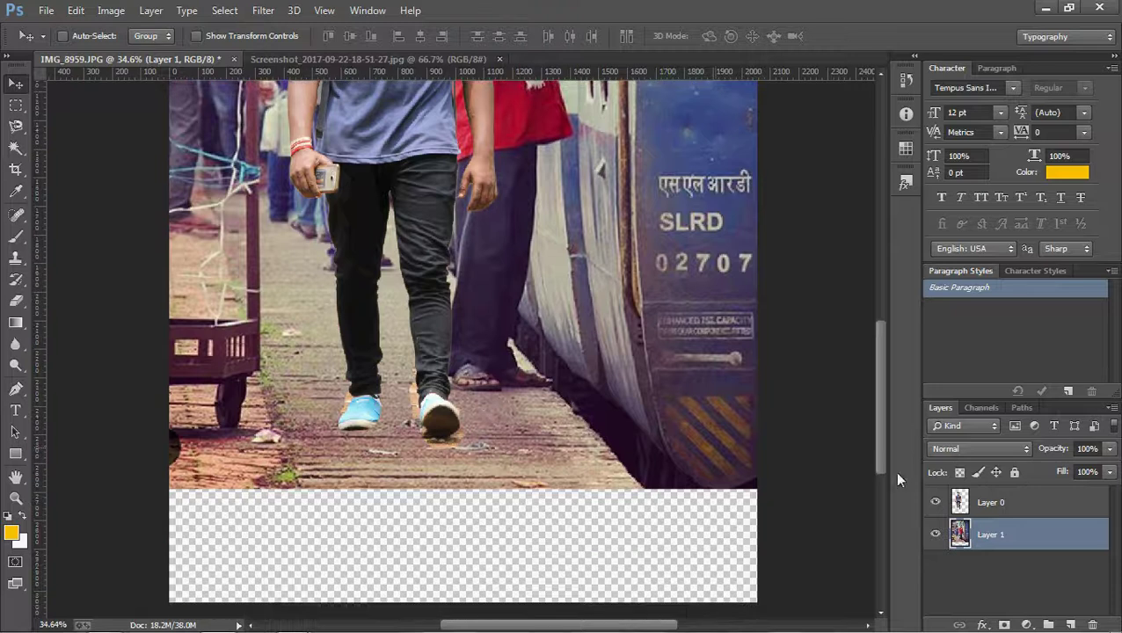
left_click(986, 506)
left_click(16, 301)
Set the eraser to a much larger, soft-edged brush.
scroll(234, 299, "up", 1)
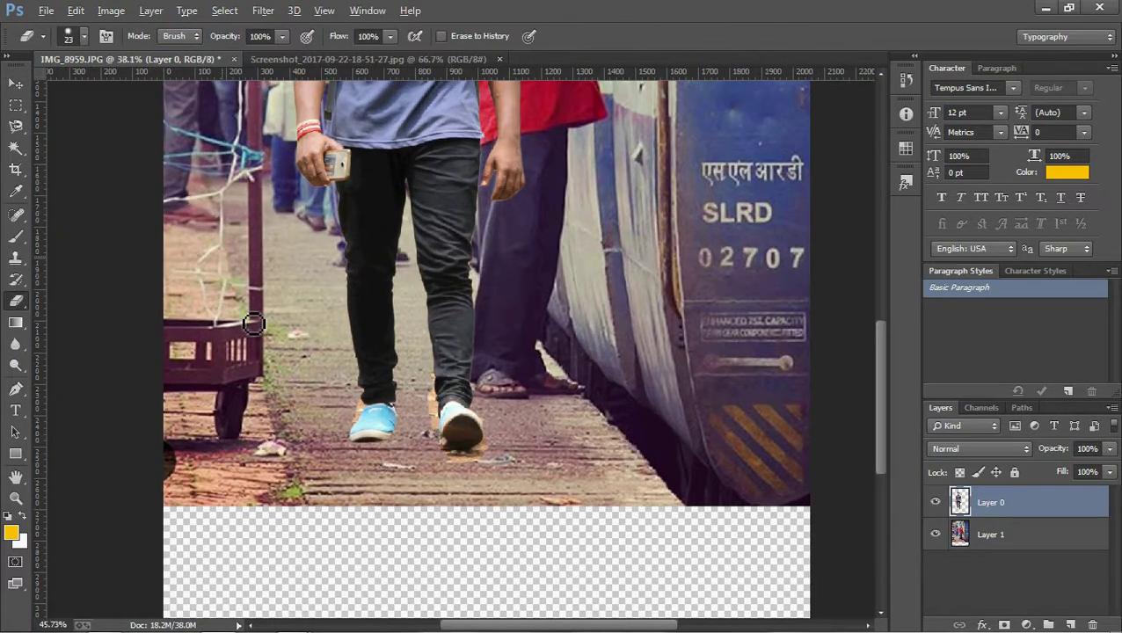
scroll(233, 298, "up", 2)
scroll(370, 365, "down", 2)
right_click(378, 383)
left_click(513, 422)
left_click_drag(537, 460, 426, 463)
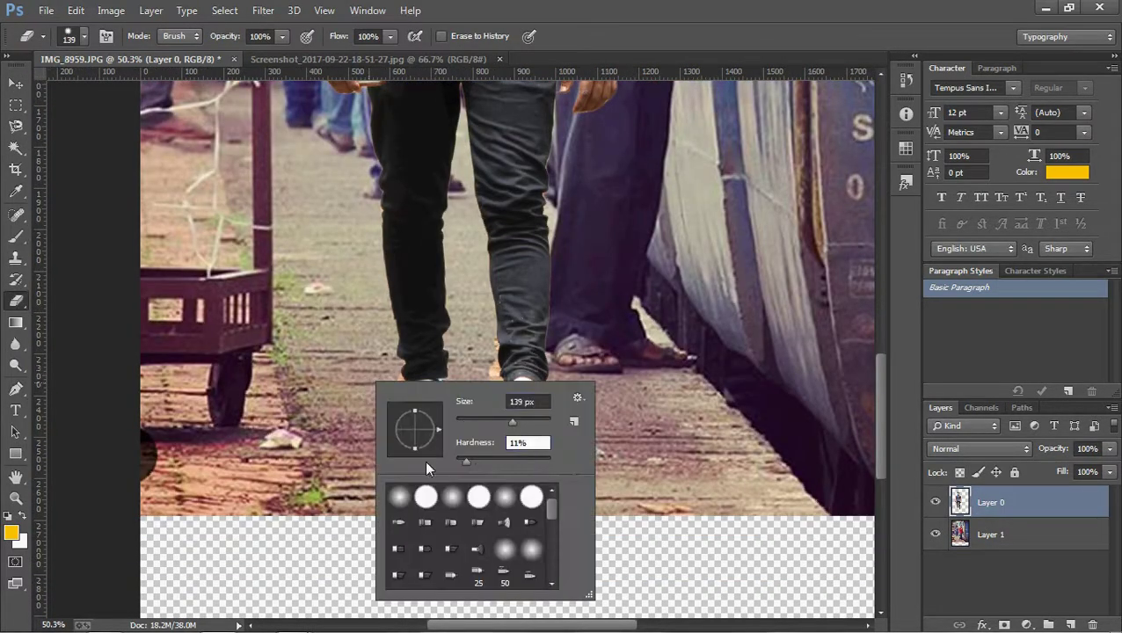
key("Return")
Erase old background around the feet, left of the shoes, between the legs and along the right leg.
mouse_move(365, 306)
left_mouse_down()
mouse_move(466, 417)
mouse_move(603, 396)
mouse_move(683, 407)
mouse_move(773, 518)
mouse_move(752, 440)
mouse_move(644, 482)
mouse_move(562, 532)
mouse_move(579, 463)
left_mouse_up()
mouse_move(404, 479)
left_mouse_down()
mouse_move(334, 505)
mouse_move(321, 404)
mouse_move(294, 341)
mouse_move(308, 387)
mouse_move(356, 272)
left_mouse_up()
scroll(428, 274, "up", 3)
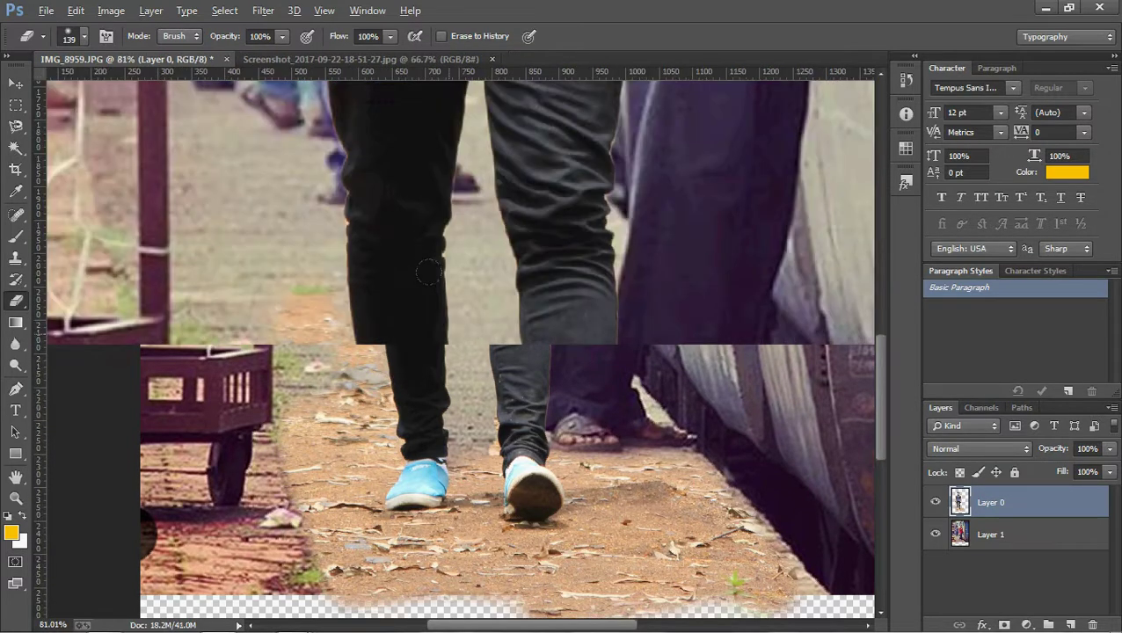
mouse_move(466, 189)
left_mouse_down()
mouse_move(493, 263)
mouse_move(464, 411)
mouse_move(486, 428)
left_mouse_up()
mouse_move(607, 198)
left_mouse_down()
mouse_move(629, 262)
mouse_move(620, 321)
left_mouse_up()
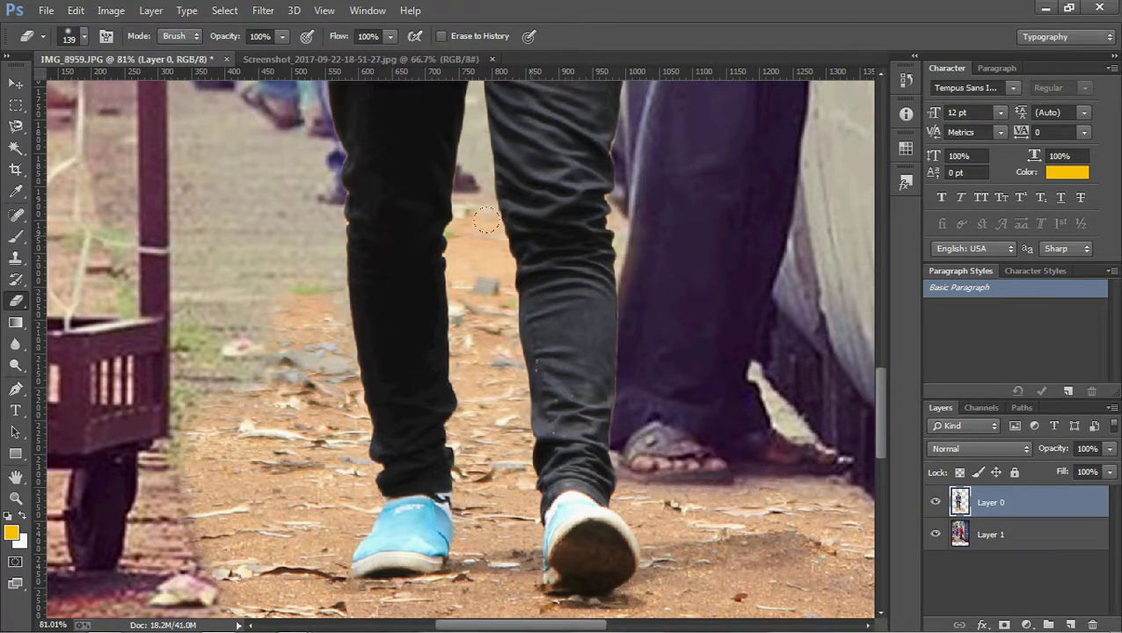
scroll(463, 257, "up", 2)
scroll(464, 256, "up", 2)
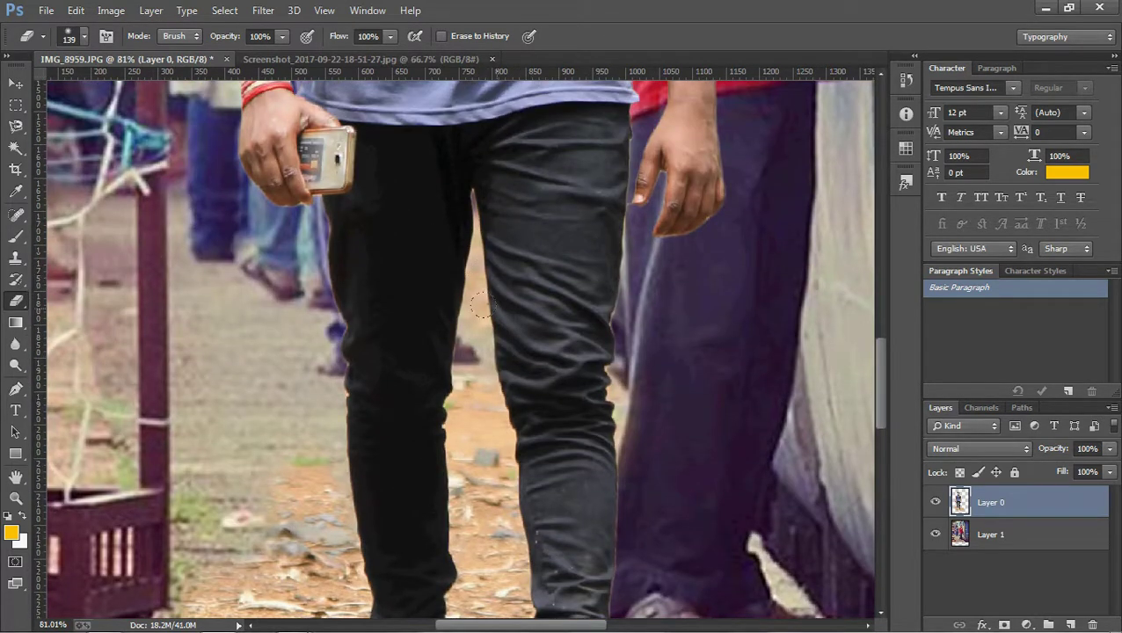
Reduce the eraser to 103 px and erase ground left of the leg and around the goal post.
right_click(337, 339)
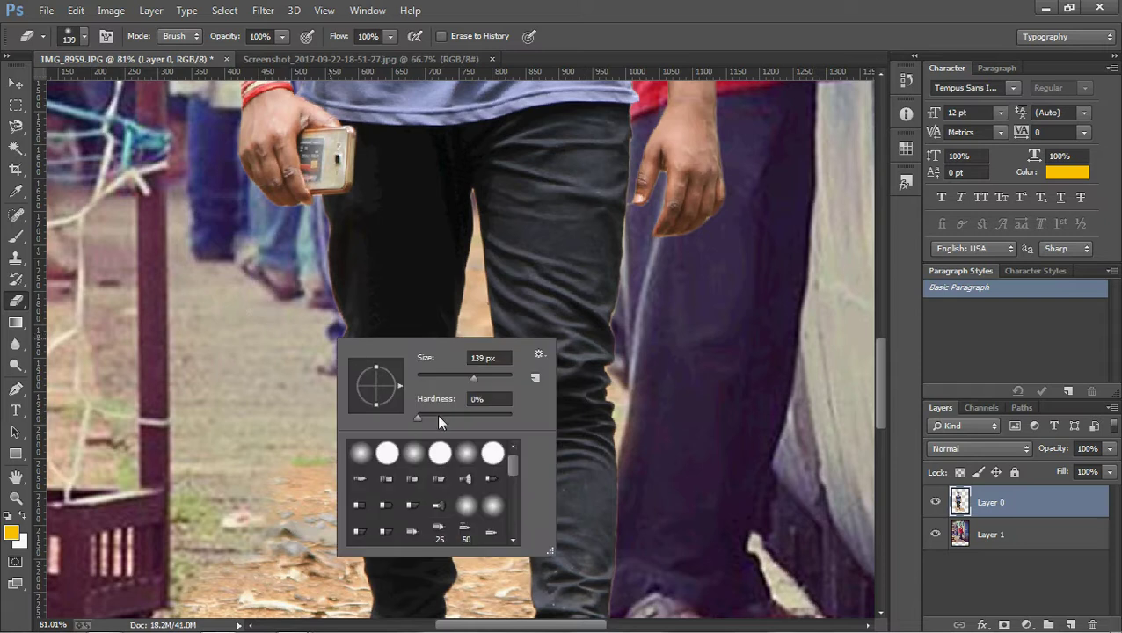
type("103")
key("Return")
mouse_move(273, 308)
left_mouse_down()
mouse_move(282, 386)
mouse_move(343, 395)
left_mouse_up()
left_click_drag(197, 274, 255, 351)
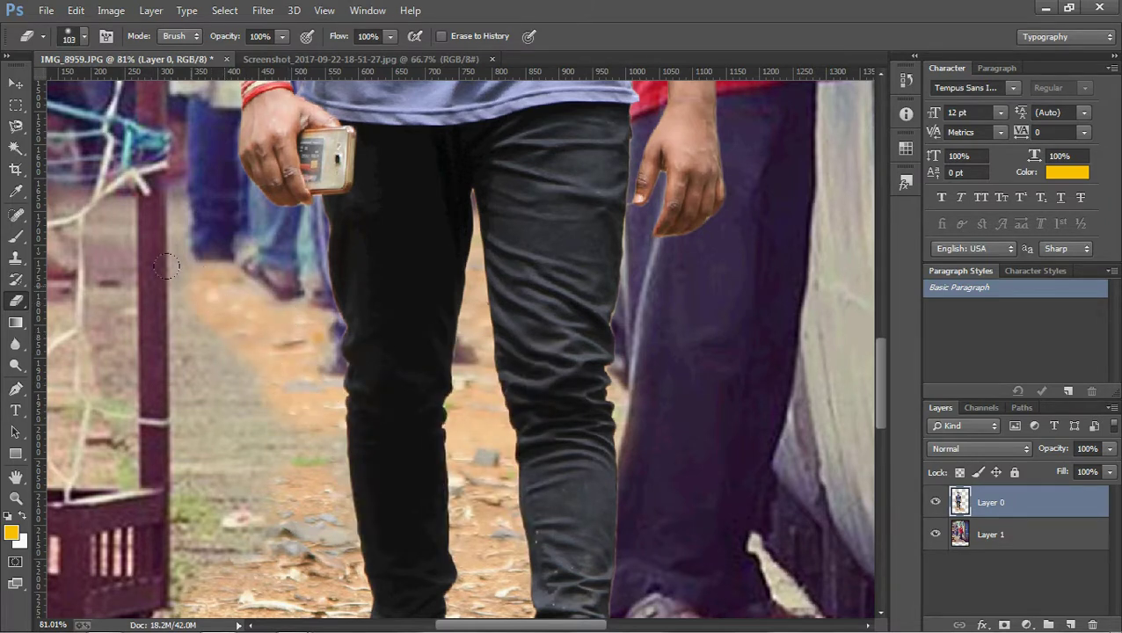
left_click_drag(207, 281, 149, 264)
mouse_move(150, 185)
left_mouse_down()
mouse_move(185, 237)
mouse_move(118, 198)
mouse_move(201, 172)
left_mouse_up()
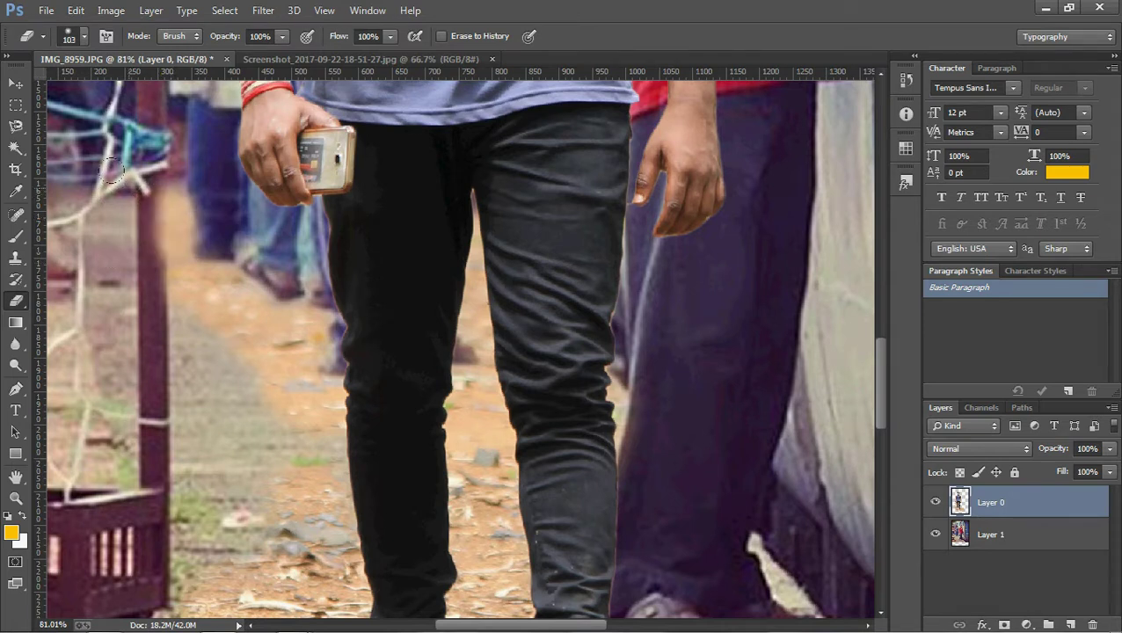
left_click_drag(113, 166, 170, 165)
mouse_move(199, 309)
left_mouse_down()
mouse_move(220, 413)
mouse_move(187, 296)
mouse_move(220, 532)
mouse_move(259, 391)
mouse_move(300, 520)
left_mouse_up()
On Layer 0, erase the grey and reddish ground strips and the dark smear around the cart wheel.
scroll(220, 437, "left", 3)
scroll(220, 437, "down", 3)
scroll(220, 437, "down", 3)
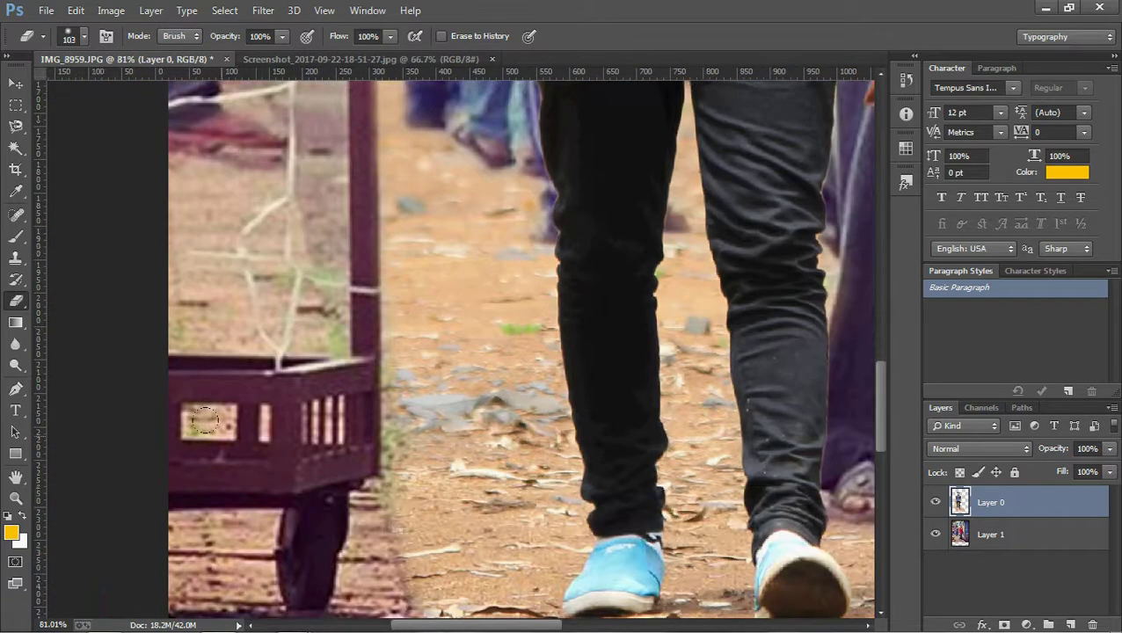
scroll(365, 368, "down", 3)
mouse_move(366, 367)
left_mouse_down()
mouse_move(400, 386)
mouse_move(370, 440)
mouse_move(361, 317)
mouse_move(389, 455)
mouse_move(352, 545)
mouse_move(238, 518)
mouse_move(387, 580)
mouse_move(194, 551)
left_mouse_up()
right_click(268, 416)
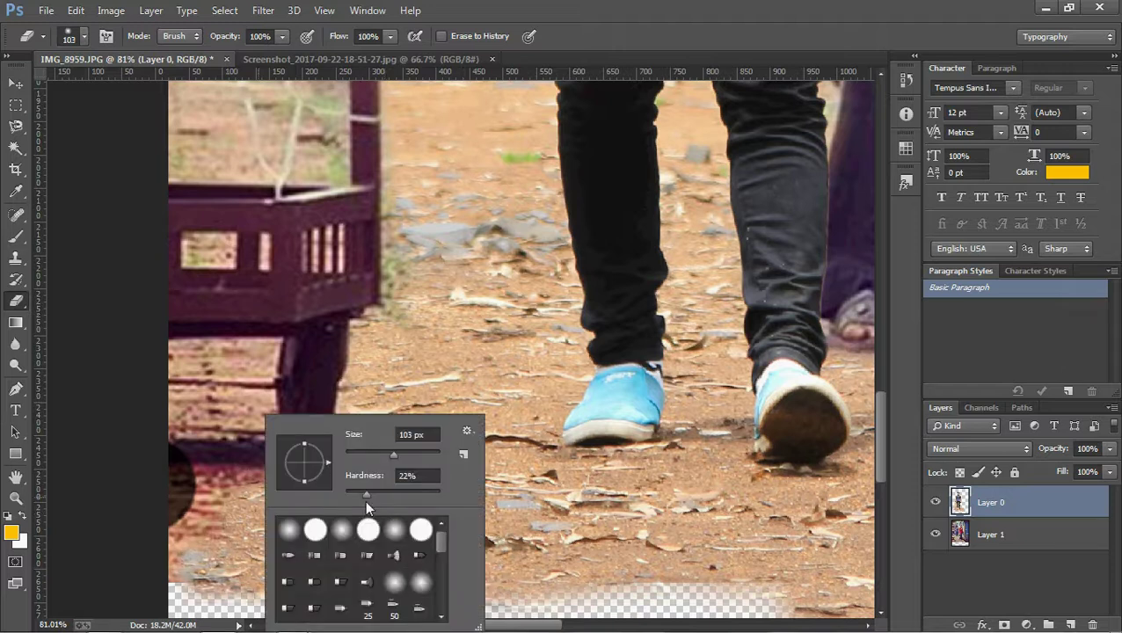
key("Return")
mouse_move(172, 362)
left_mouse_down()
mouse_move(232, 429)
mouse_move(211, 422)
mouse_move(220, 475)
mouse_move(179, 547)
left_mouse_up()
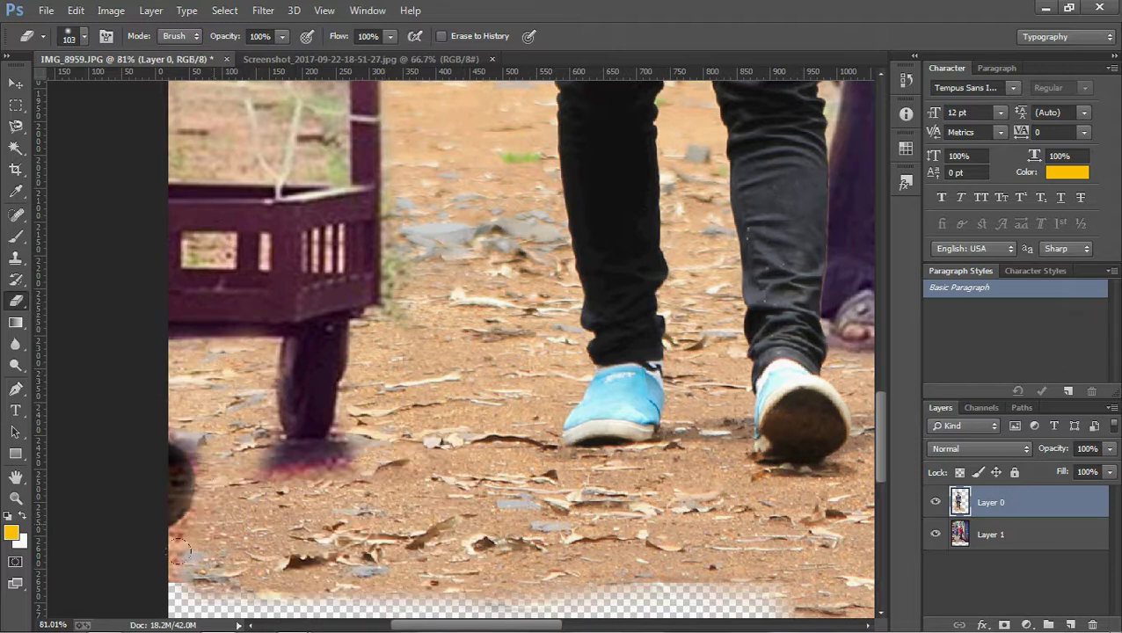
mouse_move(265, 464)
left_mouse_down()
mouse_move(356, 444)
mouse_move(263, 449)
left_mouse_up()
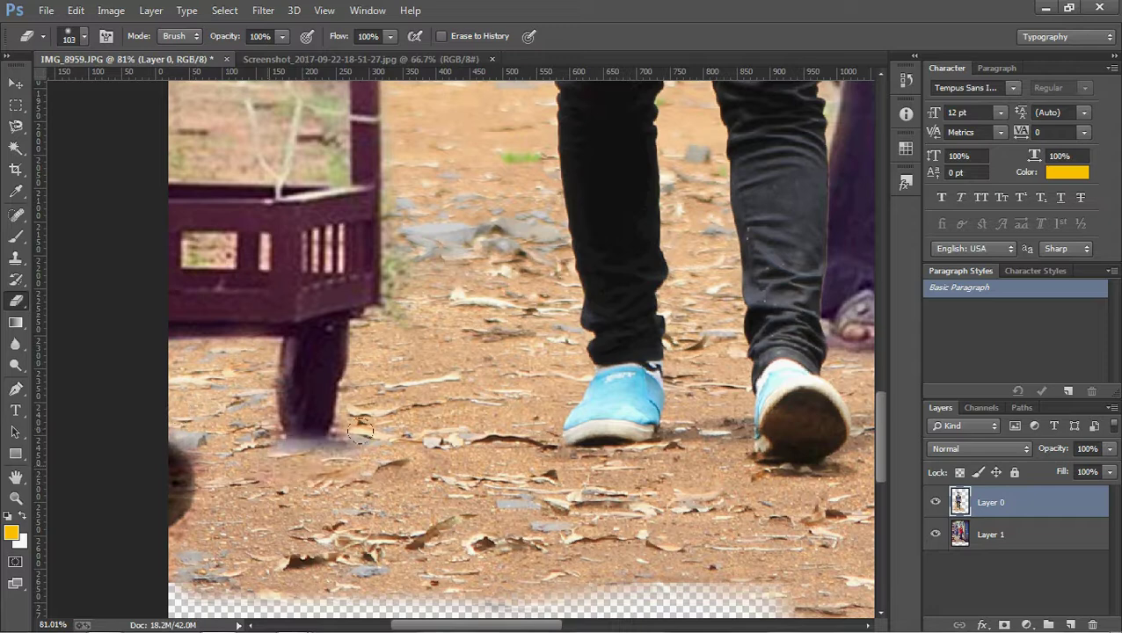
Erase the ground edge and the ground left of the pole so it blends into the platform.
scroll(195, 410, "up", 1)
scroll(195, 410, "up", 2)
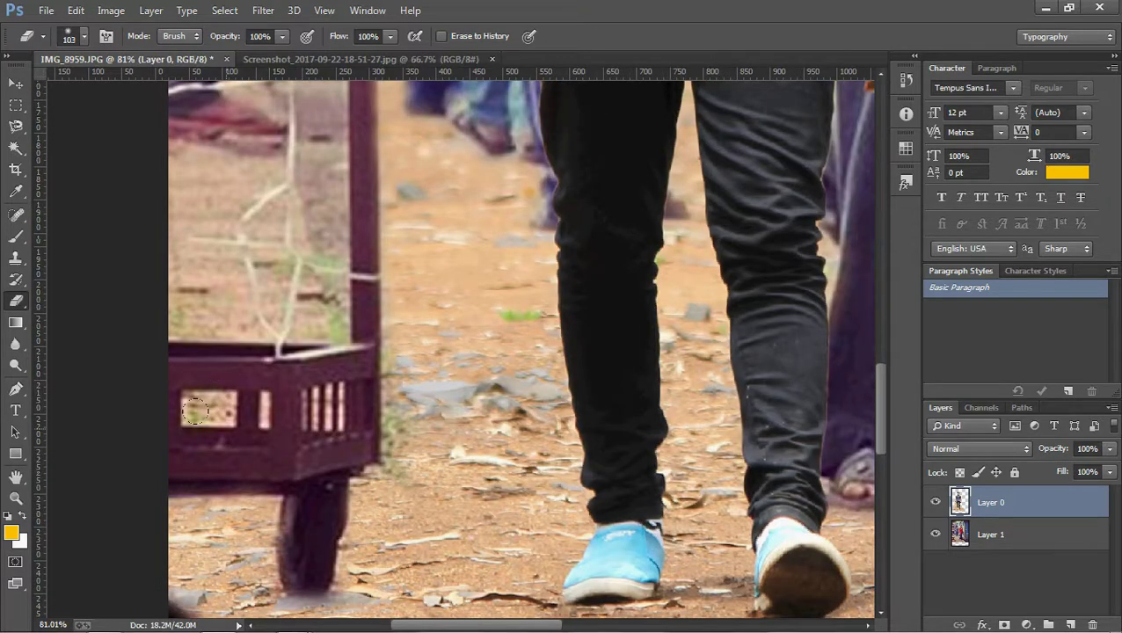
scroll(198, 398, "up", 3)
scroll(220, 329, "up", 1)
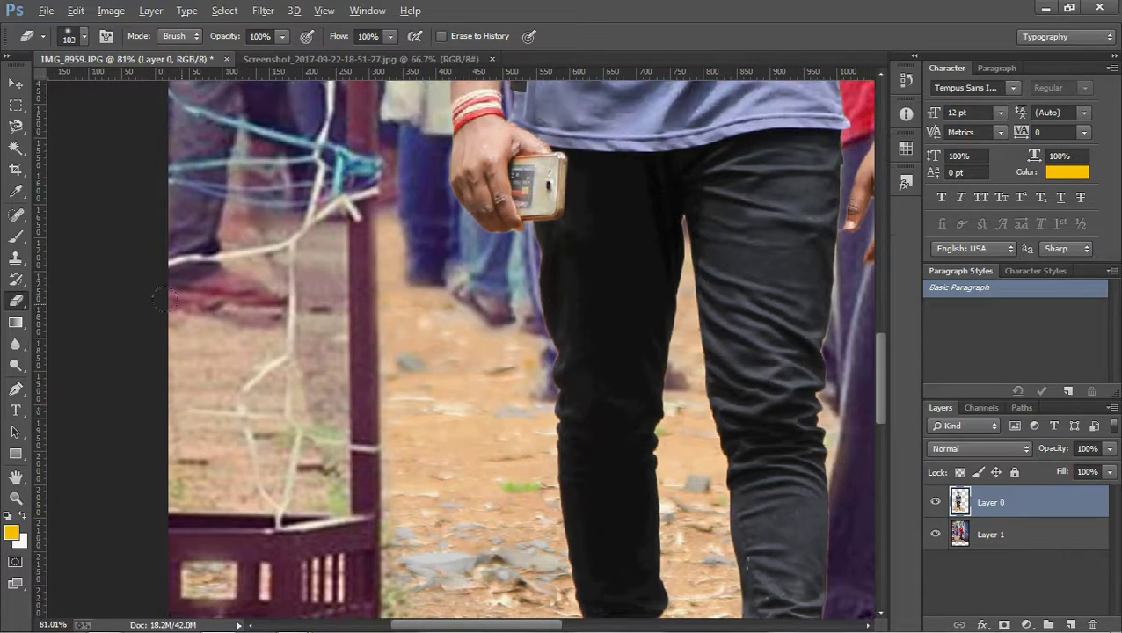
mouse_move(220, 329)
left_mouse_down()
mouse_move(189, 391)
mouse_move(178, 451)
left_mouse_up()
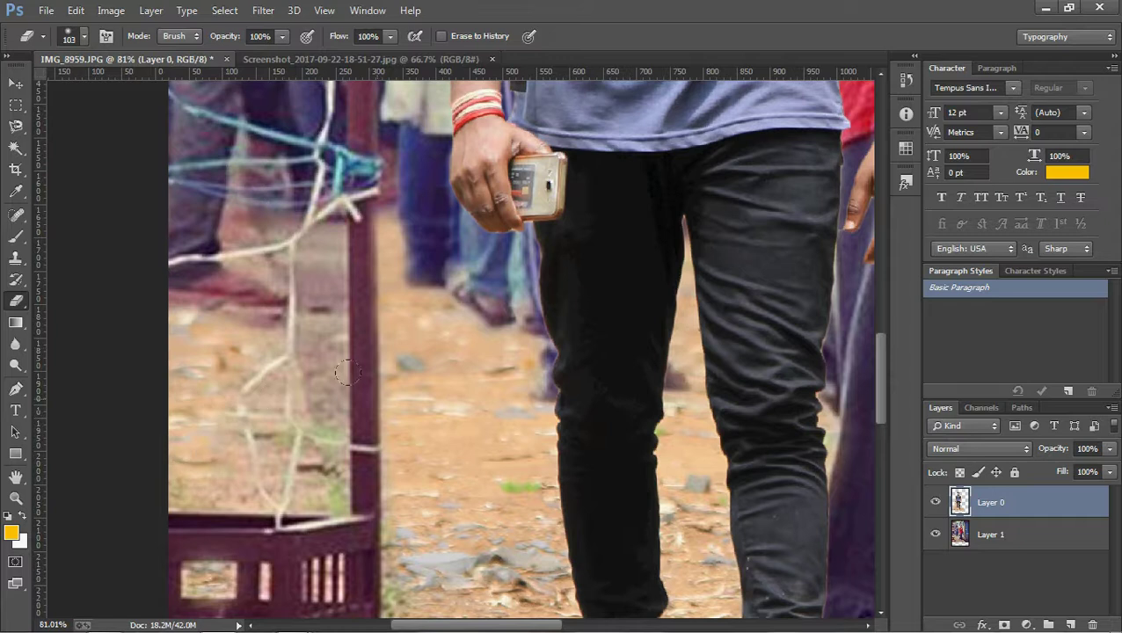
left_click_drag(310, 235, 316, 390)
mouse_move(246, 325)
left_mouse_down()
mouse_move(256, 456)
mouse_move(306, 417)
mouse_move(341, 408)
left_mouse_up()
Touch up a small patch near the pole, then zoom in and out to check the blend.
scroll(341, 408, "up", 3)
left_click_drag(237, 321, 265, 291)
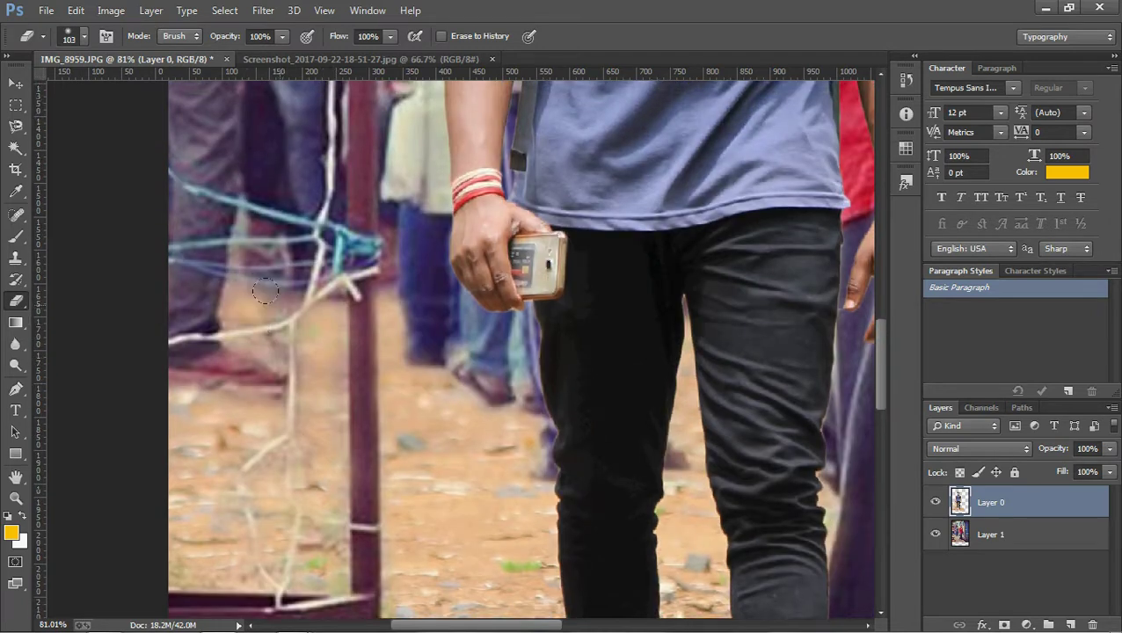
scroll(334, 369, "down", 4)
scroll(372, 416, "down", 1)
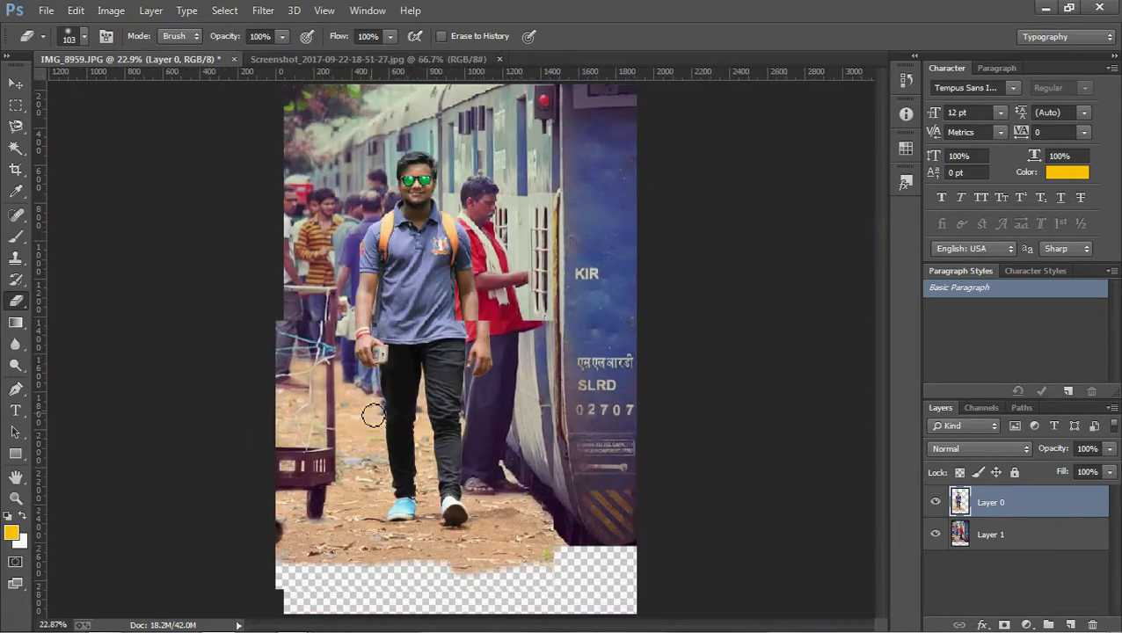
scroll(372, 416, "up", 2)
scroll(440, 515, "down", 1)
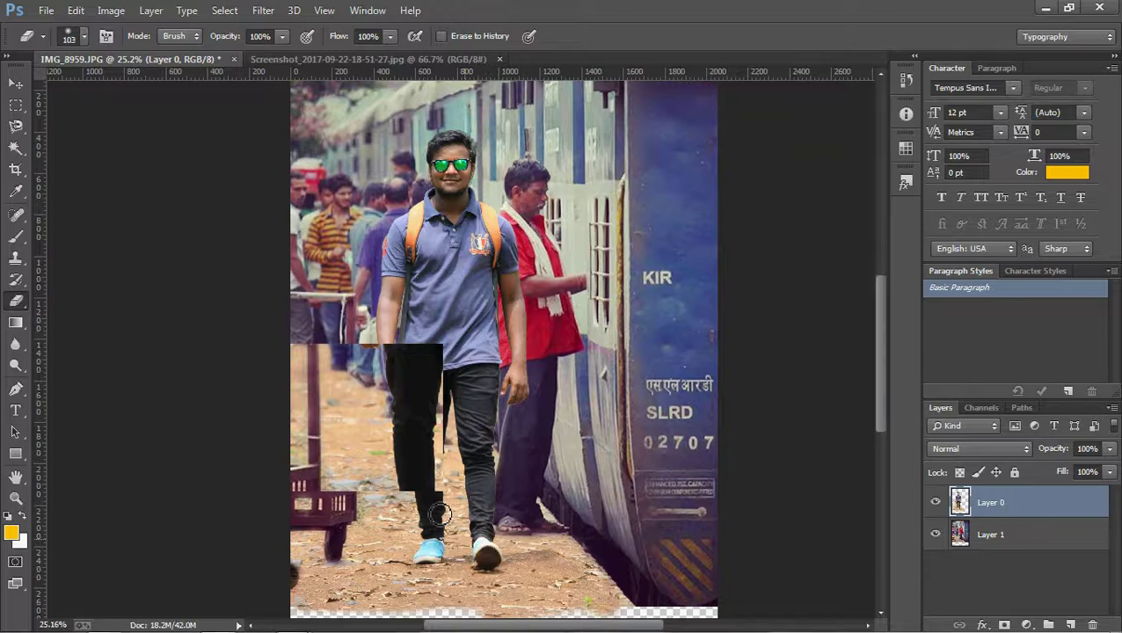
scroll(439, 514, "up", 3)
scroll(249, 395, "up", 1)
scroll(264, 457, "down", 3)
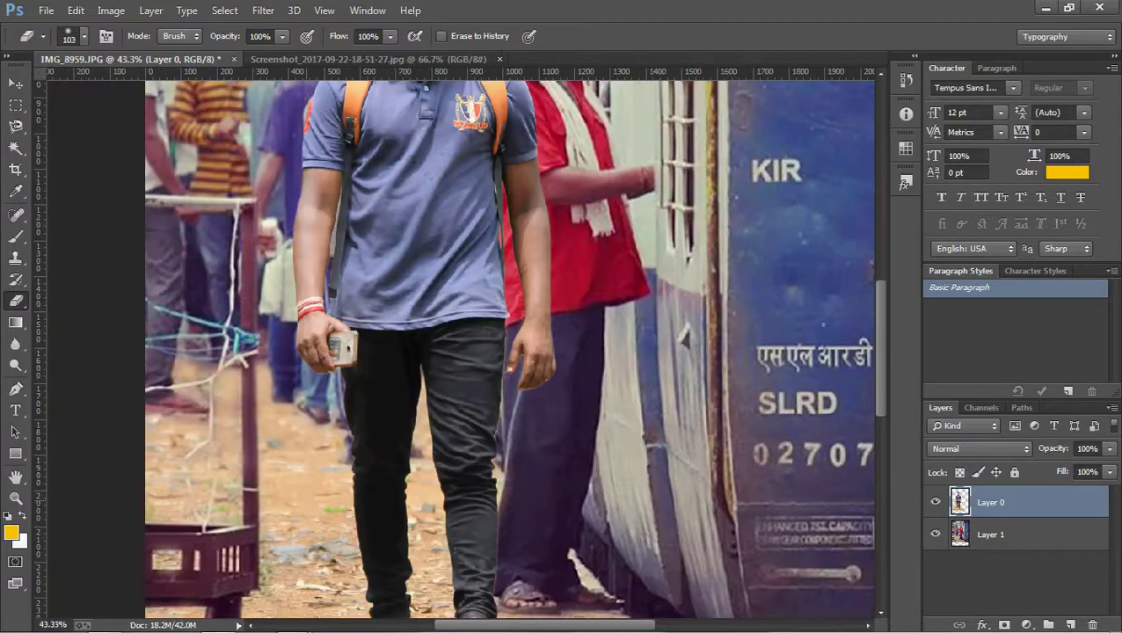
scroll(396, 475, "down", 2)
scroll(527, 501, "up", 1)
scroll(567, 506, "up", 1)
scroll(567, 507, "up", 1)
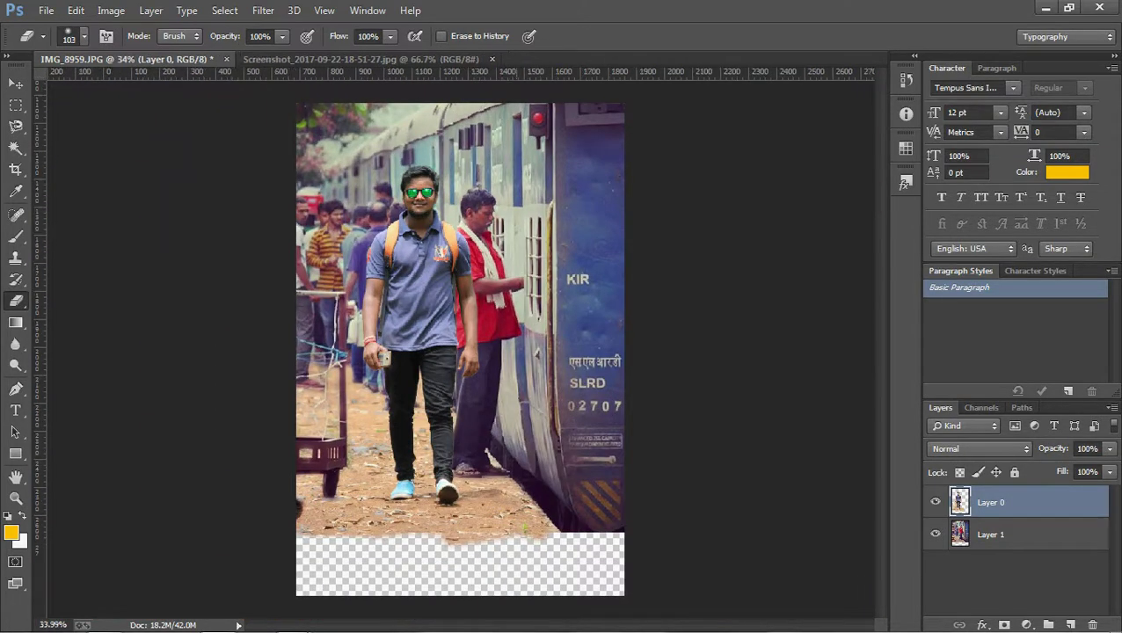
scroll(567, 507, "up", 3)
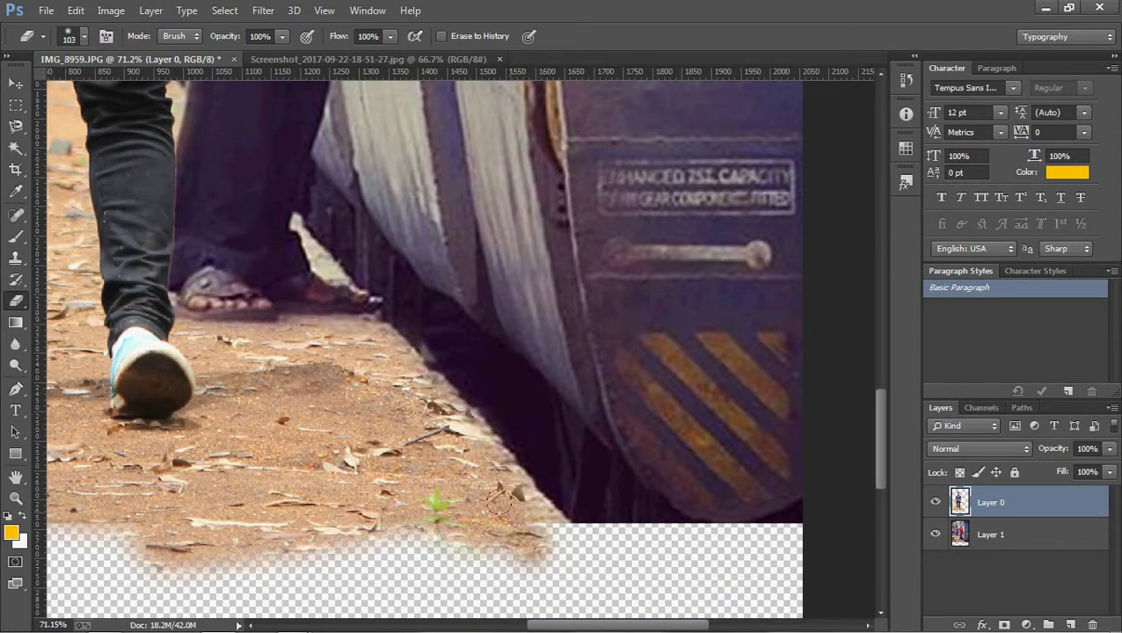
scroll(528, 501, "down", 1)
scroll(524, 468, "down", 3)
scroll(524, 468, "up", 1)
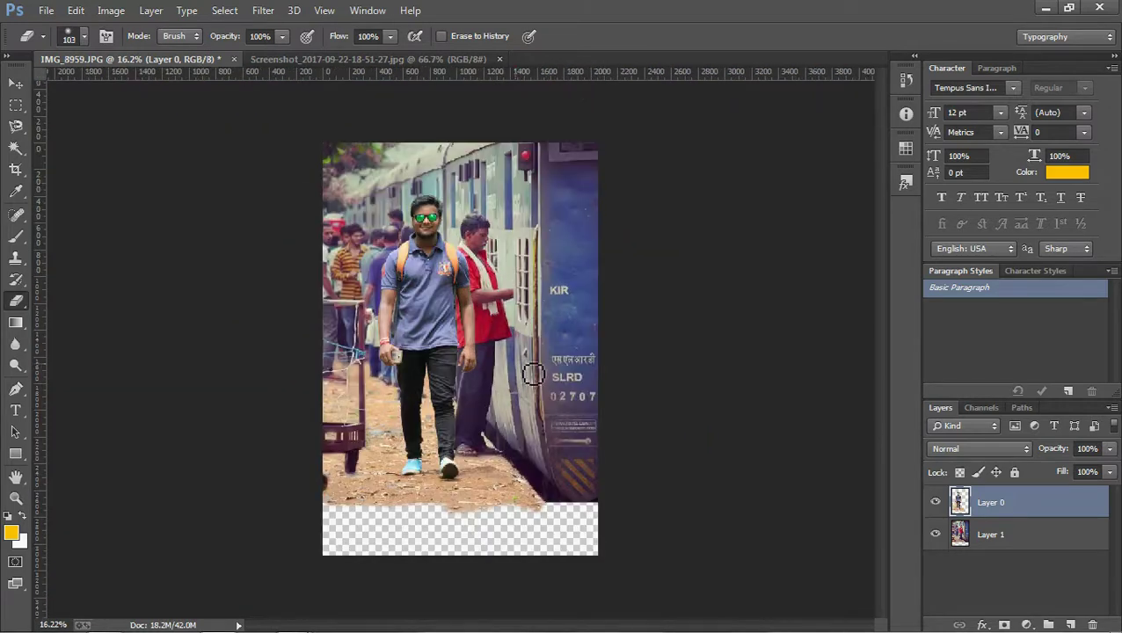
Crop the canvas to remove the transparent bottom strip, extending the top and right edges.
left_click(16, 169)
left_click_drag(461, 140, 460, 74)
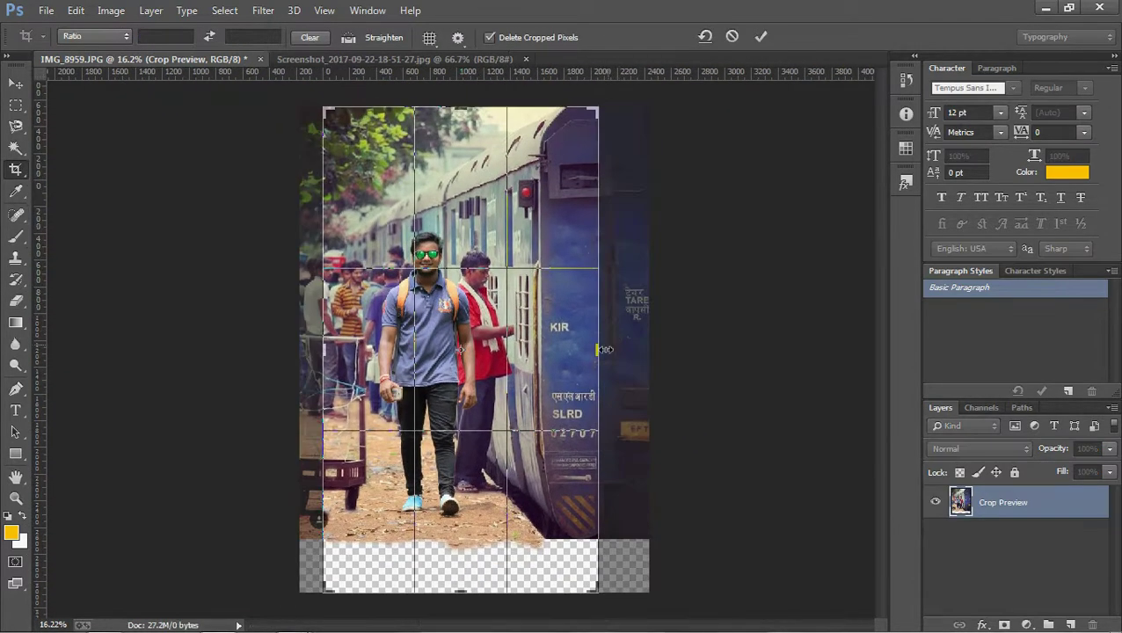
left_click_drag(609, 285, 655, 347)
left_click_drag(475, 592, 472, 569)
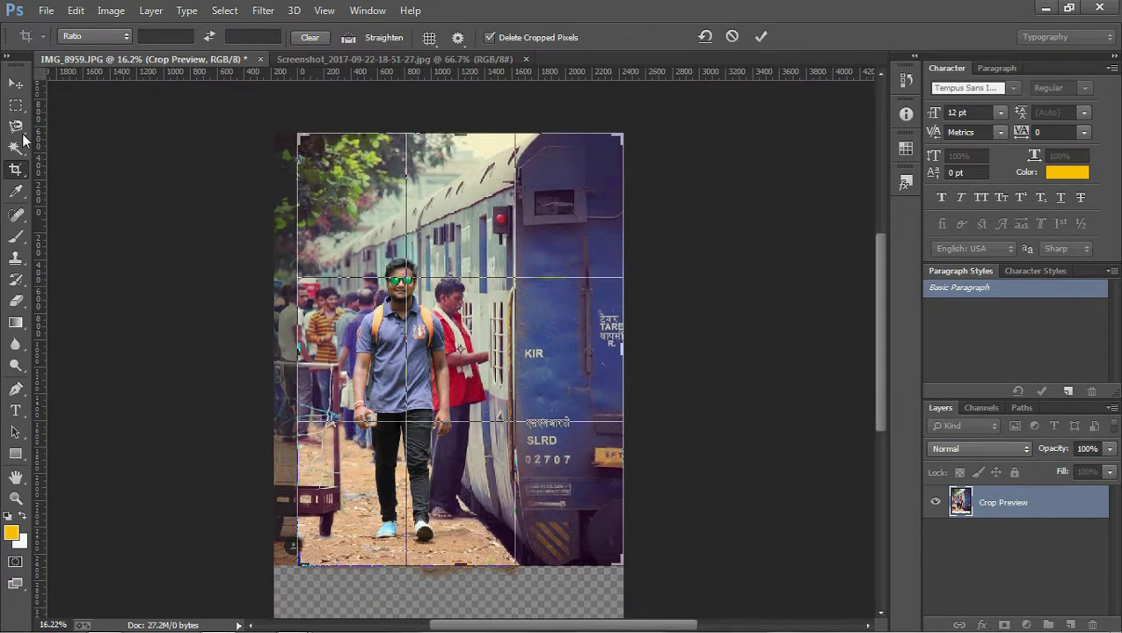
left_click(16, 104)
left_click(424, 238)
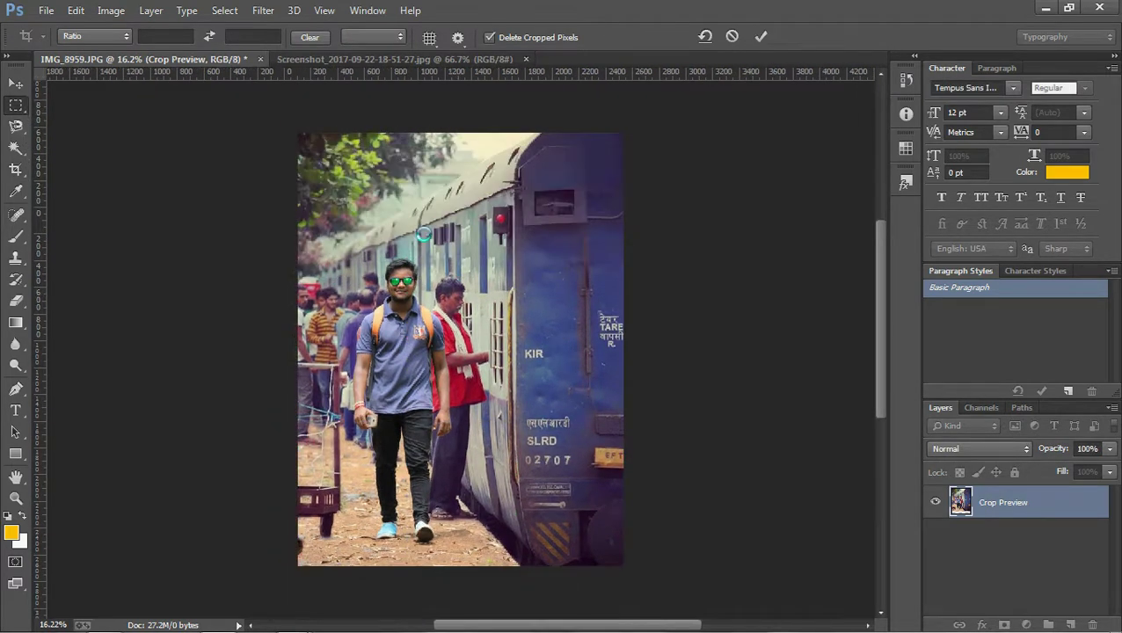
Select the Magnetic Lasso tool and make the background platform layer (Layer 1) active.
left_click(16, 125)
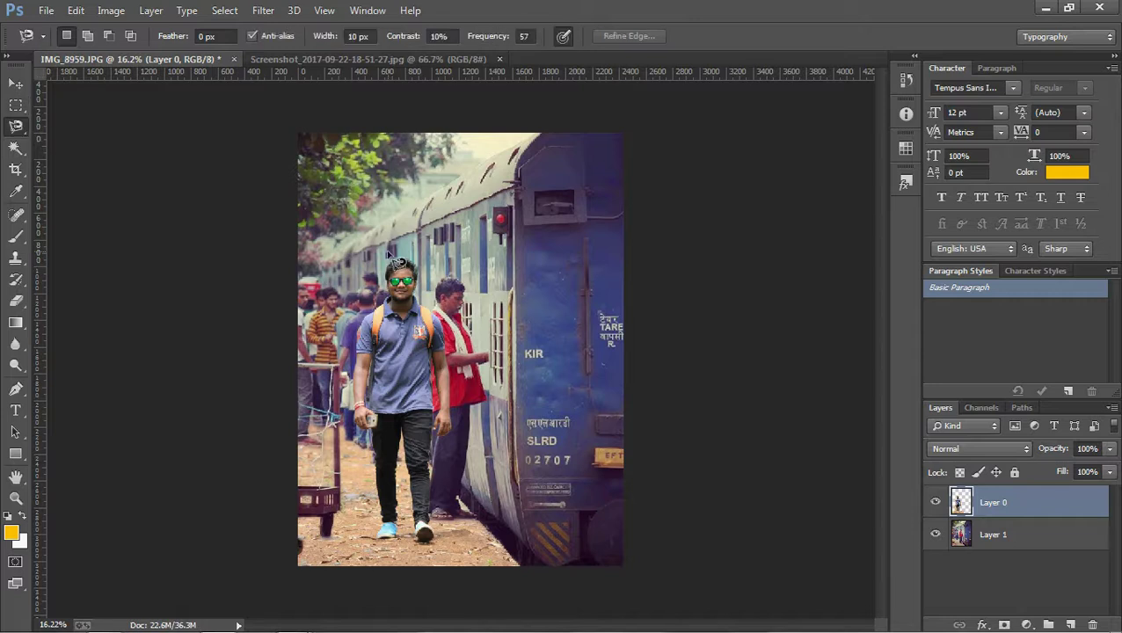
scroll(479, 365, "down", 1)
scroll(475, 364, "up", 2)
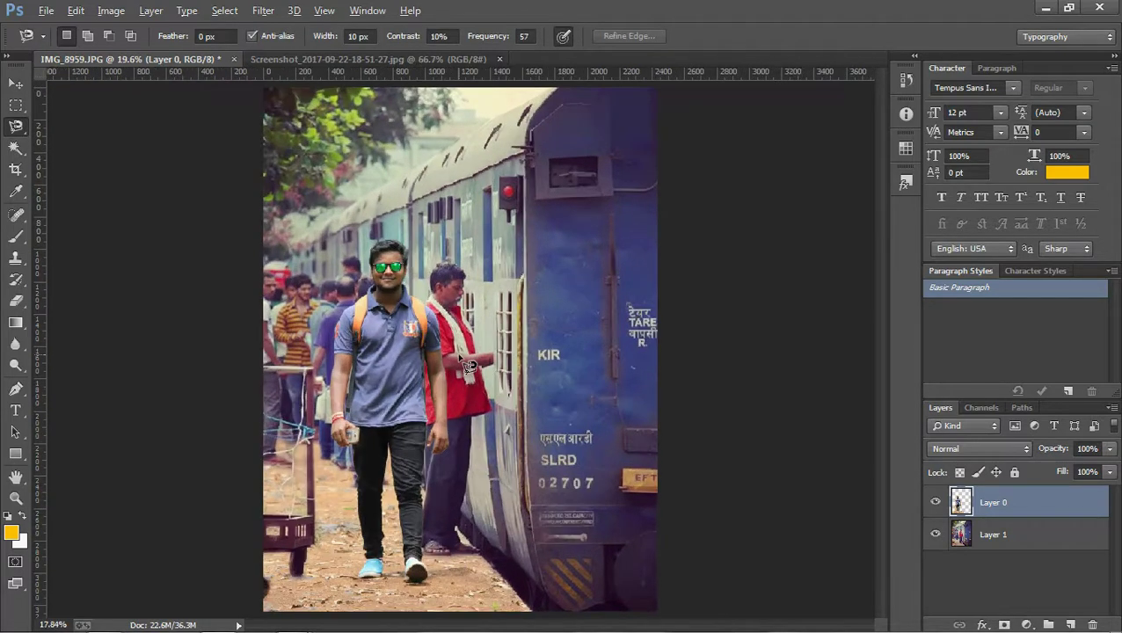
scroll(469, 366, "down", 1)
left_click(1006, 538)
Apply Filter > Blur > Tilt-Shift with a diagonal, narrowed sharp band and 27 px blur.
left_click(262, 11)
mouse_move(271, 208)
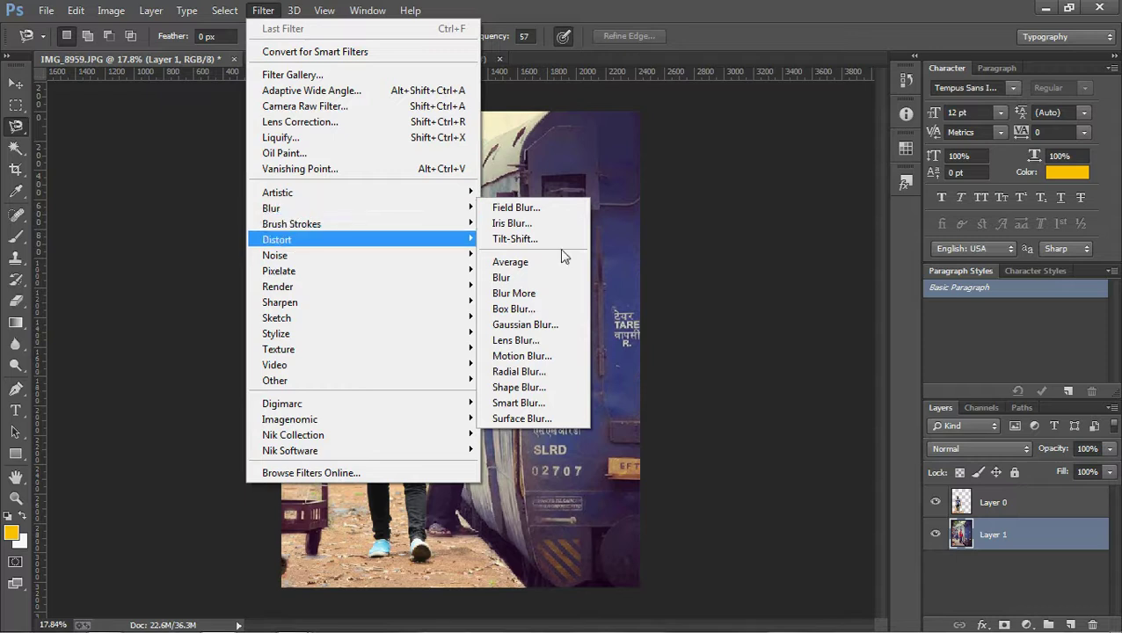
left_click(529, 242)
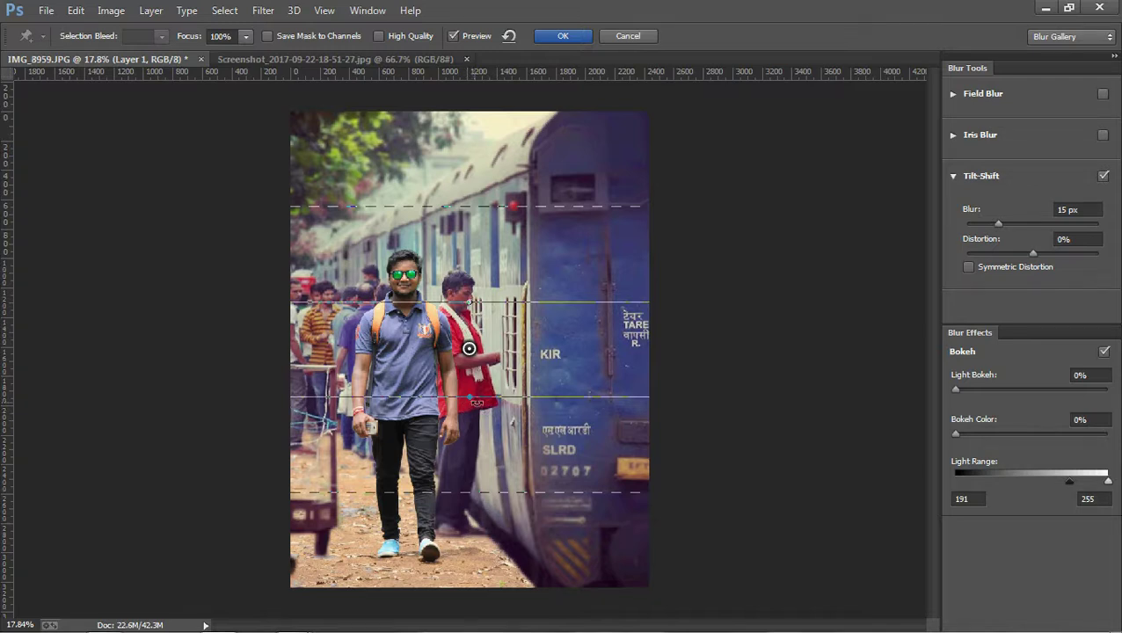
left_click_drag(475, 403, 514, 396)
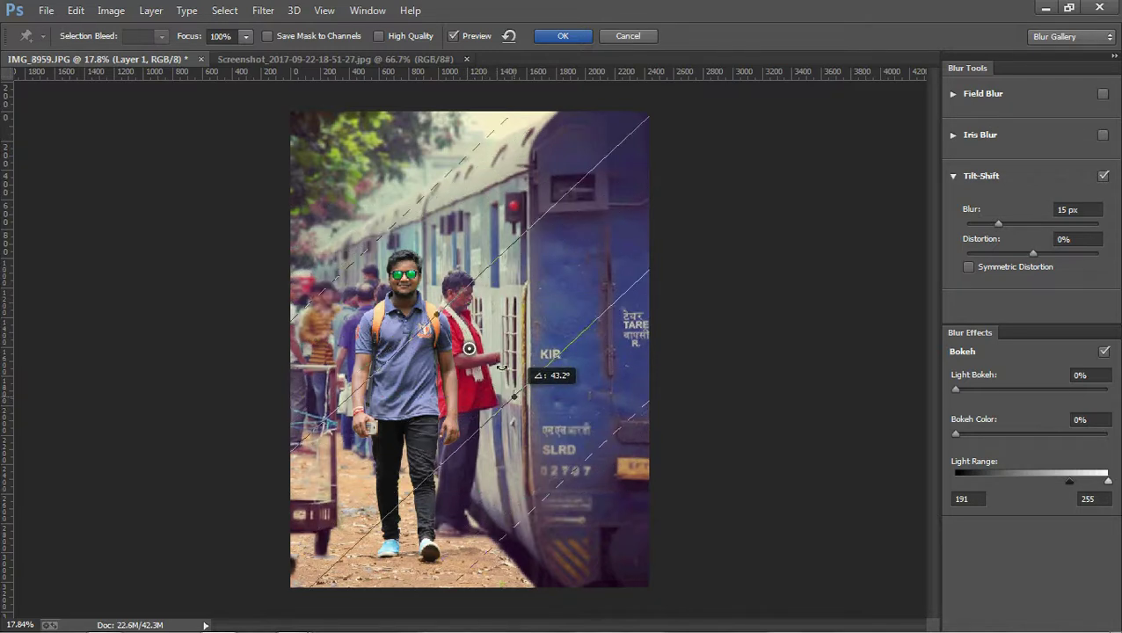
left_click_drag(543, 329, 569, 351)
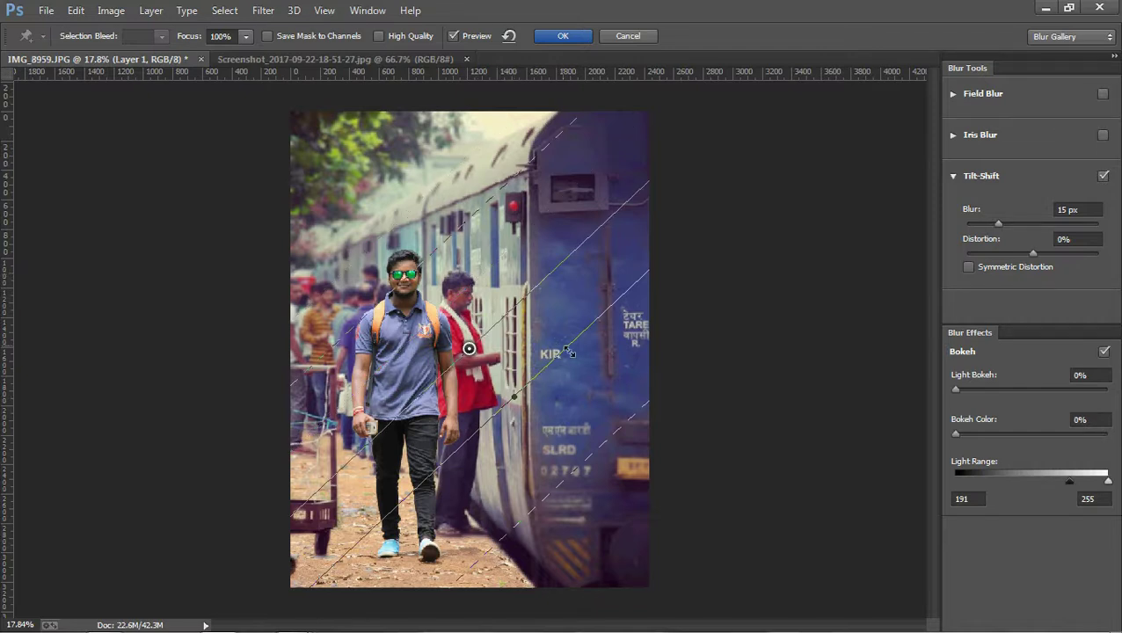
left_click(1011, 225)
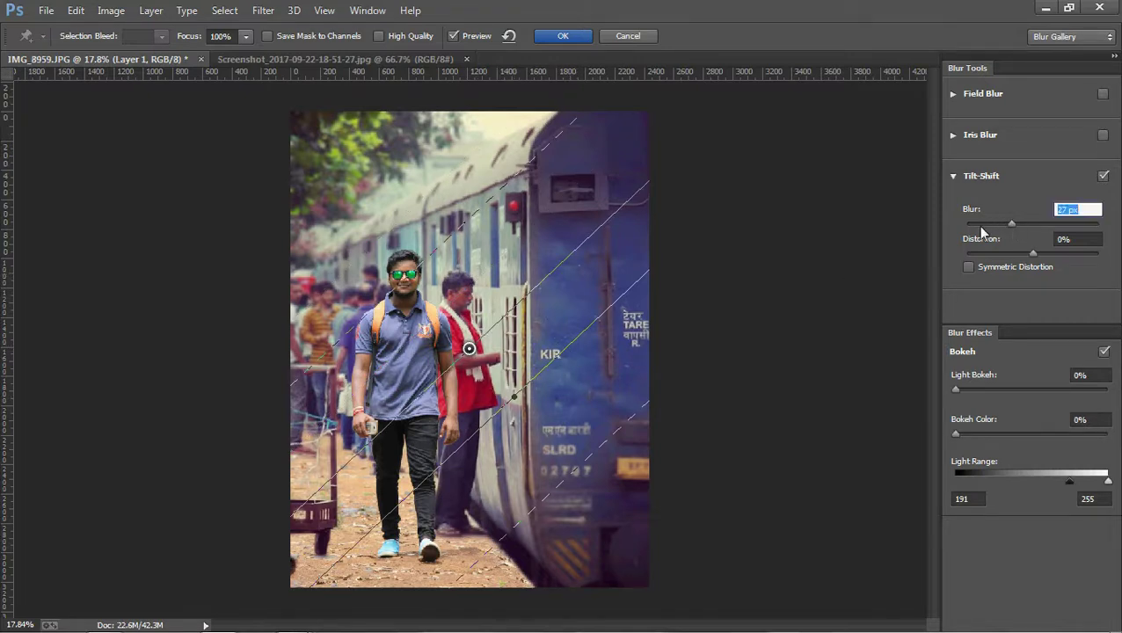
left_click(470, 349)
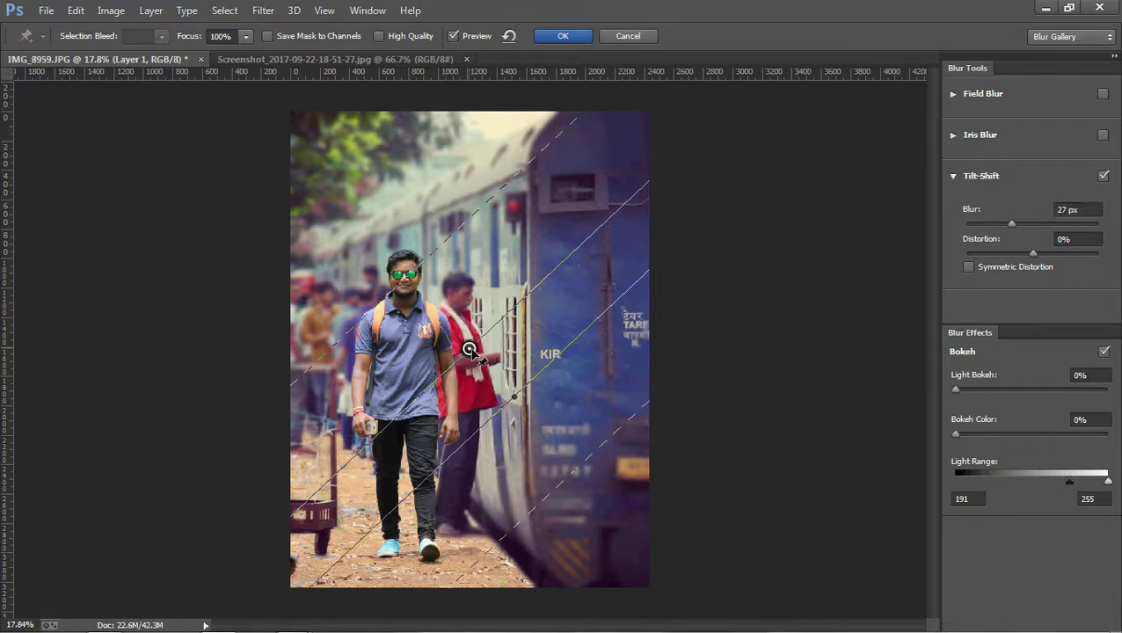
Rotate the focus band, reshape the fade boundaries, lower the blur to 19 px, and apply.
left_click_drag(514, 396, 471, 413)
left_click_drag(473, 357, 507, 380)
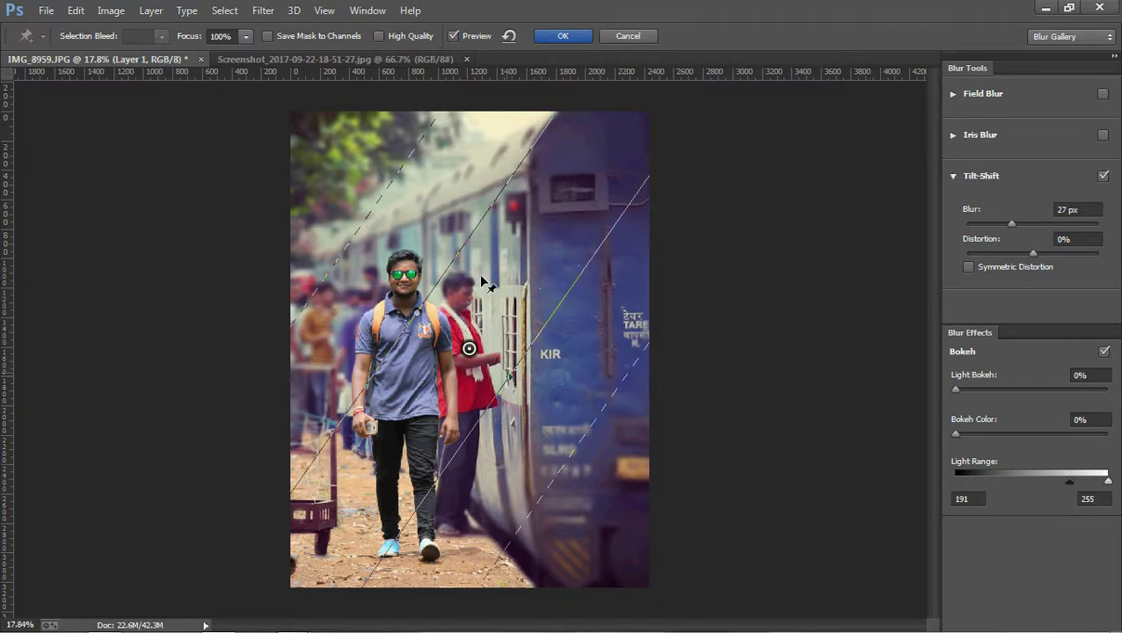
left_click_drag(371, 254, 451, 295)
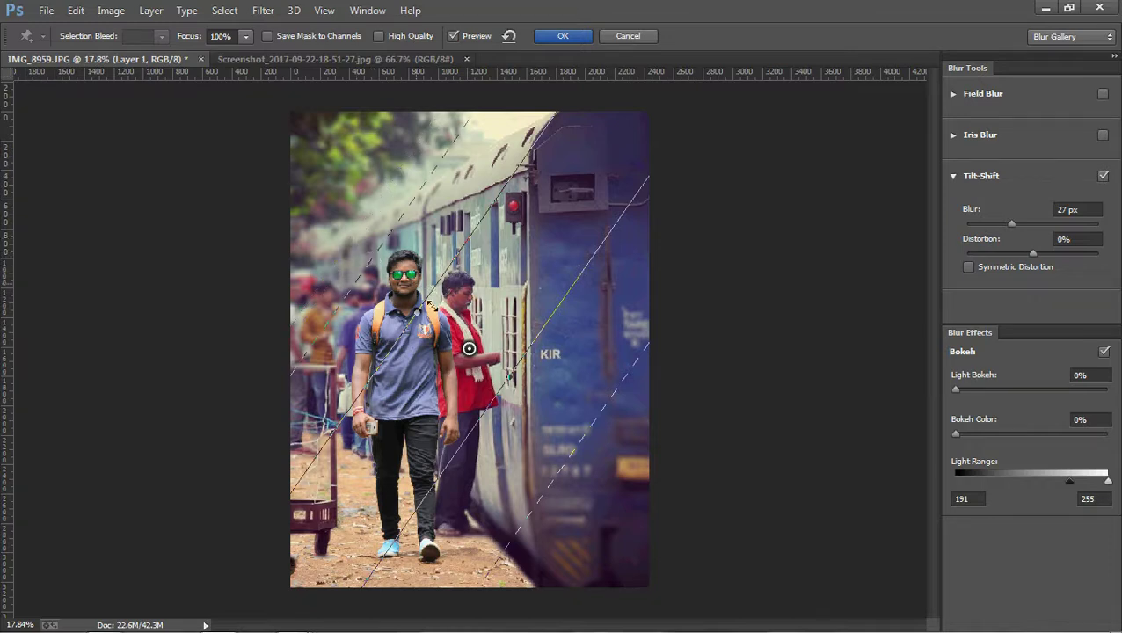
left_click_drag(483, 220, 554, 278)
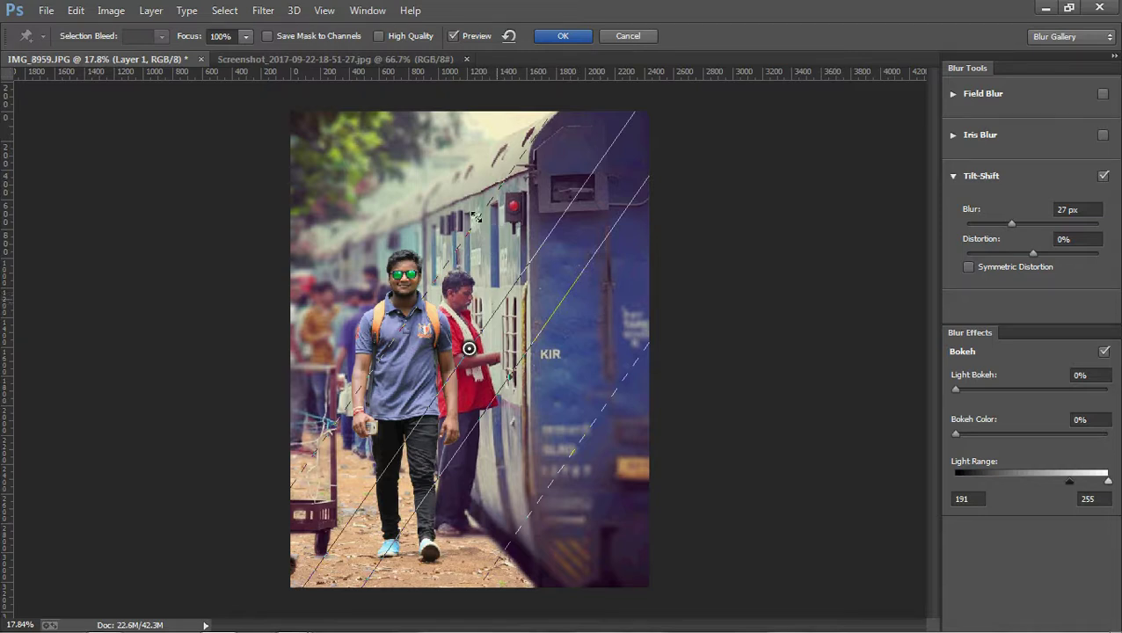
left_click_drag(501, 239, 519, 292)
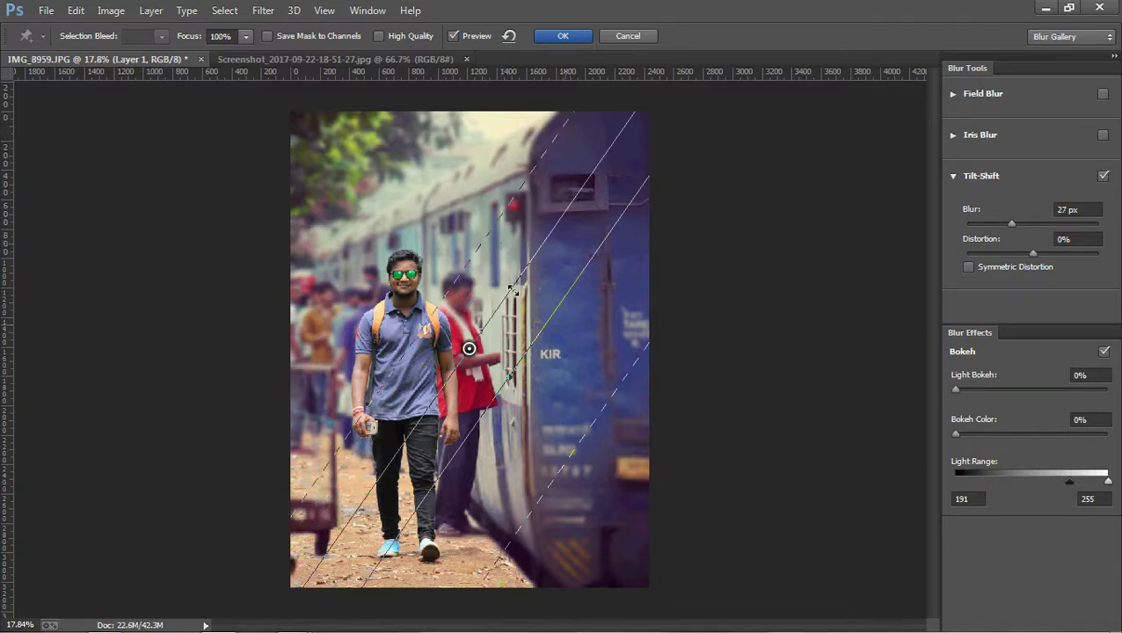
mouse_move(440, 261)
left_mouse_down()
mouse_move(361, 240)
mouse_move(382, 256)
left_mouse_up()
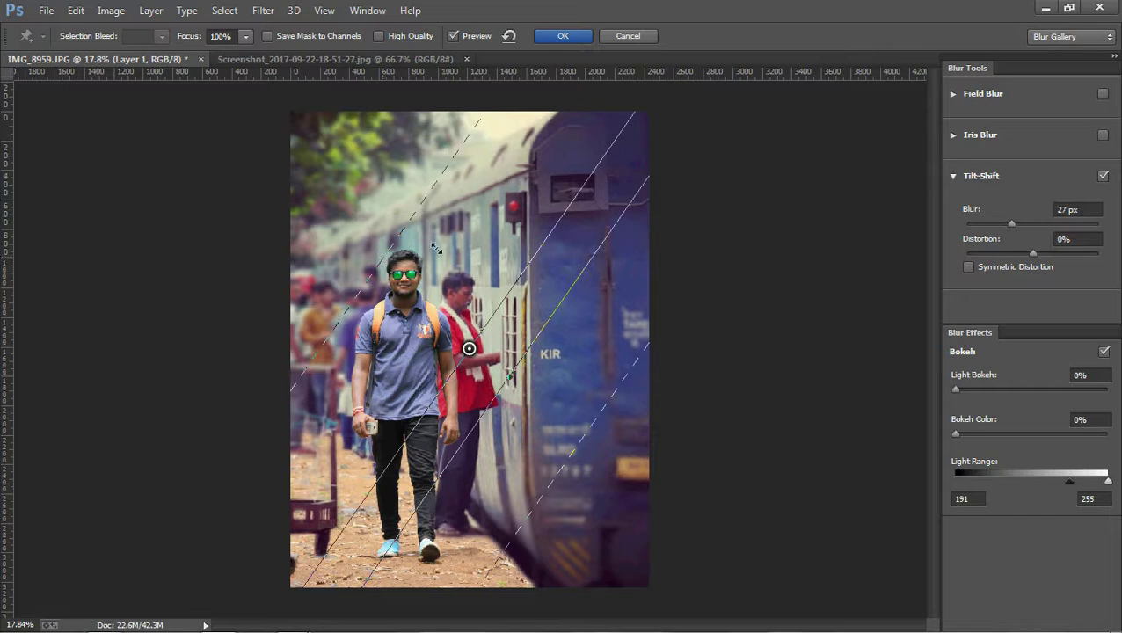
left_click_drag(572, 470, 734, 576)
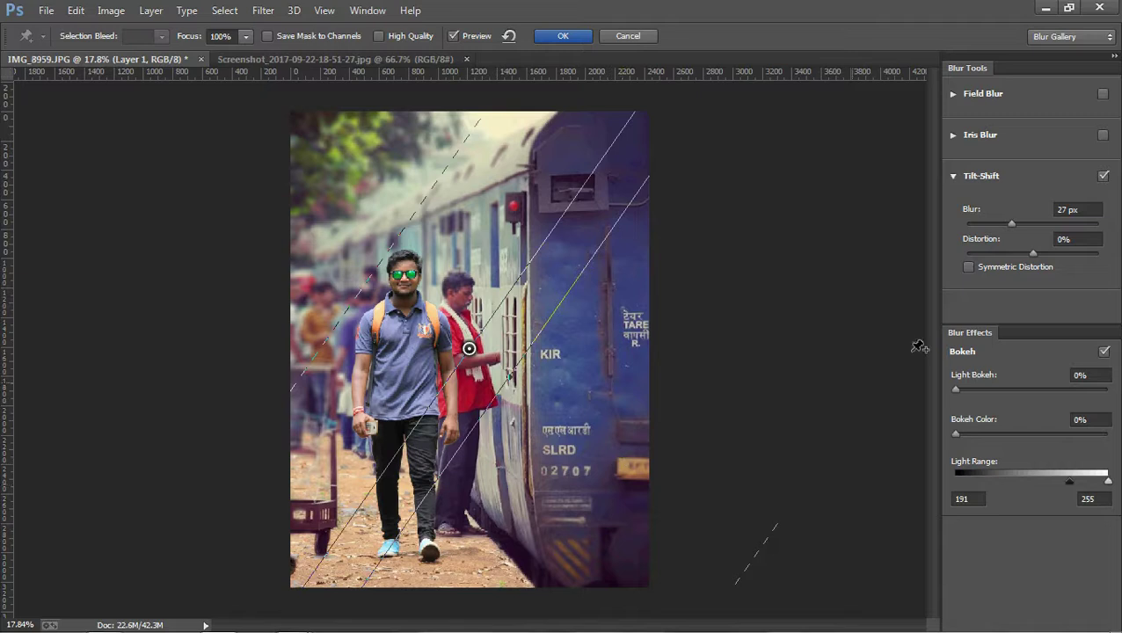
left_click_drag(1005, 226, 1001, 226)
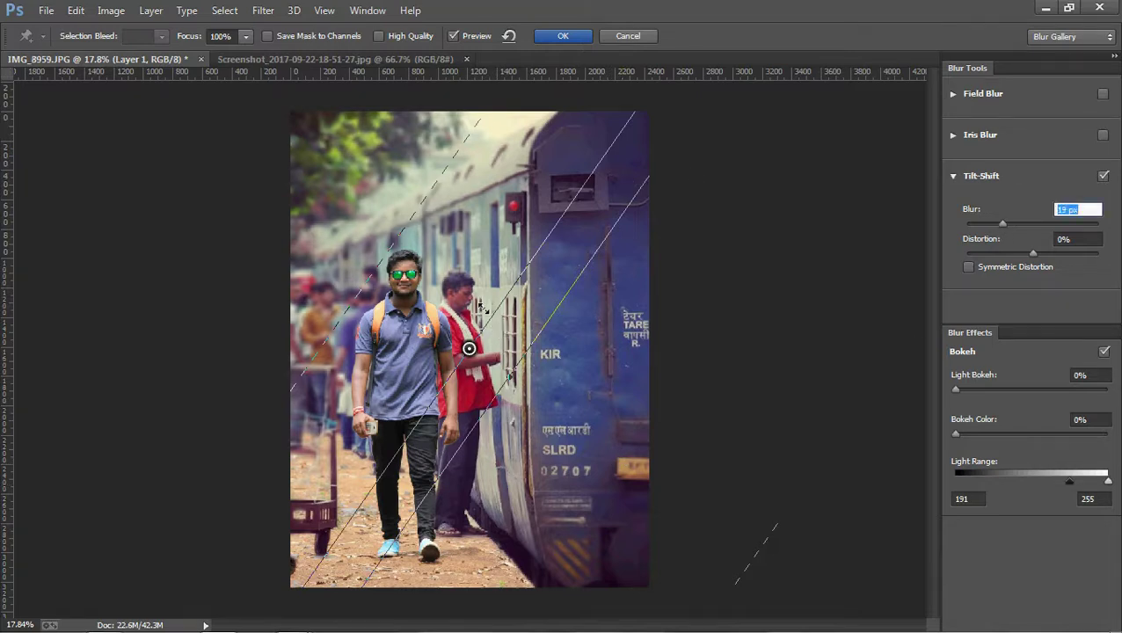
left_click(562, 36)
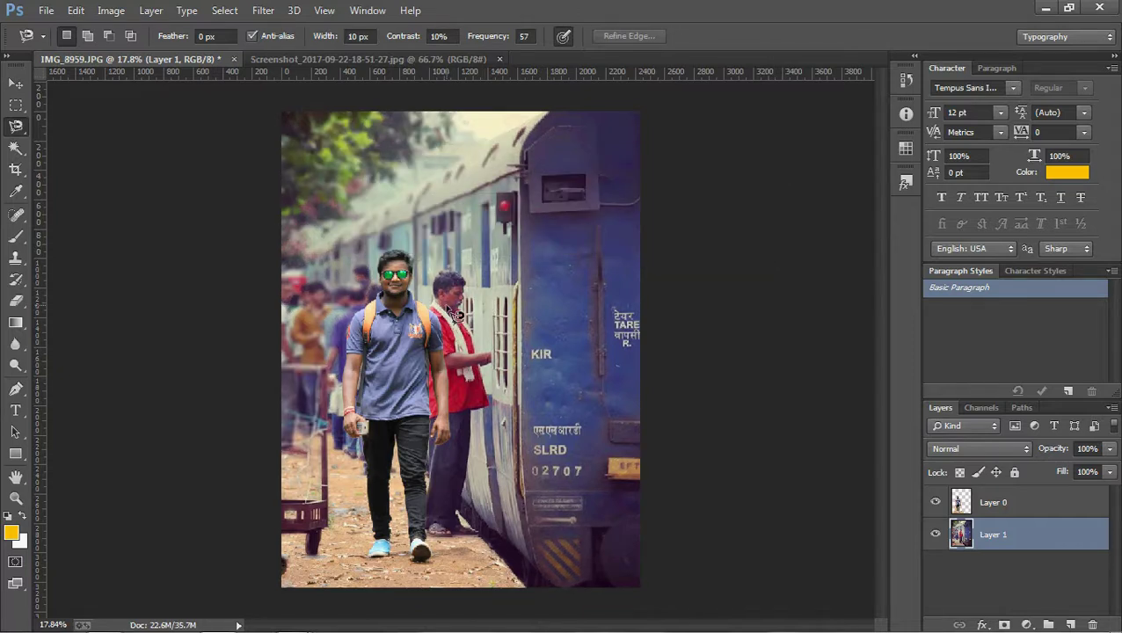
Zoom in to inspect the composite, then choose the Blur Tool from the Dodge/Blur group.
scroll(446, 328, "up", 1)
scroll(457, 324, "up", 3)
scroll(476, 318, "up", 2)
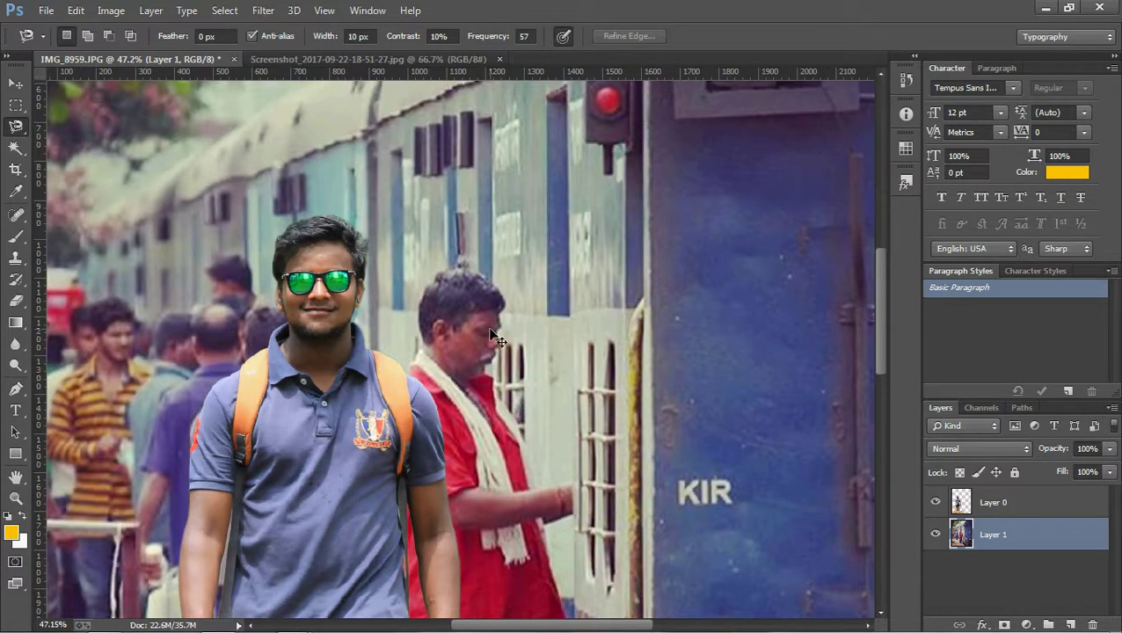
scroll(369, 341, "down", 3)
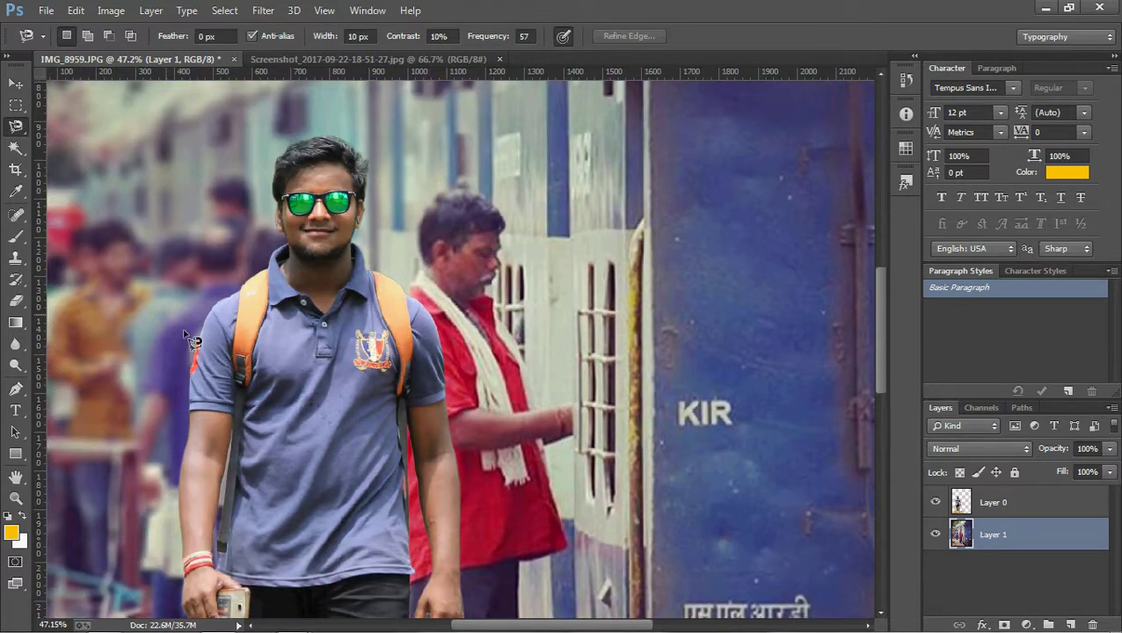
scroll(224, 312, "up", 1)
scroll(220, 308, "up", 4)
scroll(413, 367, "down", 3)
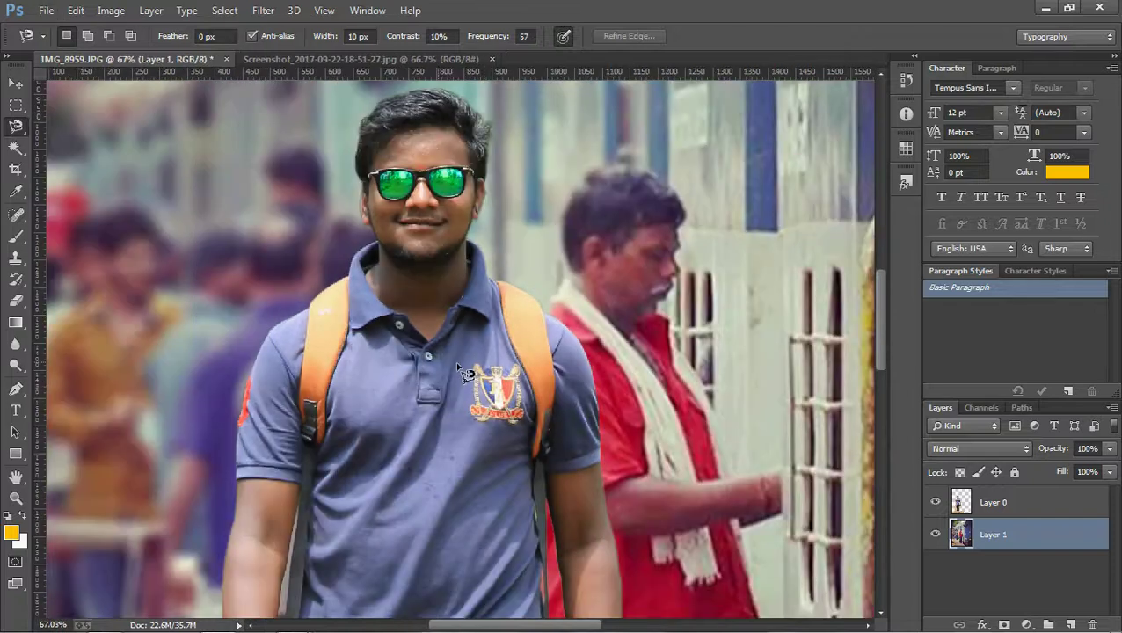
scroll(594, 370, "down", 3)
scroll(596, 373, "down", 1)
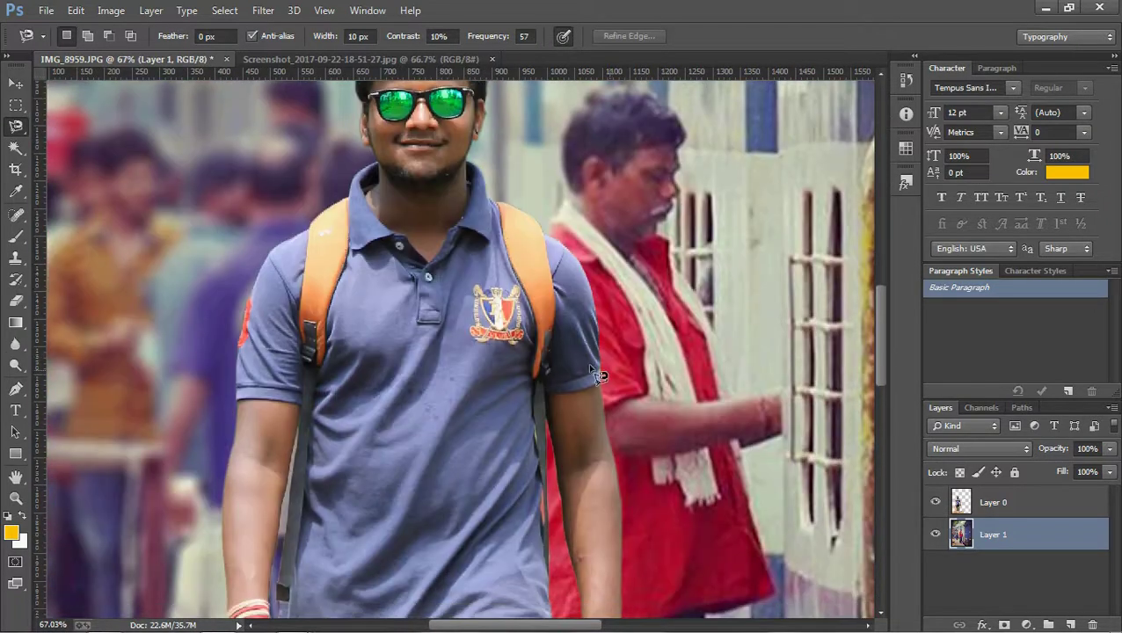
left_click(15, 361)
left_click(15, 344)
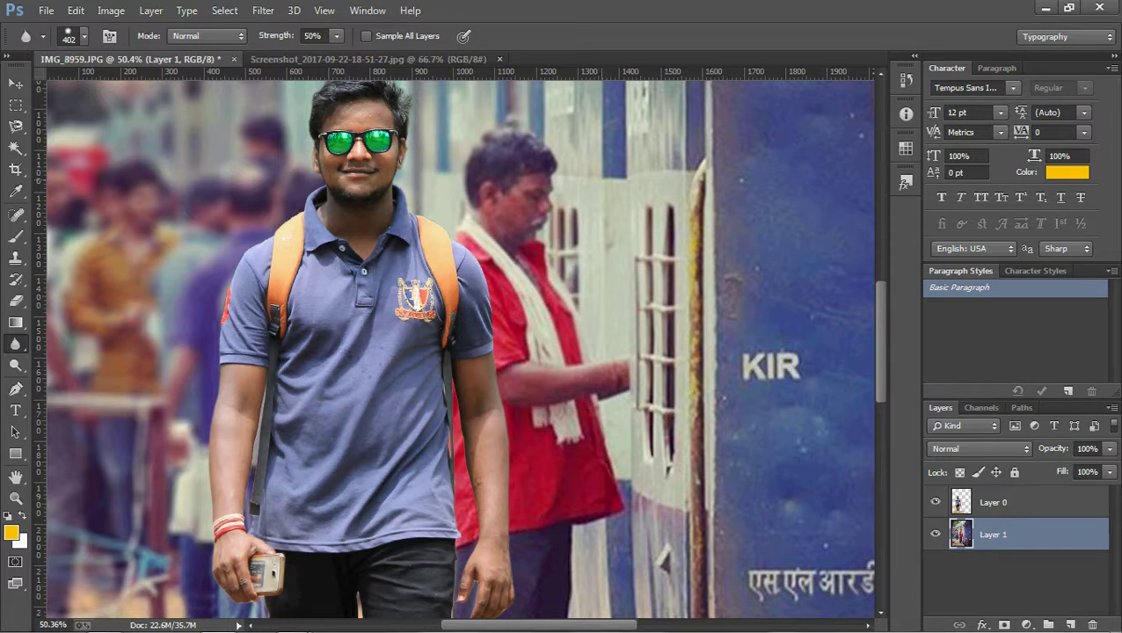
Combine both layers via Convert to Smart Object, rasterize into Layer 0, and launch Camera Raw Filter.
scroll(813, 469, "down", 5)
scroll(813, 468, "up", 1)
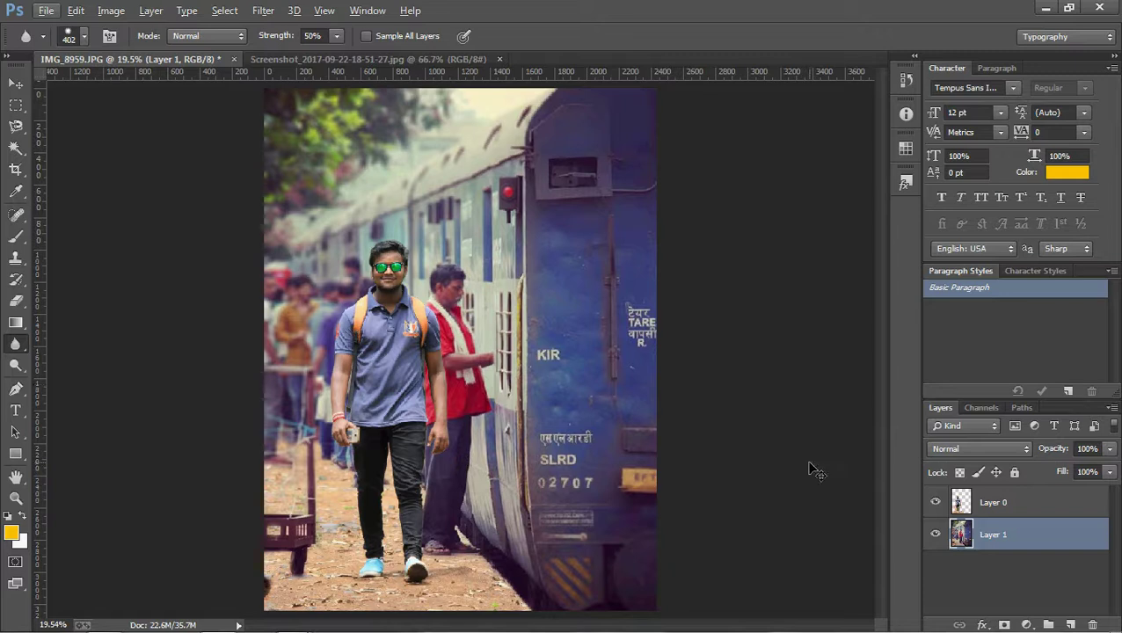
left_click(1002, 502, "ctrl")
right_click(993, 502)
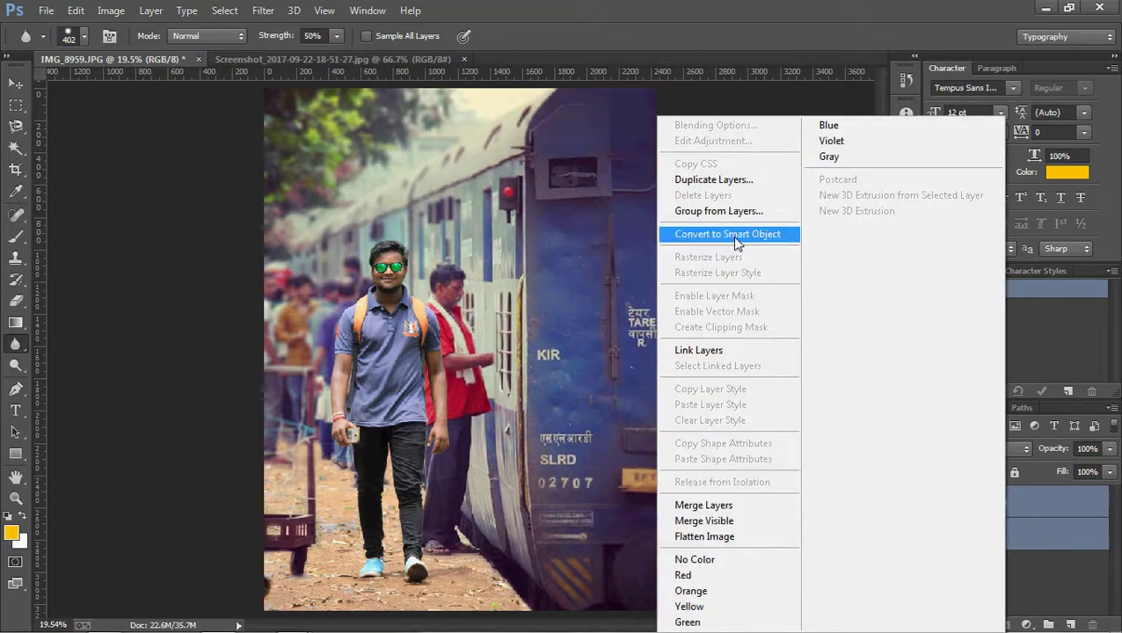
left_click(738, 238)
left_click(367, 194)
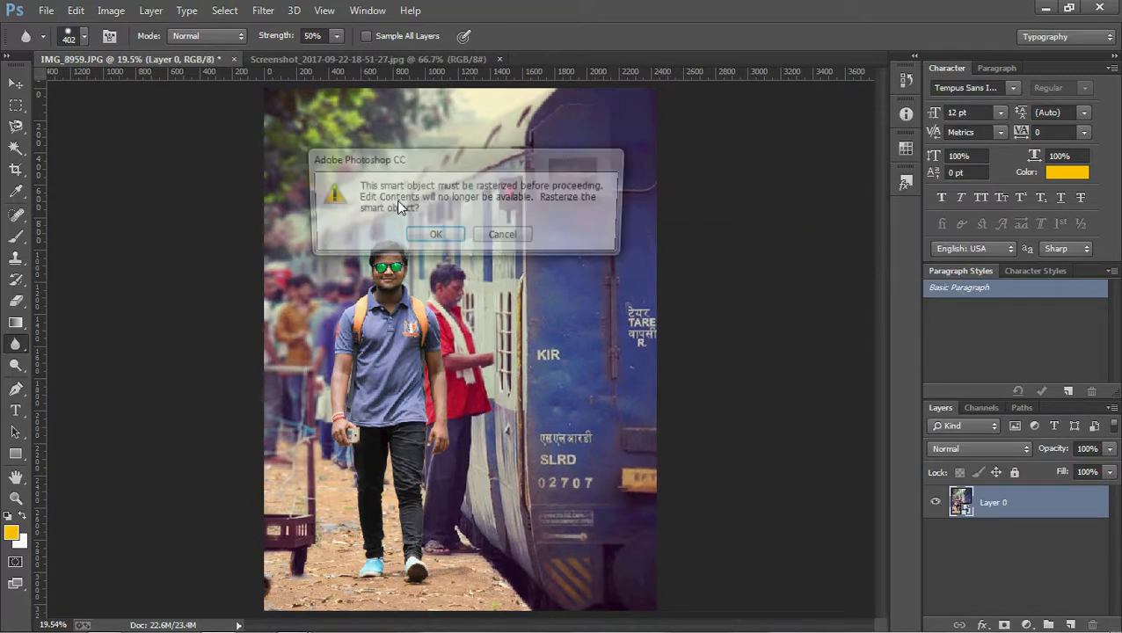
left_click(431, 238)
left_click(262, 10)
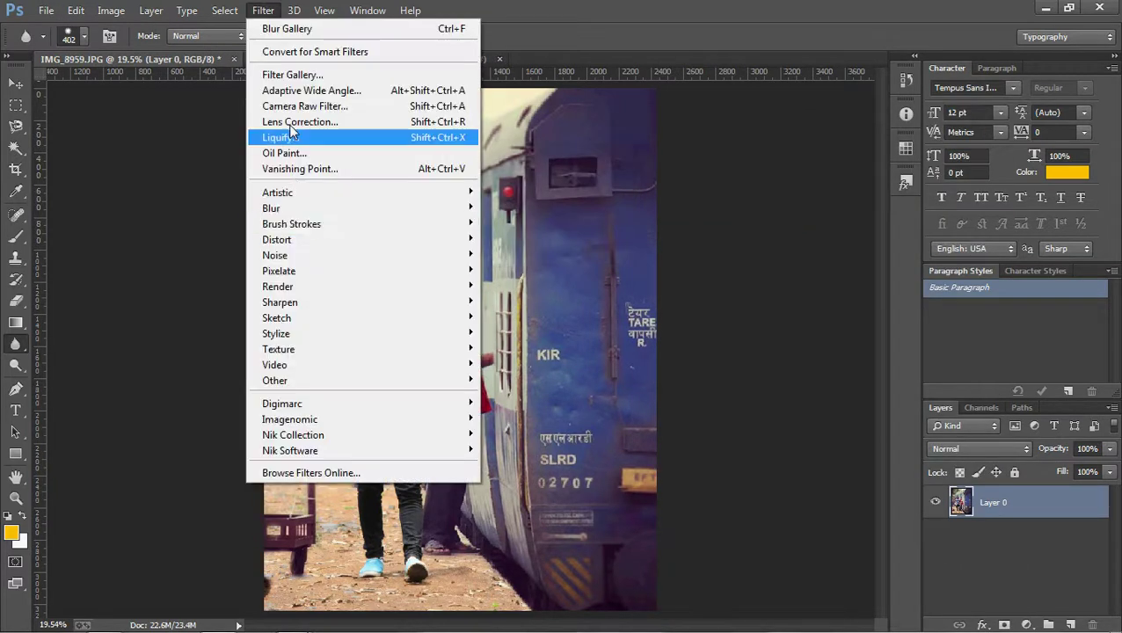
left_click(290, 108)
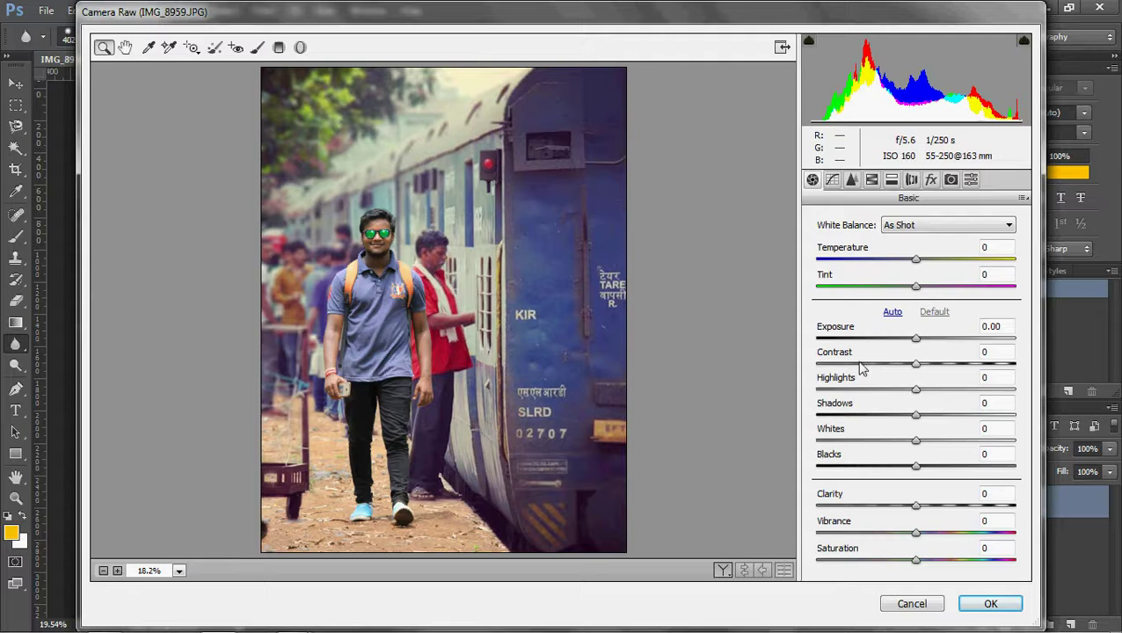
Set Basic: minimum contrast, highlights -82, shadows +52, whites -33, blacks -64, and more clarity.
left_click(816, 363)
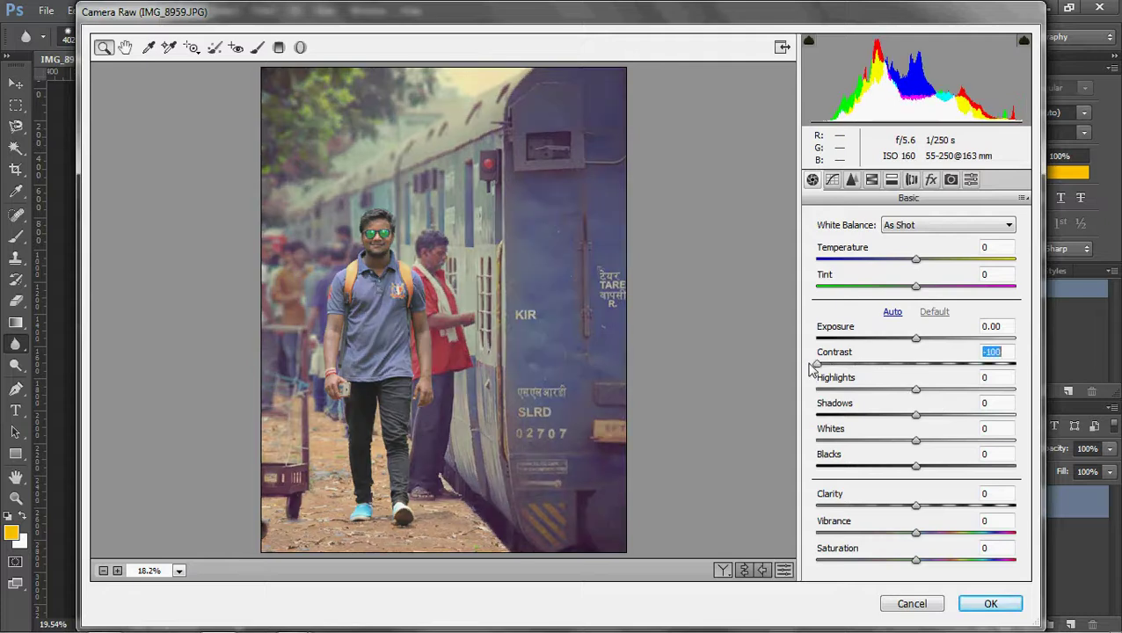
left_click(834, 389)
left_click(967, 414)
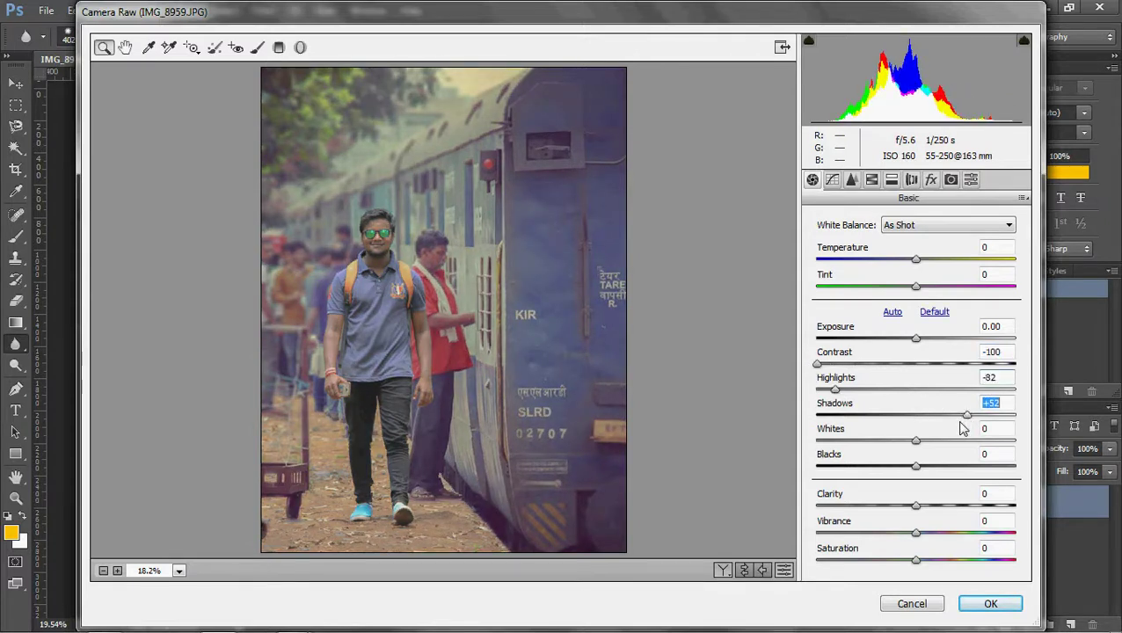
left_click(882, 439)
left_click(872, 466)
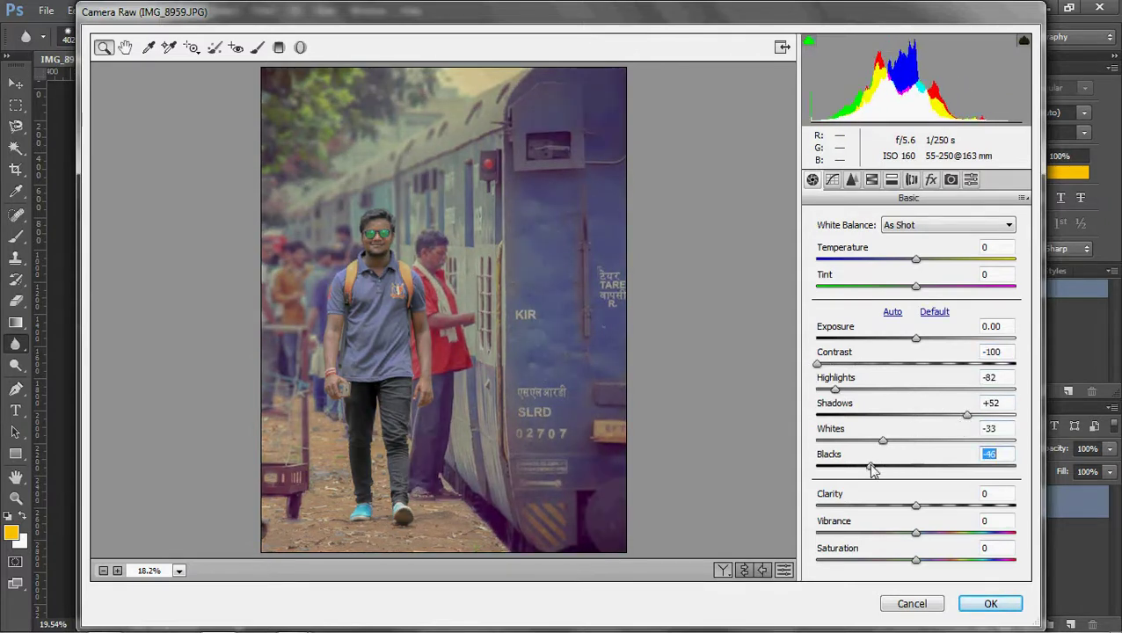
left_click(853, 466)
mouse_move(945, 509)
left_mouse_down()
mouse_move(973, 508)
mouse_move(946, 532)
left_mouse_up()
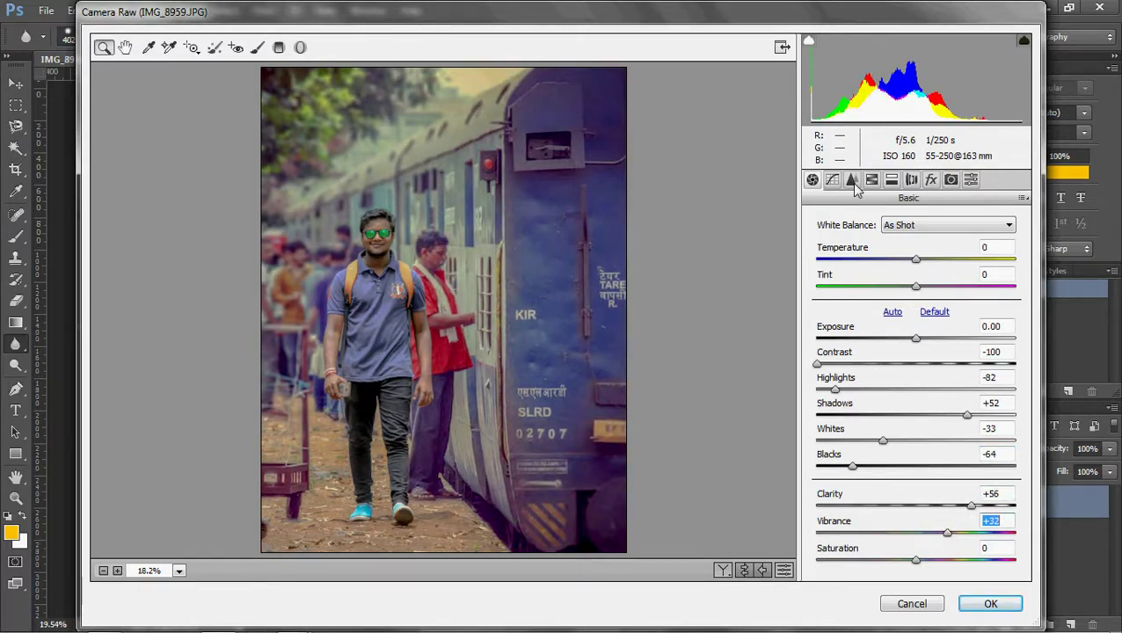
Set HSL hues: green -85, yellow -33, aqua -44, blue -43.
left_click(871, 180)
left_click(830, 378)
left_click(836, 406)
left_click_drag(836, 407, 929, 406)
left_click(940, 352)
left_click_drag(949, 356, 921, 356)
left_click(882, 353)
left_click(872, 406)
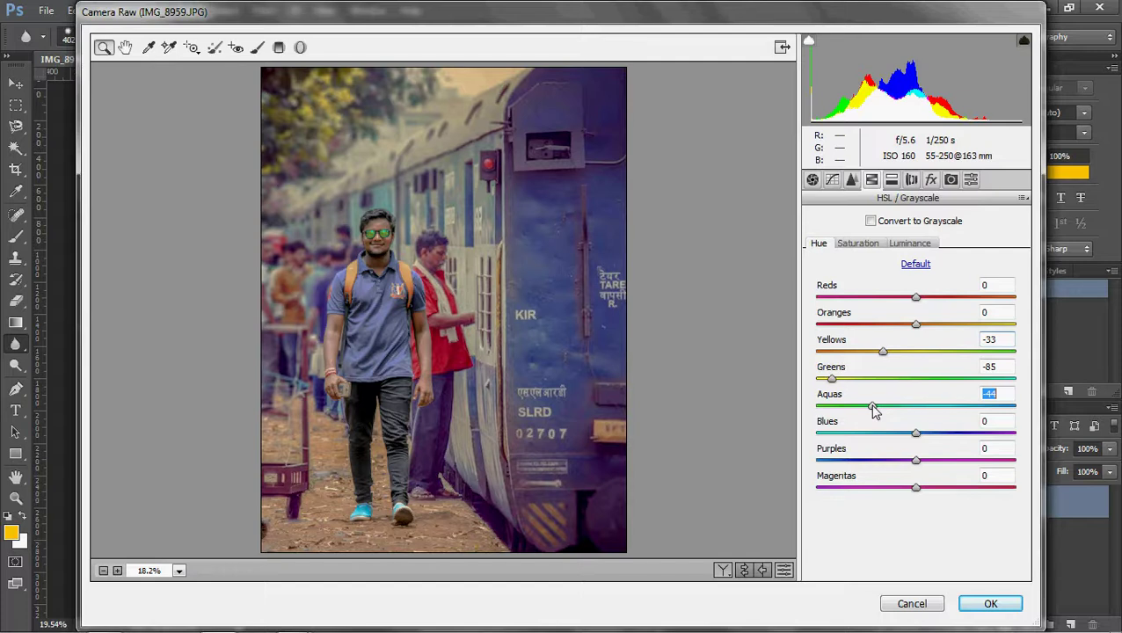
left_click(872, 435)
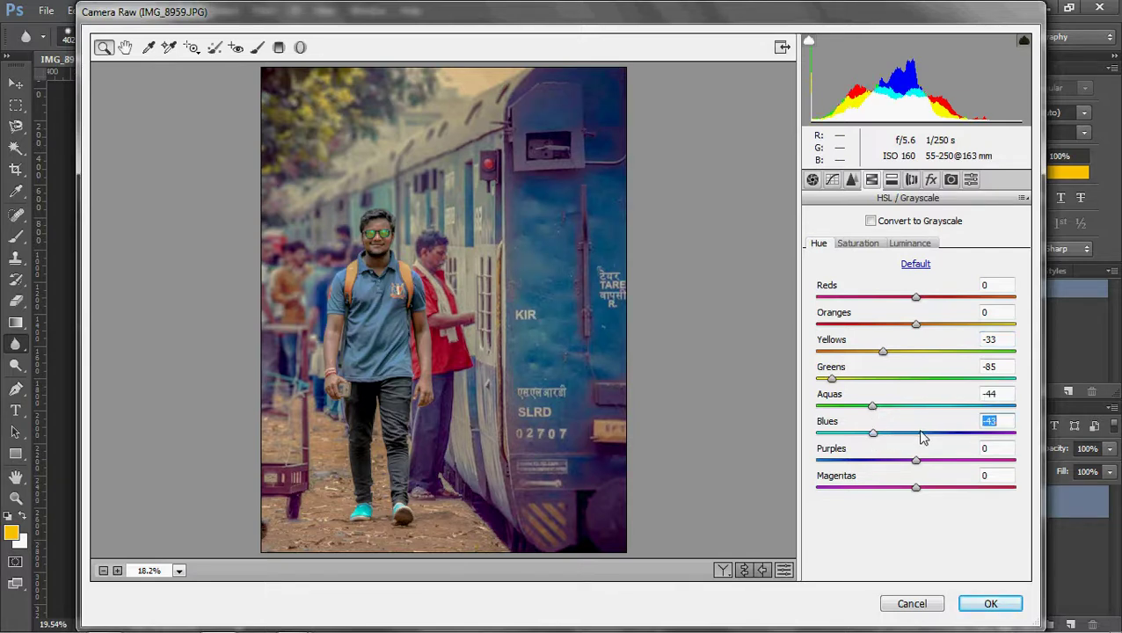
Add a vignette with amount -2, midpoint 20, rounder shape and feather 72.
left_click(931, 179)
left_click(903, 392)
key("Tab")
type("20")
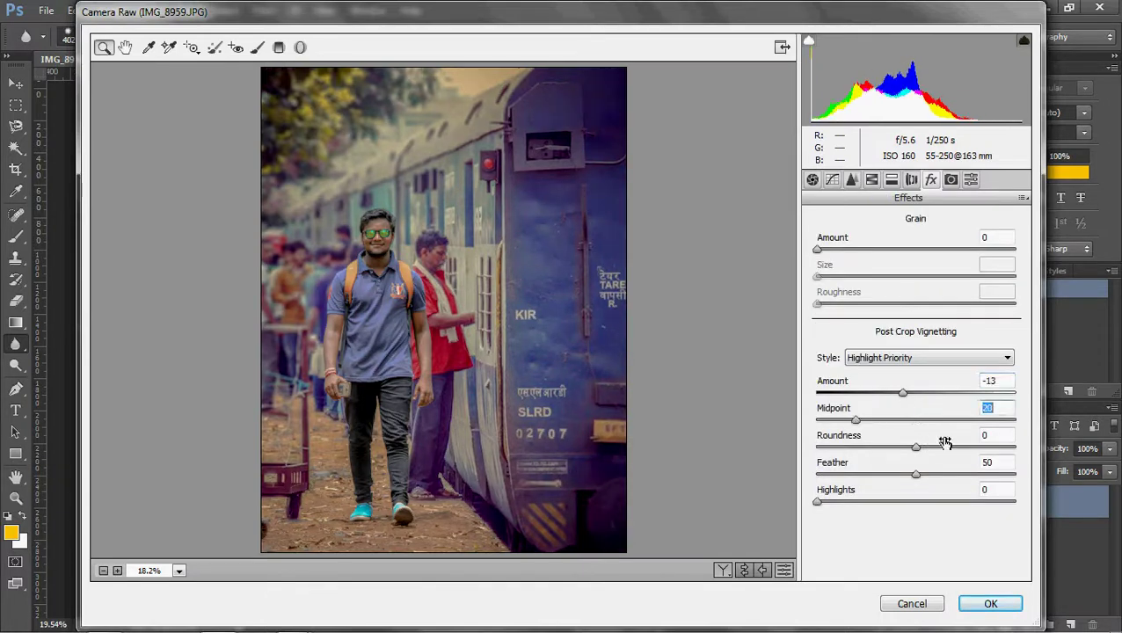
left_click(952, 447)
key("Tab")
left_click(958, 475)
left_click(914, 392)
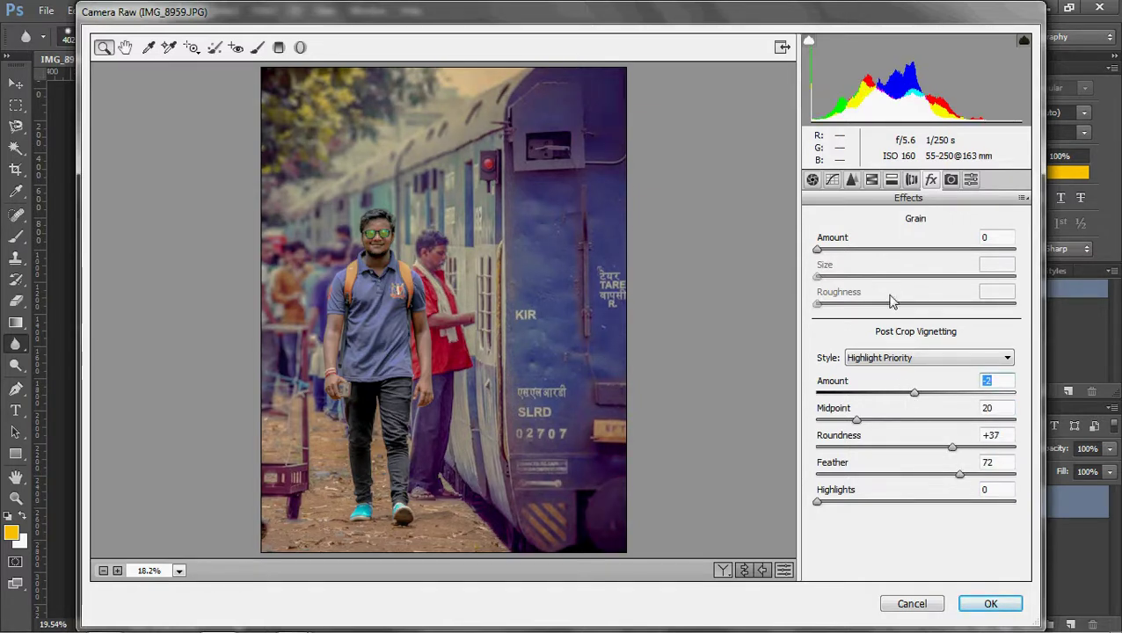
Set luminance noise reduction to 48 and luminance detail to 76, then apply Camera Raw.
left_click(851, 179)
left_click(907, 382)
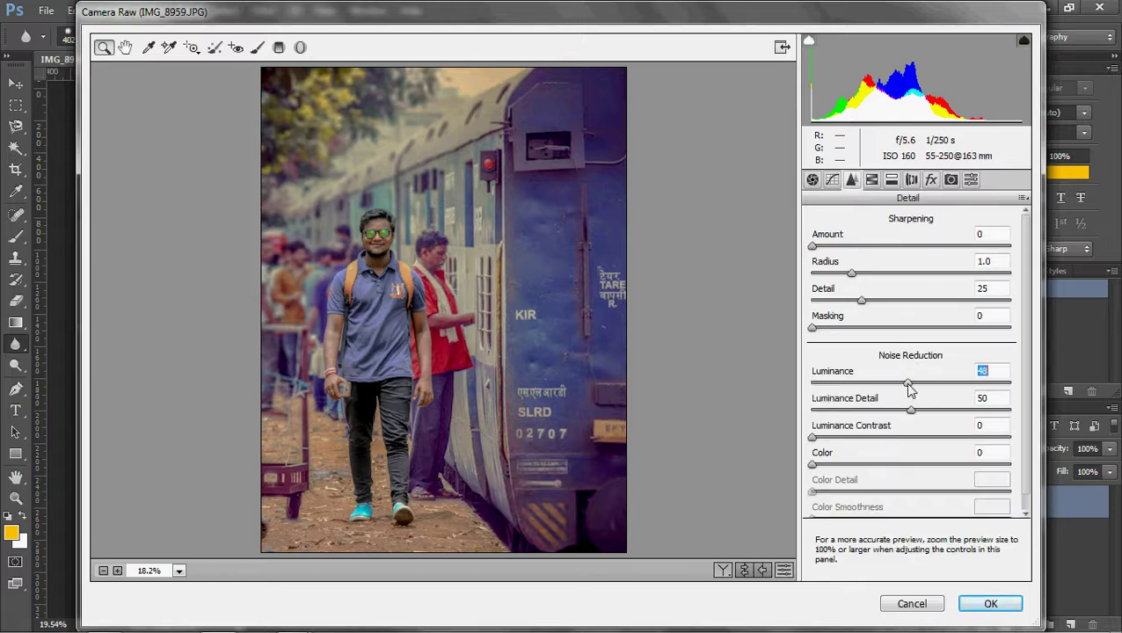
left_click(962, 410)
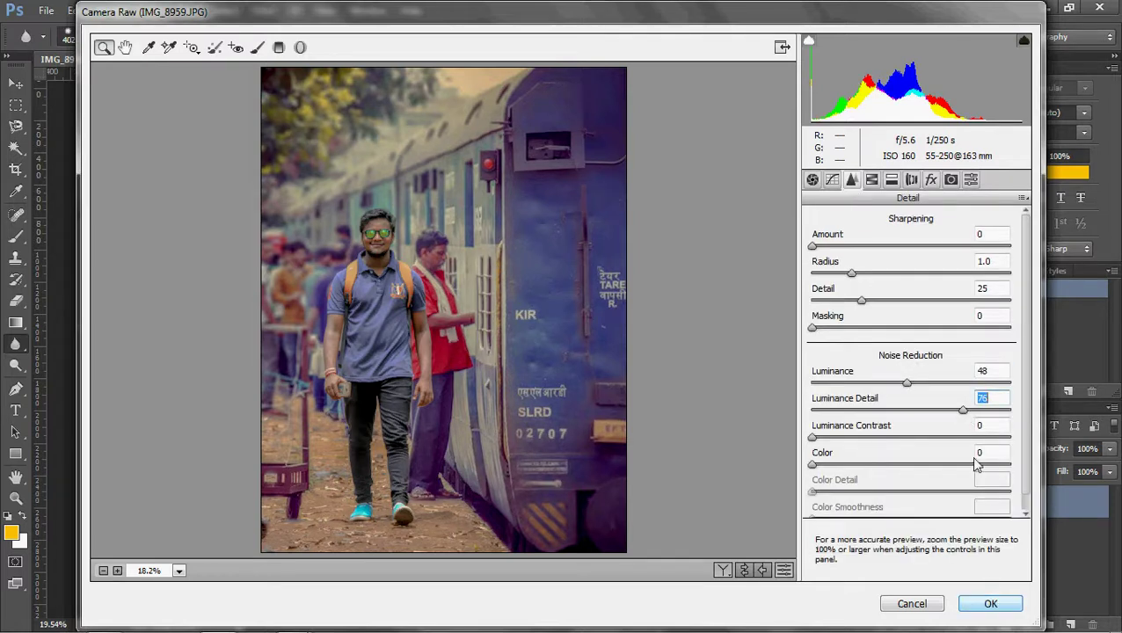
left_click(989, 603)
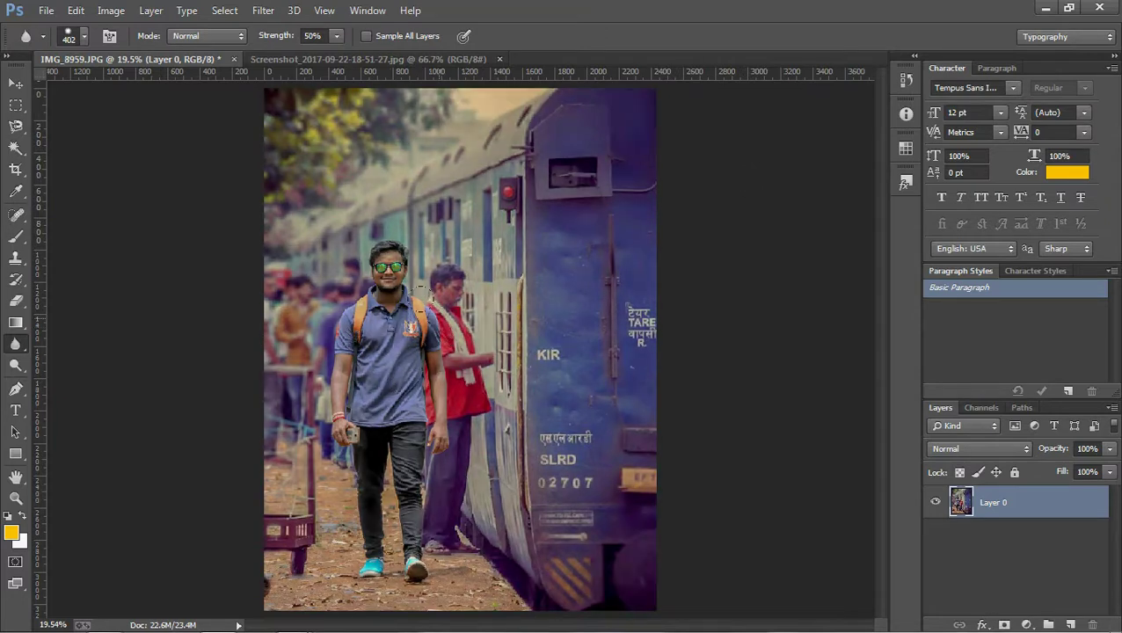
Add a new layer, select the Brush Tool, and set the foreground colour to light orange.
left_click(1069, 624)
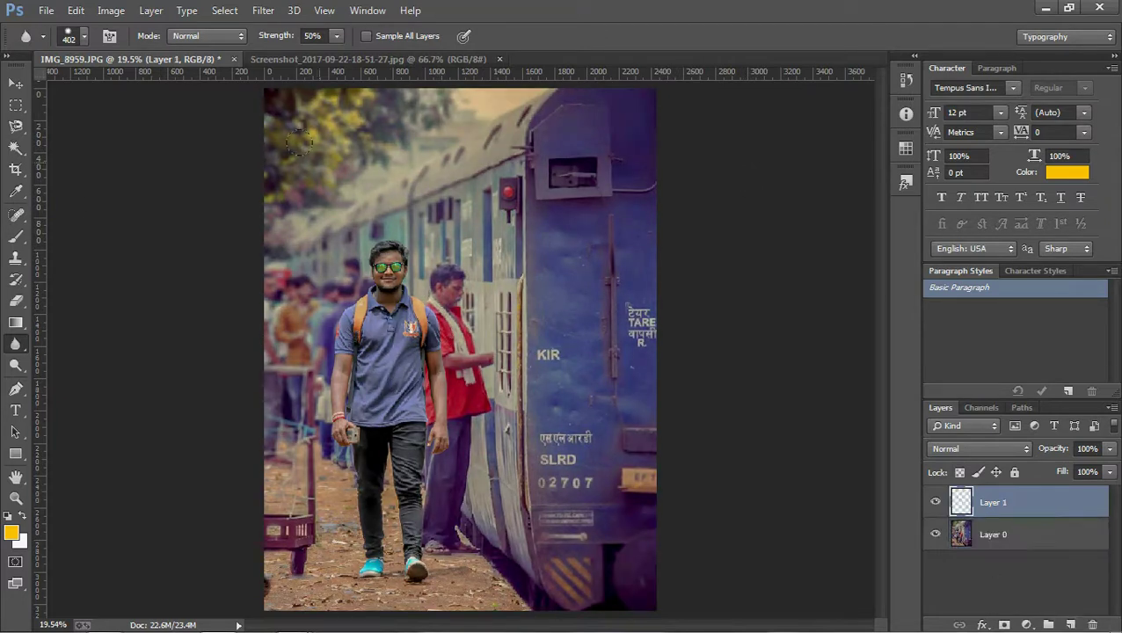
left_click(15, 237)
left_click(86, 234)
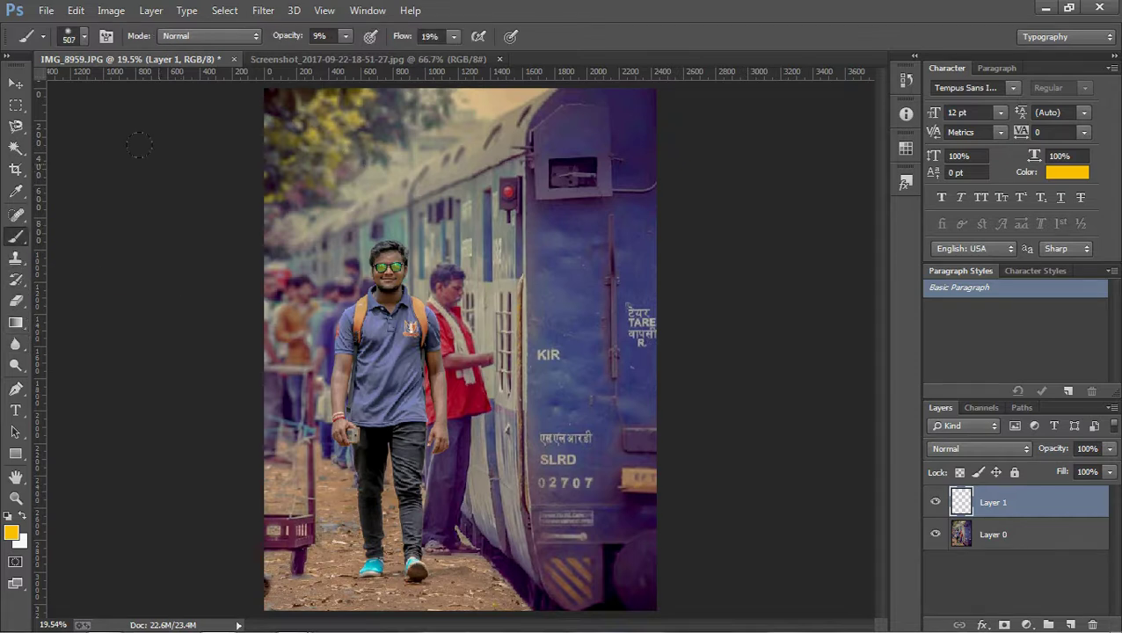
left_click(13, 532)
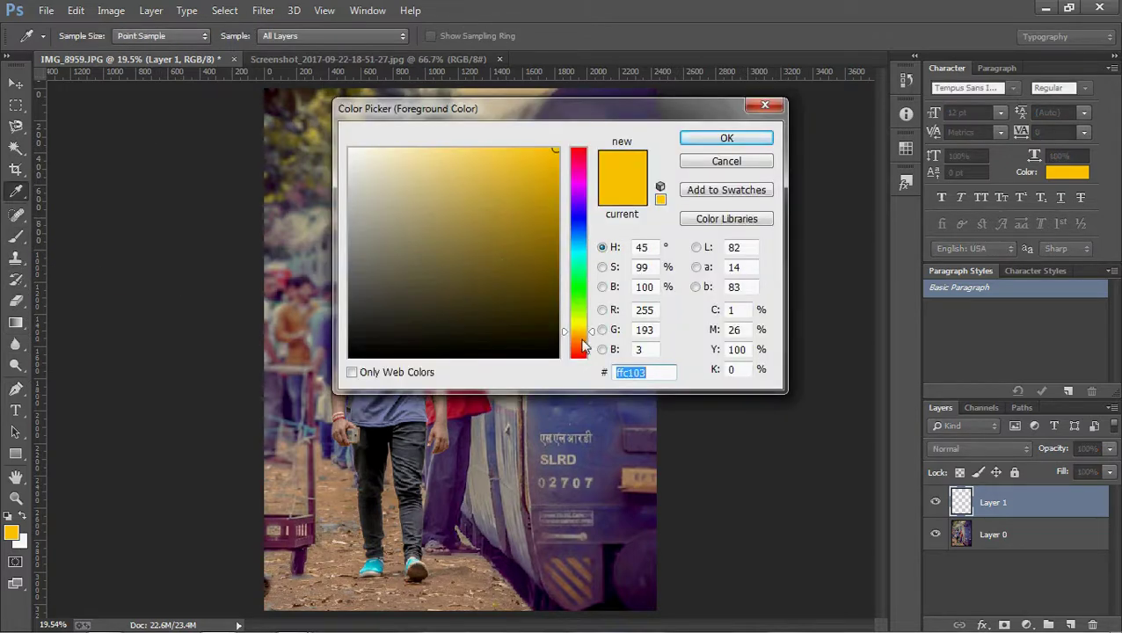
left_click(582, 343)
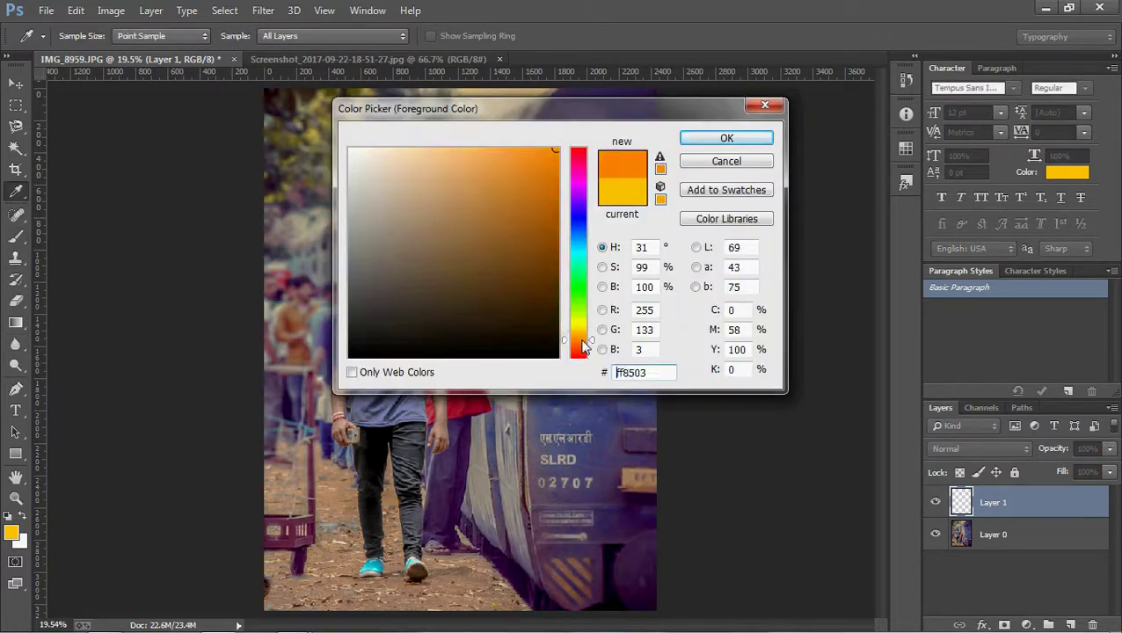
left_click(458, 150)
left_click(726, 138)
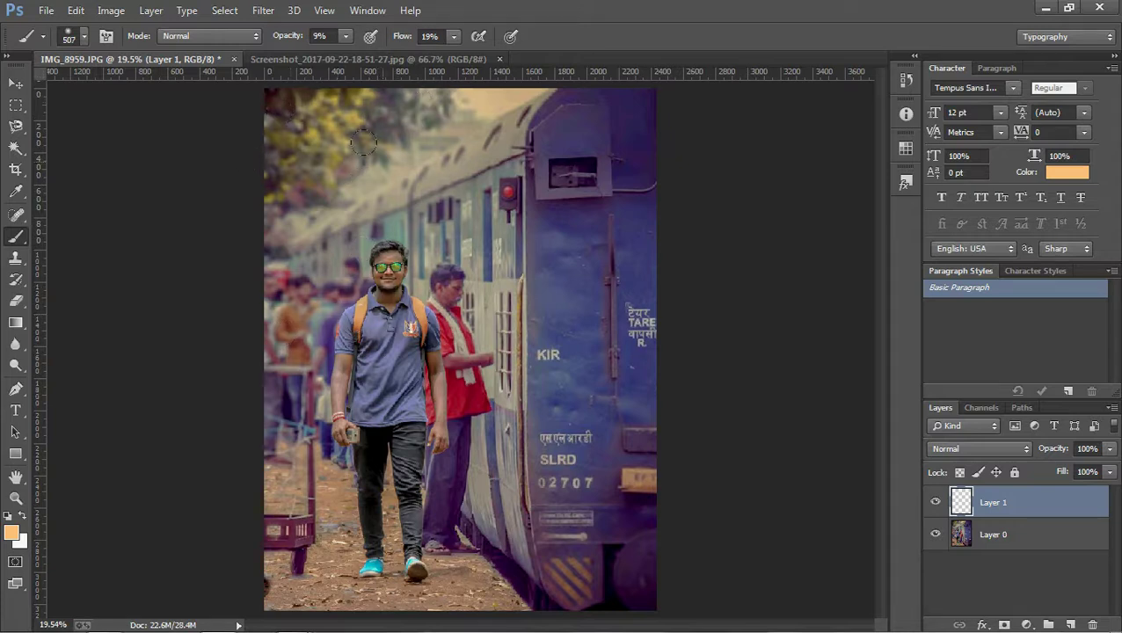
Set brush opacity to 20% and paint a warm glow over the top-left foliage.
left_click(345, 36)
left_click_drag(349, 55, 354, 54)
left_click_drag(278, 132, 212, 254)
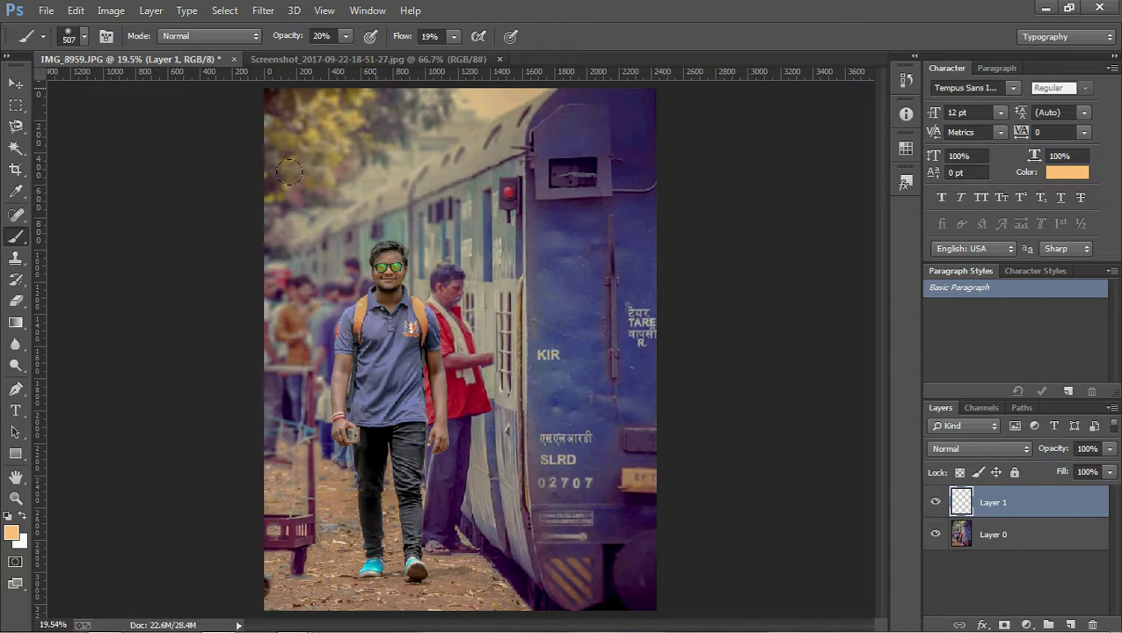